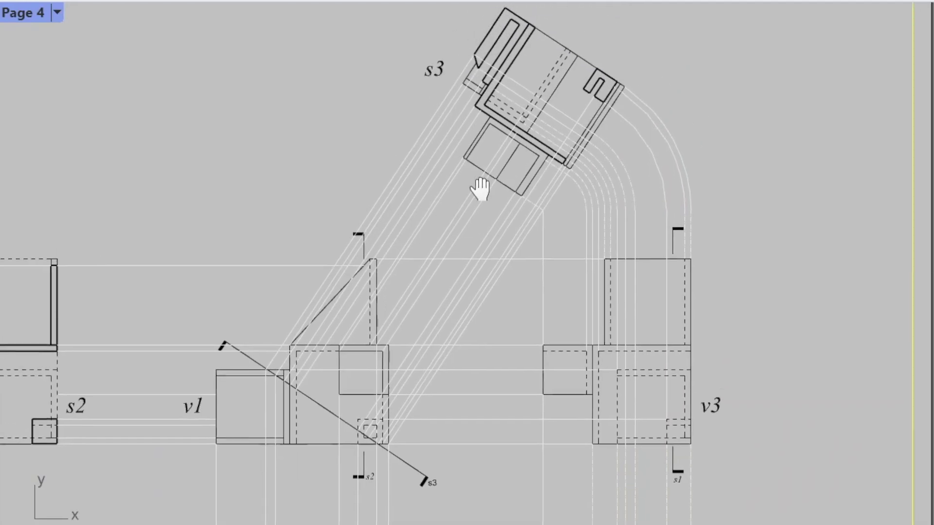
scroll(475, 271, "up", 5)
scroll(462, 146, "down", 2)
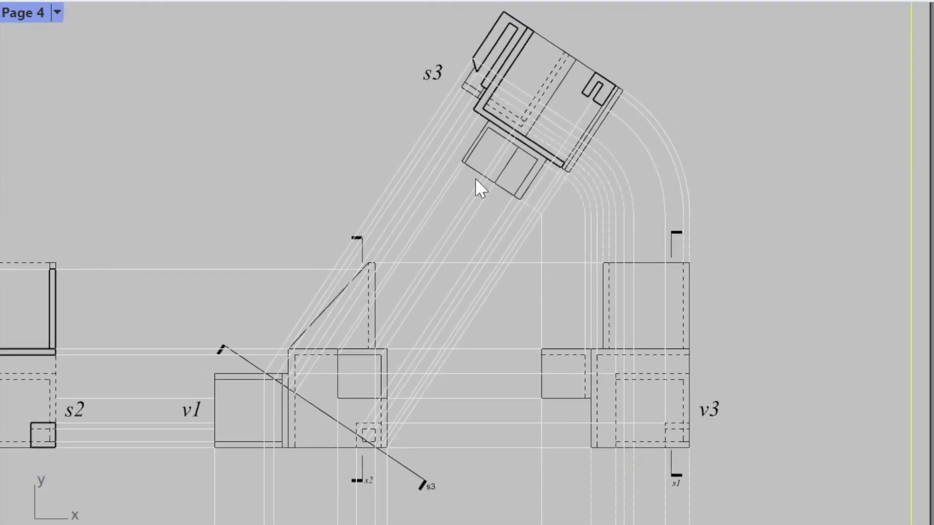
scroll(518, 49, "up", 5)
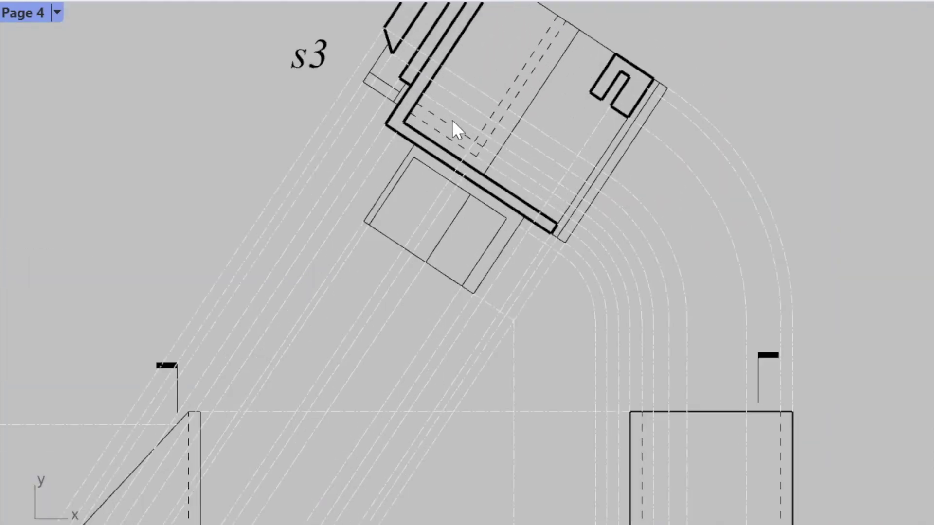
scroll(459, 137, "down", 2)
right_click_drag(450, 229, 523, 144)
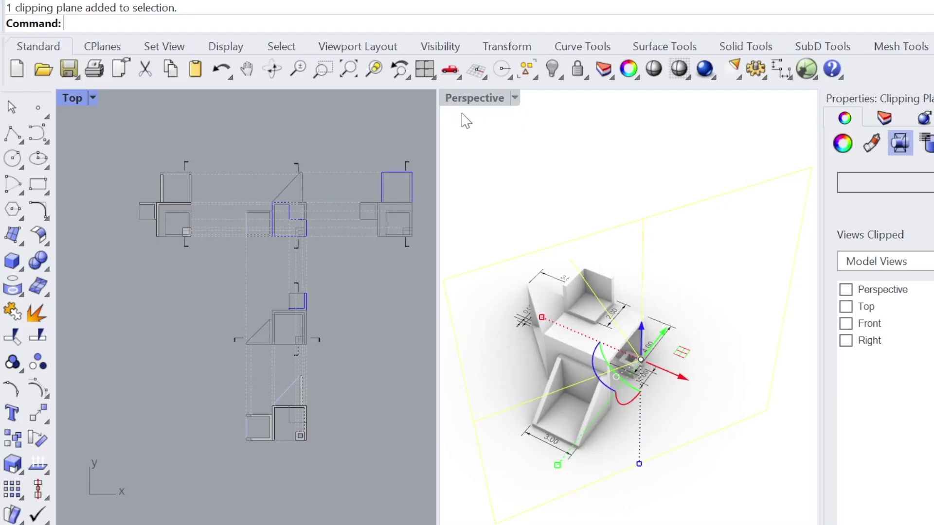
Step: Make the selected clipping plane clip the Perspective view, look at the cut through the model, and clear the selection
right_click_drag(617, 273, 605, 233)
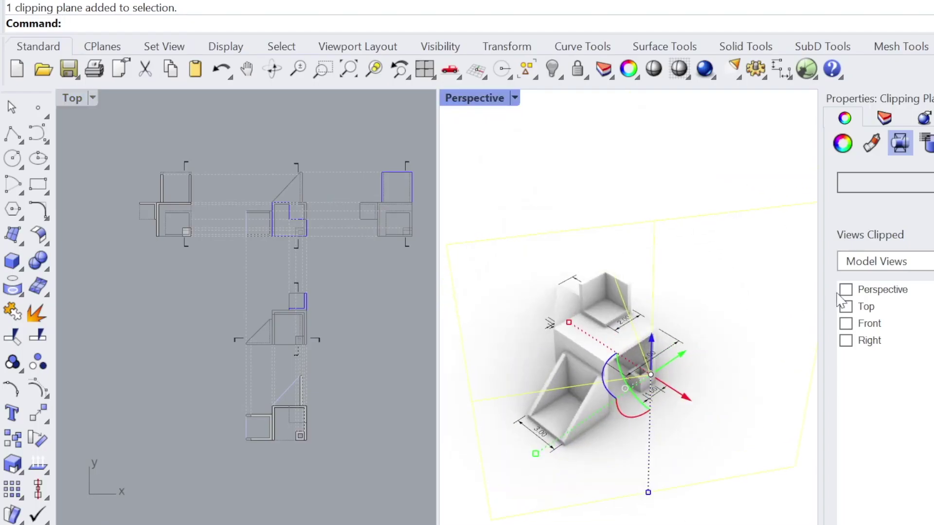
left_click(846, 290)
right_click_drag(603, 375, 599, 335)
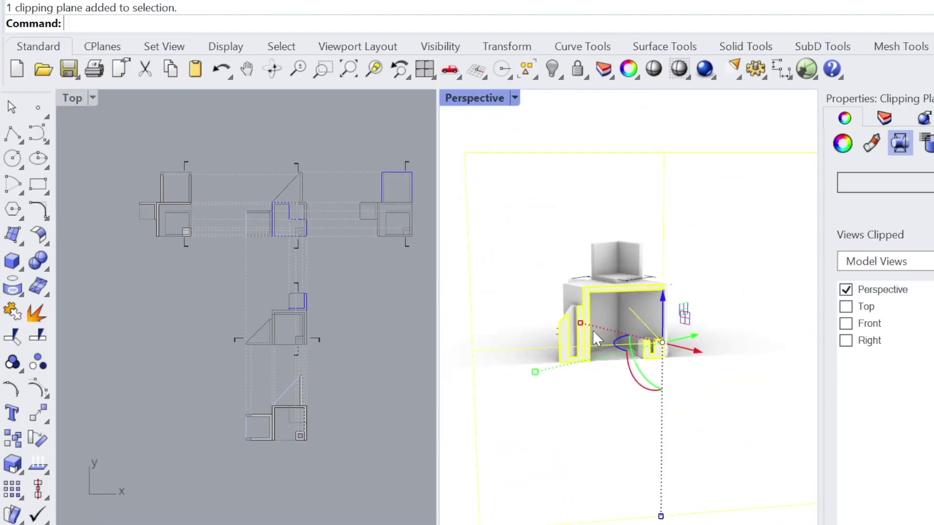
key("Escape")
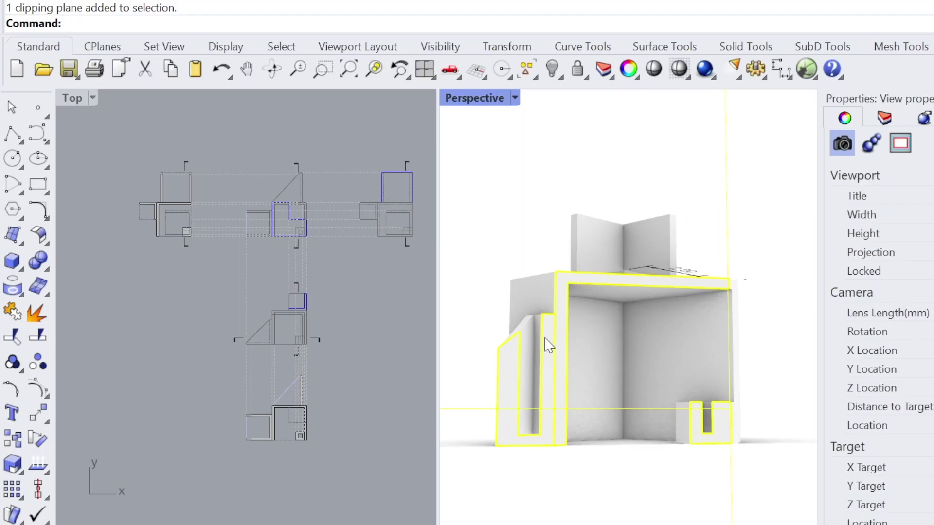
Step: Paste the diagonal section line into the maximized Top view, across the upper middle drawing
double_click(71, 97)
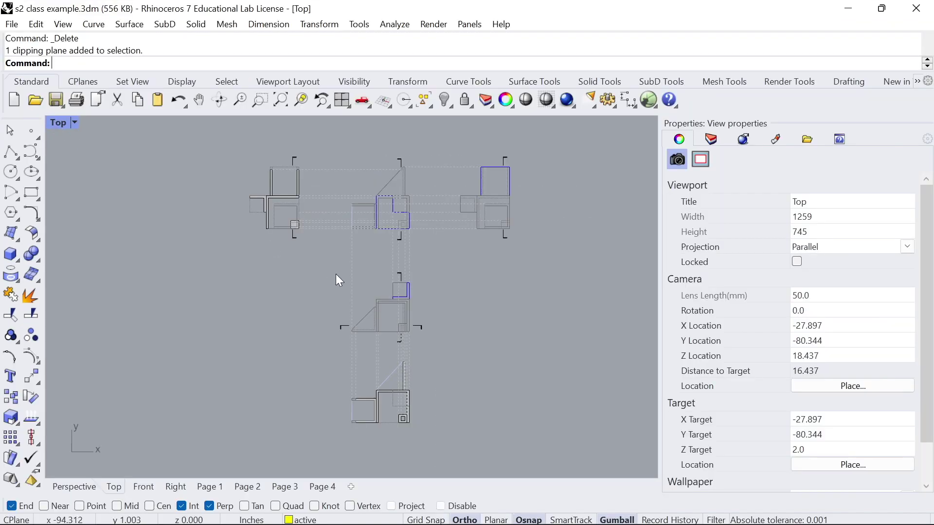
scroll(451, 266, "up", 8)
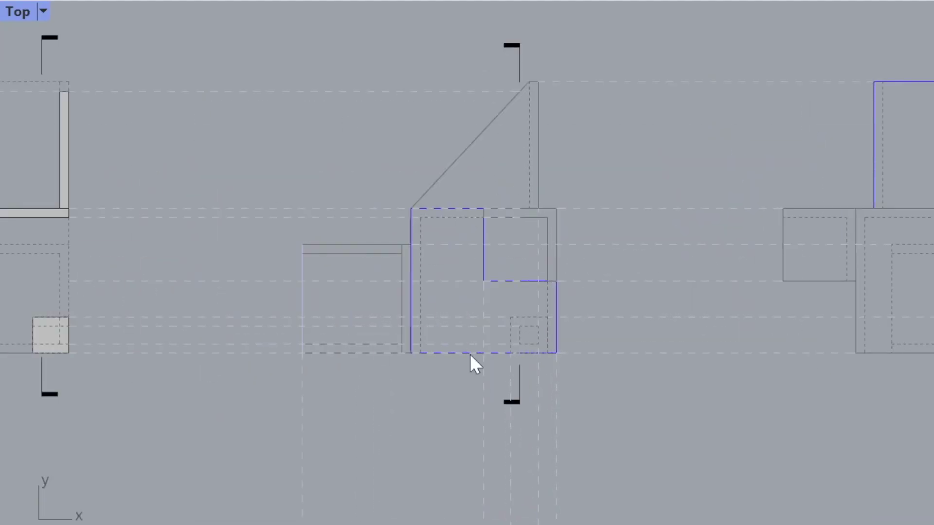
scroll(465, 286, "up", 2)
key("ctrl+v")
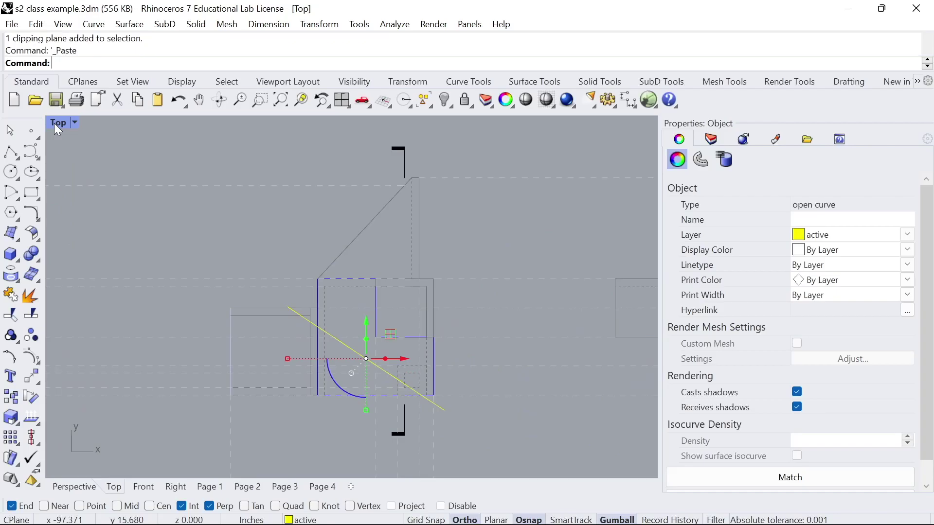
Step: Examine the diagonal section line against the clipped model and the space around the drawings in the Page 4 detail
double_click(13, 12)
right_click_drag(454, 322, 419, 248)
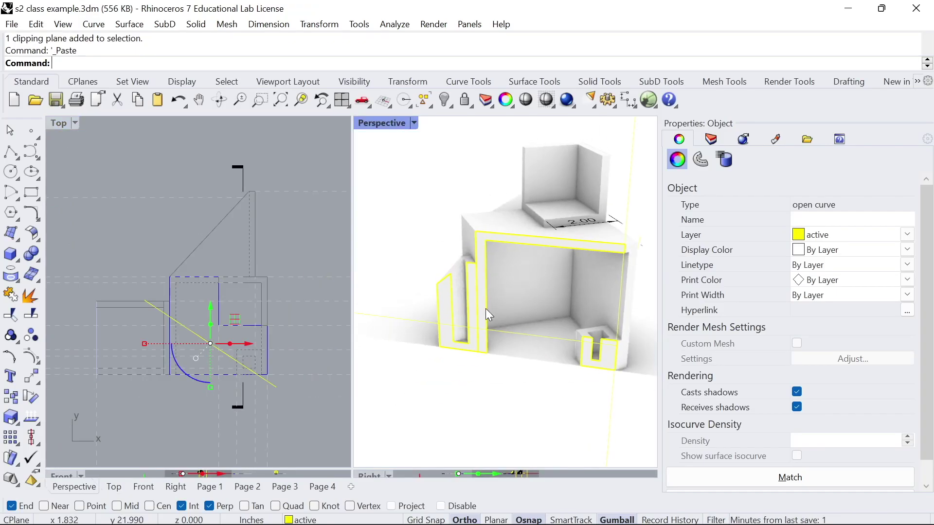
double_click(61, 121)
scroll(231, 264, "down", 12)
right_click_drag(339, 265, 330, 311)
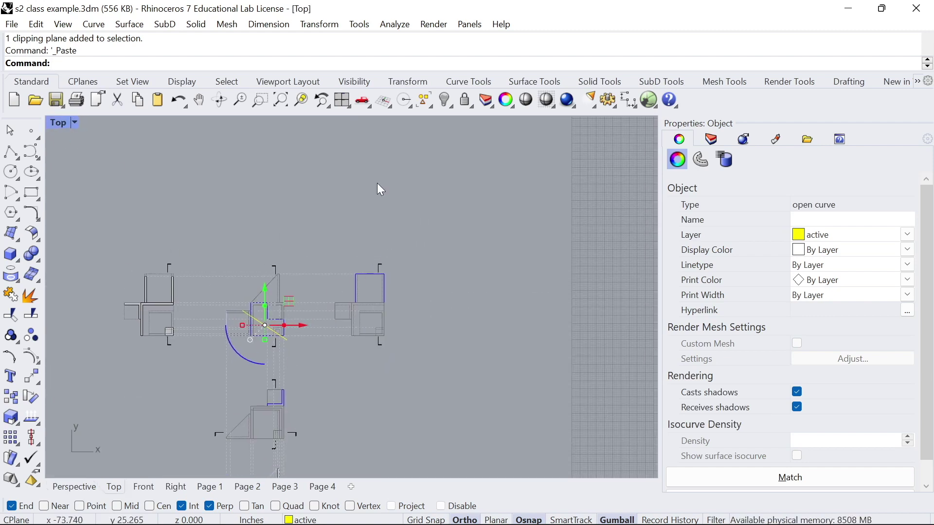
scroll(369, 290, "up", 2)
scroll(340, 243, "down", 3)
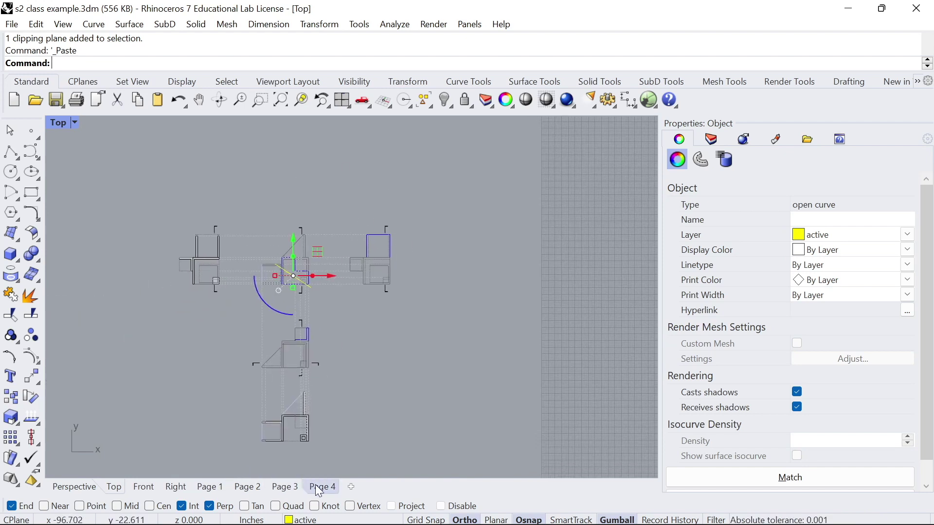
left_click(320, 488)
mouse_move(392, 339)
right_mouse_down()
mouse_move(394, 274)
mouse_move(400, 331)
right_mouse_up()
double_click(397, 317)
scroll(398, 319, "down", 4)
scroll(396, 318, "up", 2)
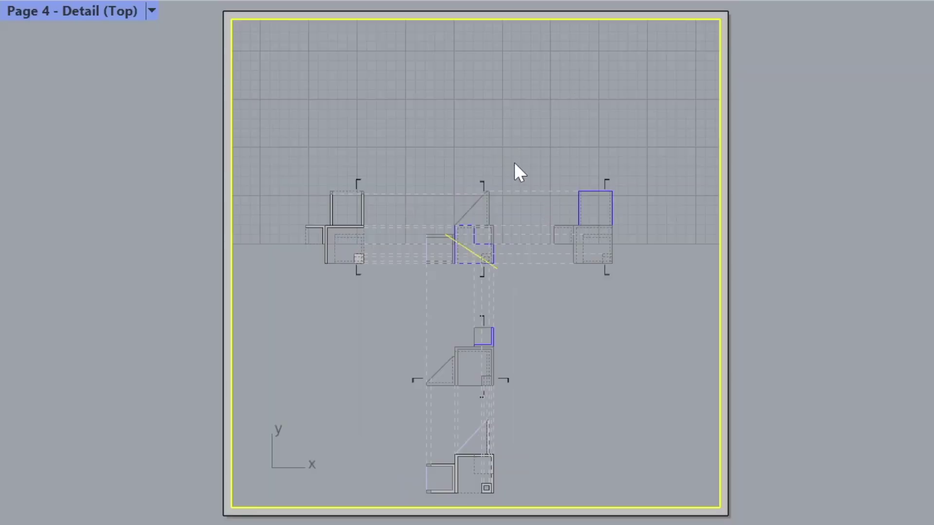
double_click(829, 209)
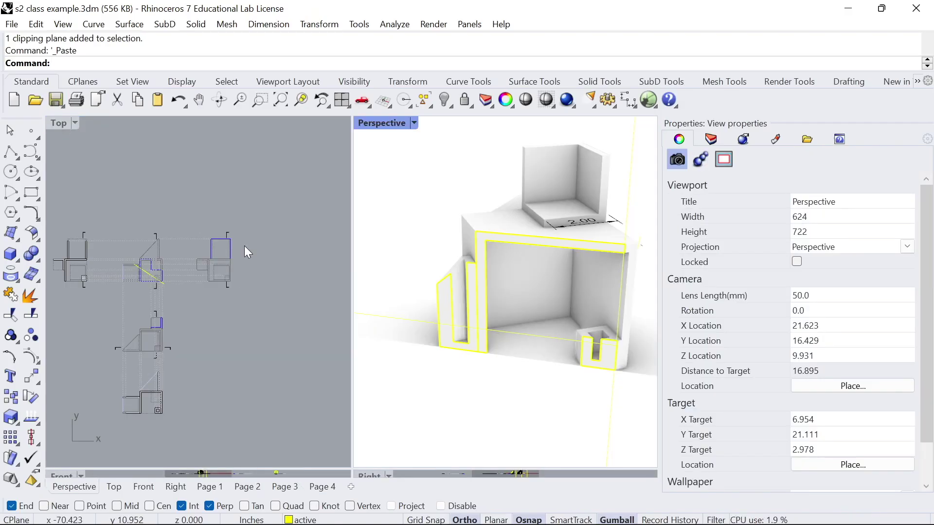
Step: Try moving the lowest section drawing above the upper row in the Top view, and undo the move
right_click_drag(169, 294, 202, 257)
scroll(195, 270, "up", 6)
scroll(162, 270, "down", 6)
mouse_move(154, 229)
right_mouse_down()
mouse_move(164, 279)
mouse_move(200, 269)
mouse_move(234, 223)
mouse_move(214, 226)
right_mouse_up()
left_click_drag(204, 389, 139, 349)
left_click_drag(187, 330, 203, 135)
scroll(233, 195, "up", 4)
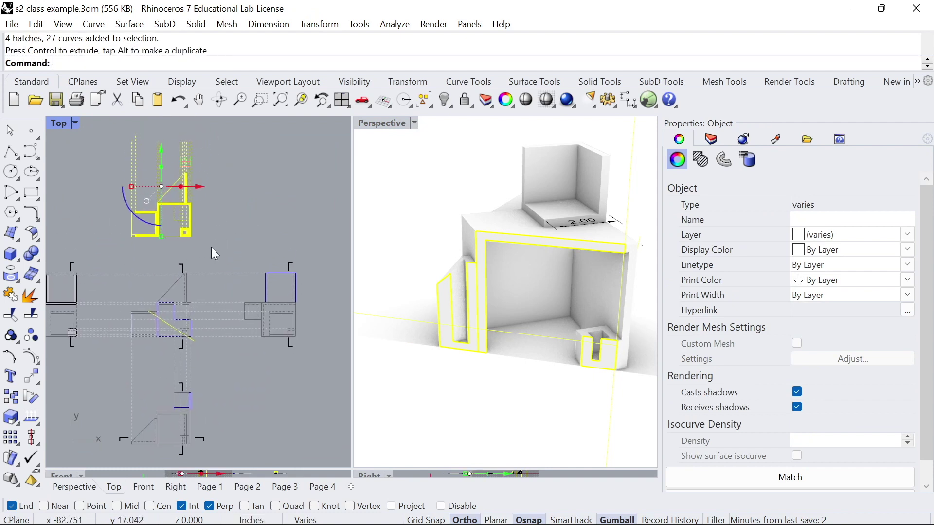
key("ctrl+z")
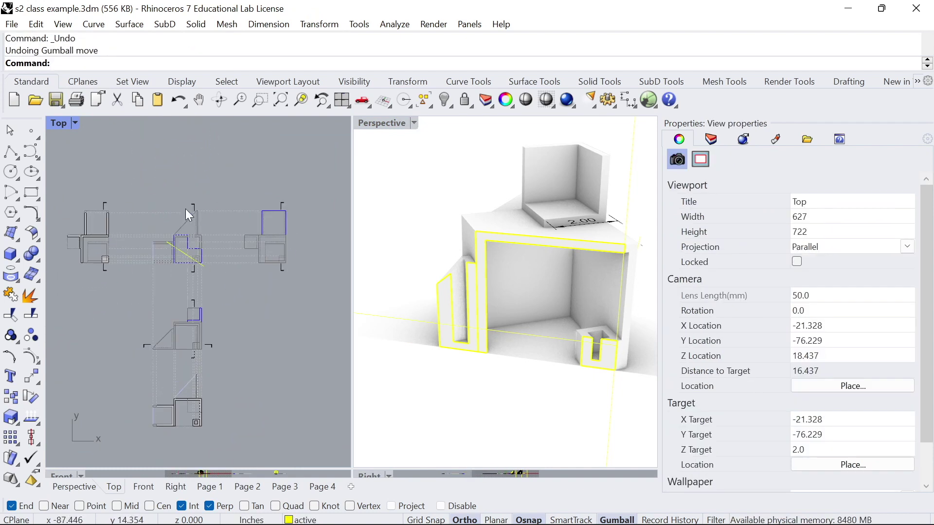
Step: Offset the diagonal section line into the empty area above and between the upper middle and right-hand drawings
scroll(205, 209, "up", 2)
right_click_drag(205, 209, 205, 246)
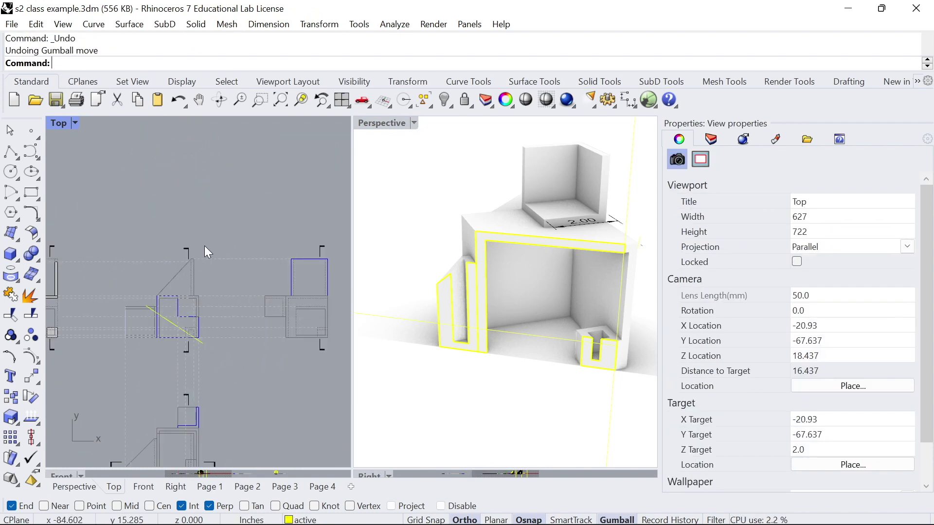
double_click(59, 125)
scroll(357, 303, "up", 2)
mouse_move(357, 302)
right_mouse_down()
mouse_move(353, 327)
mouse_move(351, 305)
right_mouse_up()
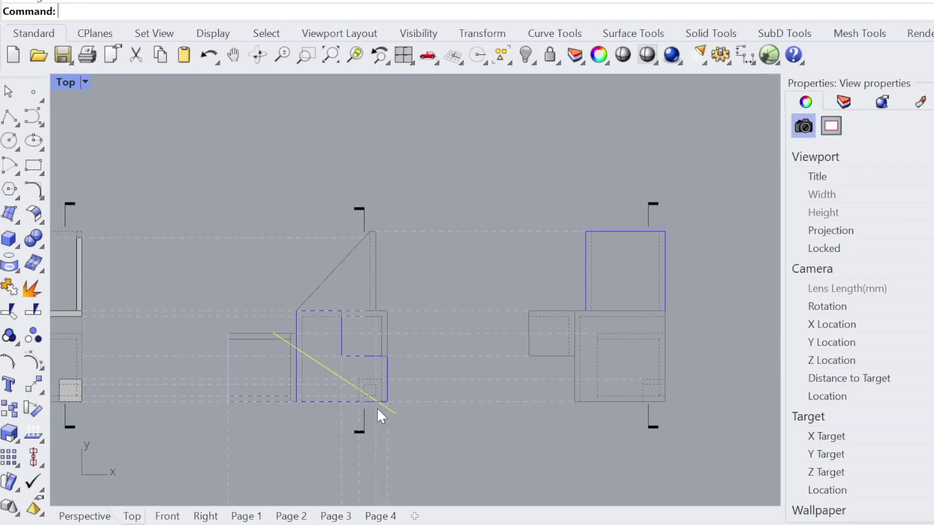
scroll(322, 404, "up", 5)
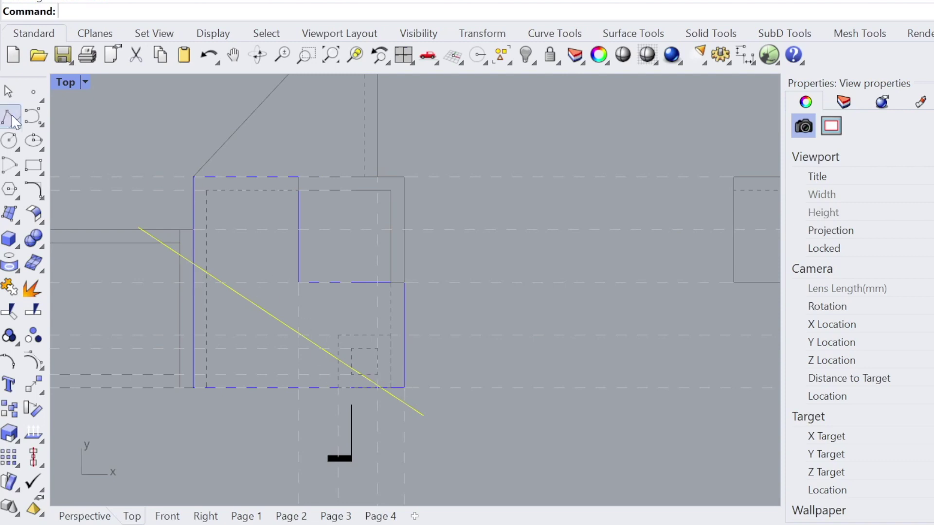
left_click(261, 308)
type("Off")
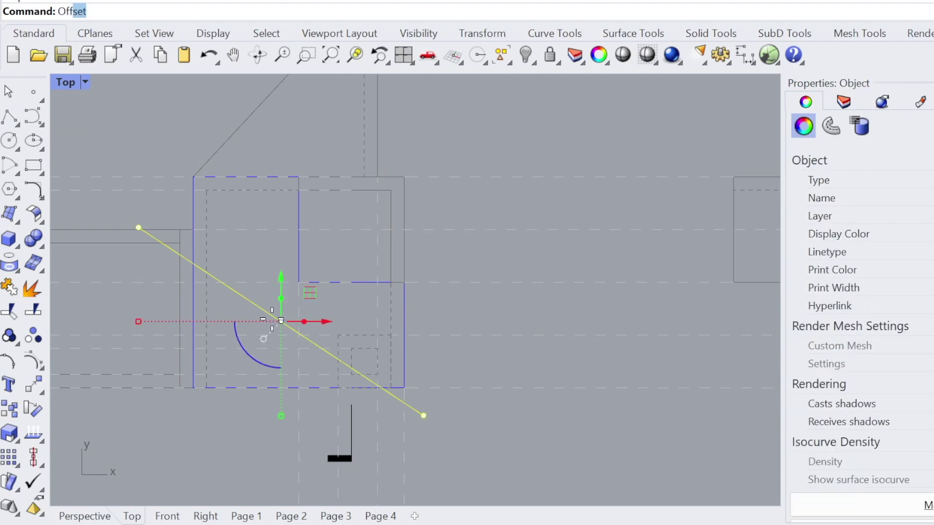
key("Return")
scroll(292, 272, "down", 10)
left_click(323, 229)
scroll(375, 197, "up", 4)
left_click(322, 268)
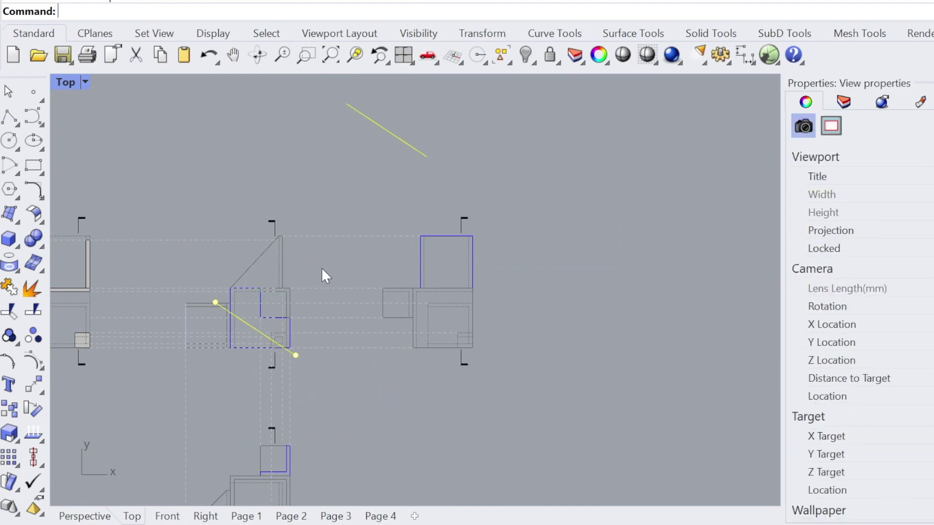
Step: Draw a straight polyline from the section line's lower end to the matching end of the offset line
left_click(10, 117)
scroll(290, 354, "up", 3)
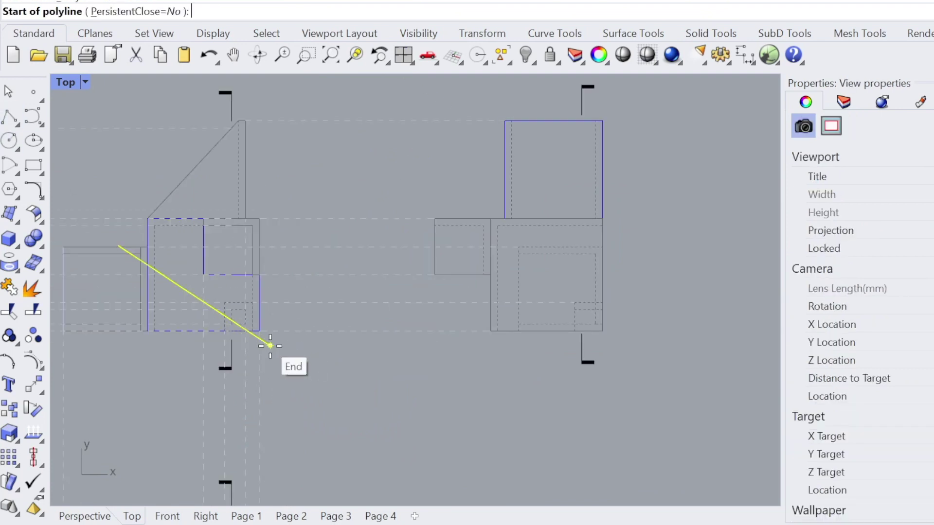
left_click(270, 345)
scroll(268, 335, "down", 4)
scroll(355, 219, "up", 3)
left_click(344, 218)
key("Return")
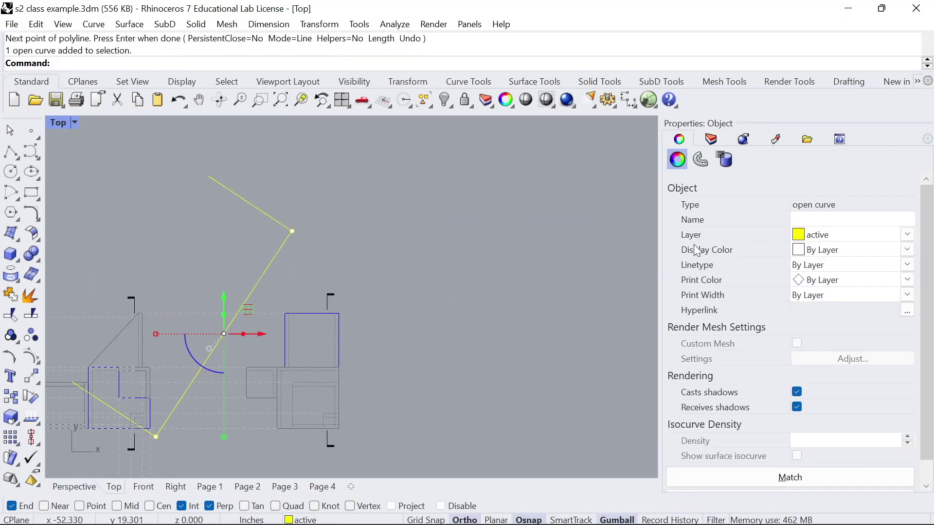
Step: Change the perpendicular connecting line to the construction line layer and delete the offset copy of the section line
left_click(711, 139)
right_click(699, 330)
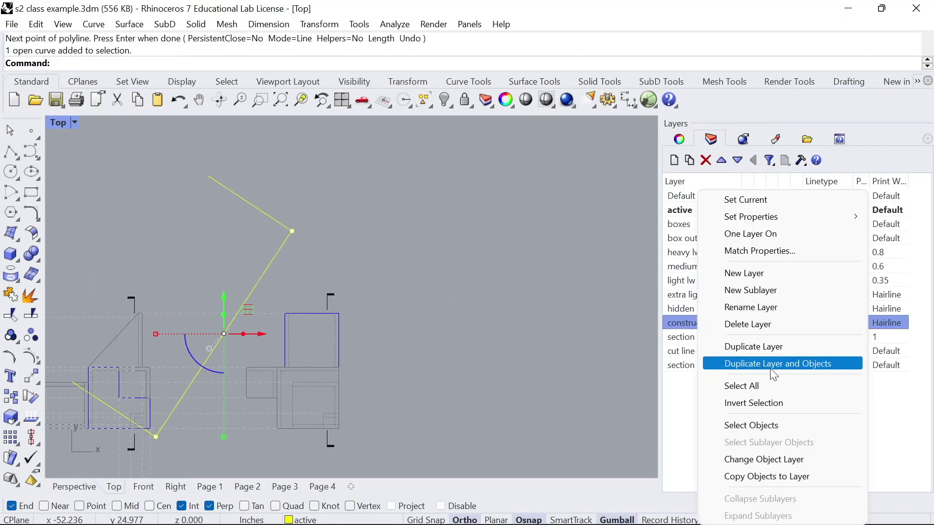
left_click(767, 460)
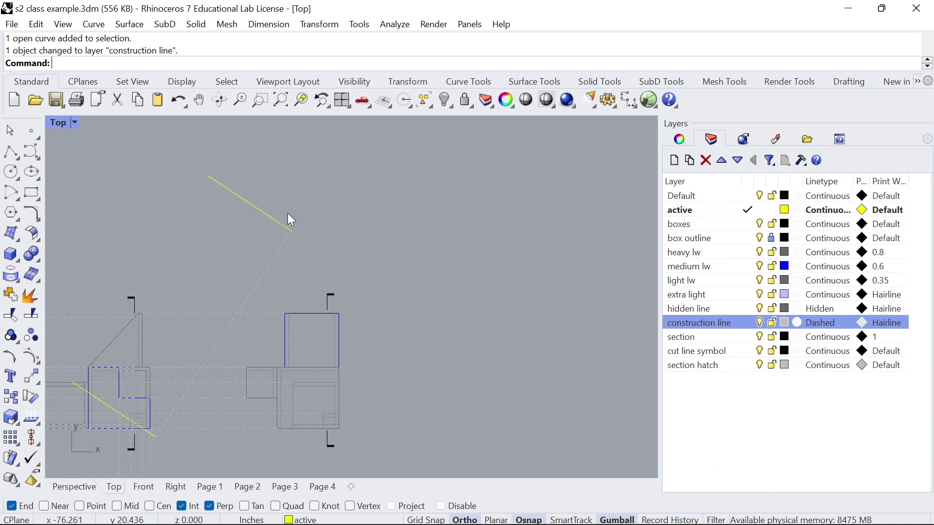
left_click(265, 221)
key("Delete")
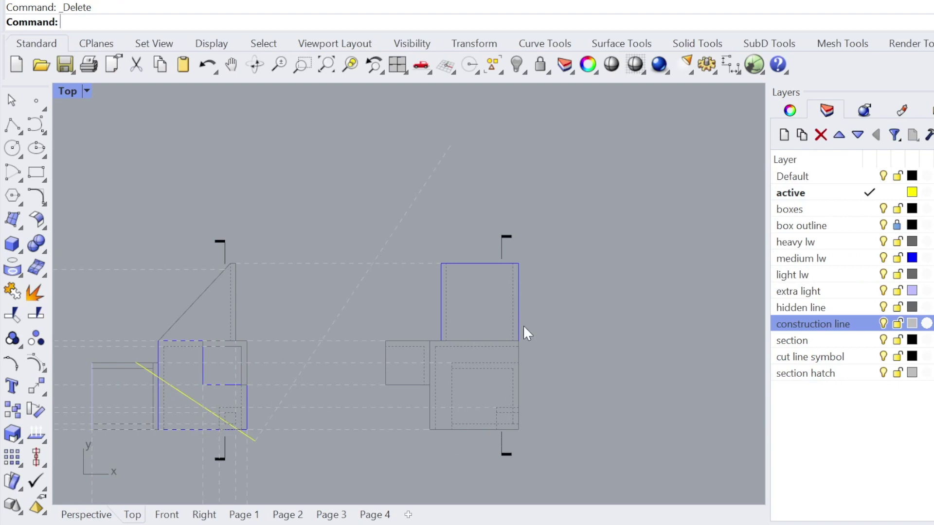
Step: Draw a vertical projection line upward from the upper left corner of the small protruding box in the right-hand drawing
scroll(515, 324, "down", 4)
scroll(484, 334, "up", 4)
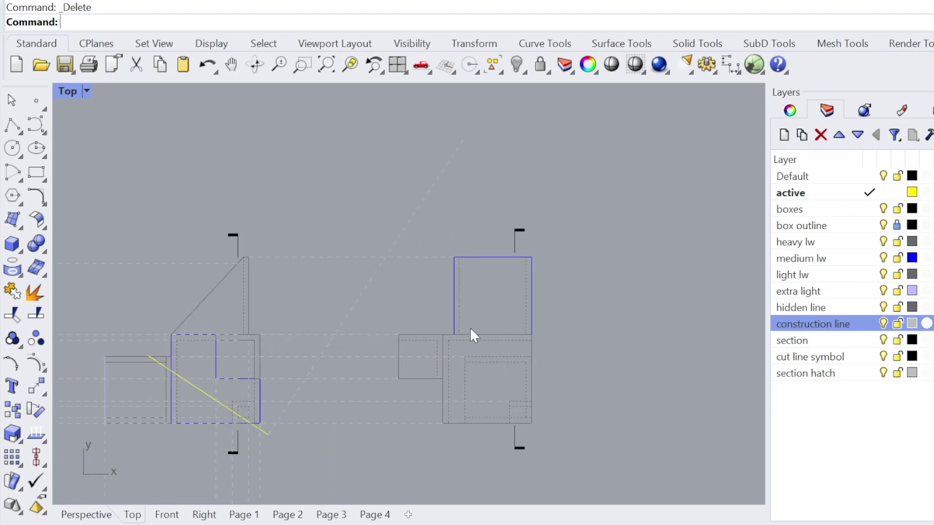
right_click_drag(391, 257, 408, 264)
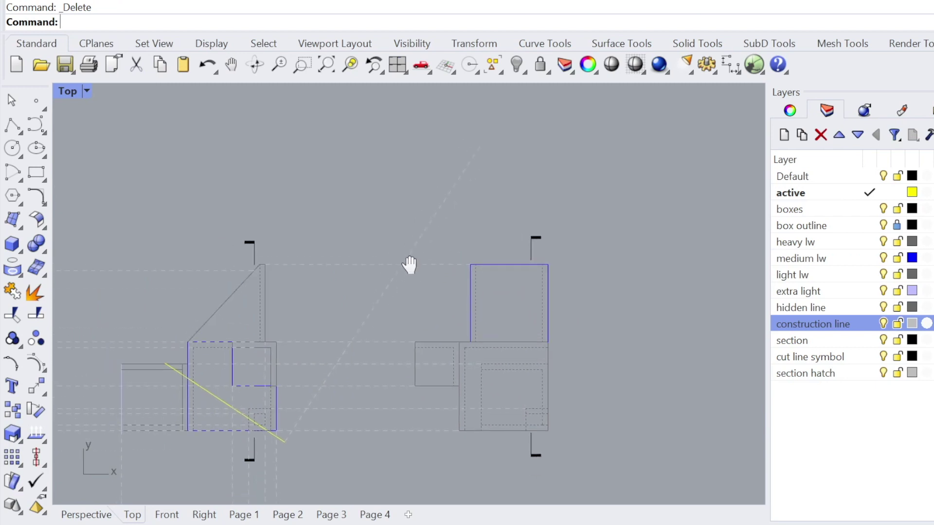
left_click(12, 126)
scroll(418, 343, "up", 2)
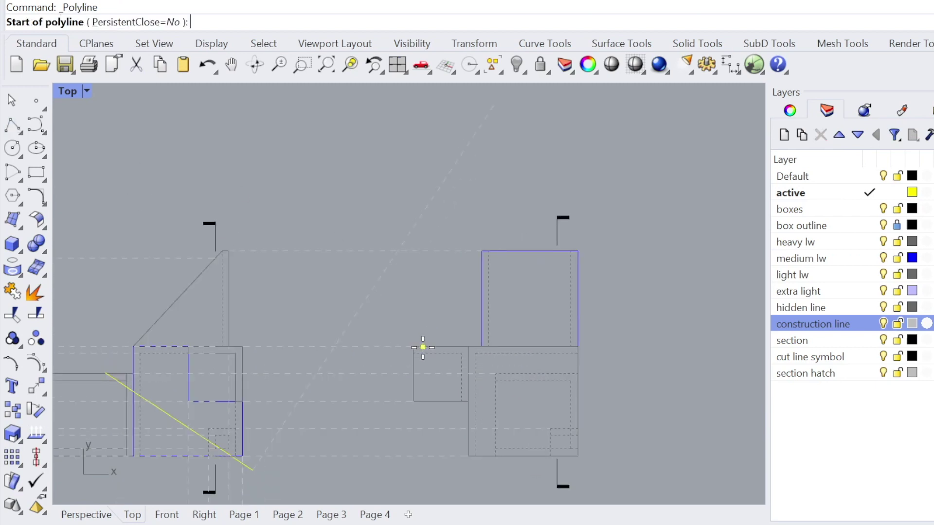
left_click(413, 344)
scroll(411, 341, "down", 3)
left_click(384, 175)
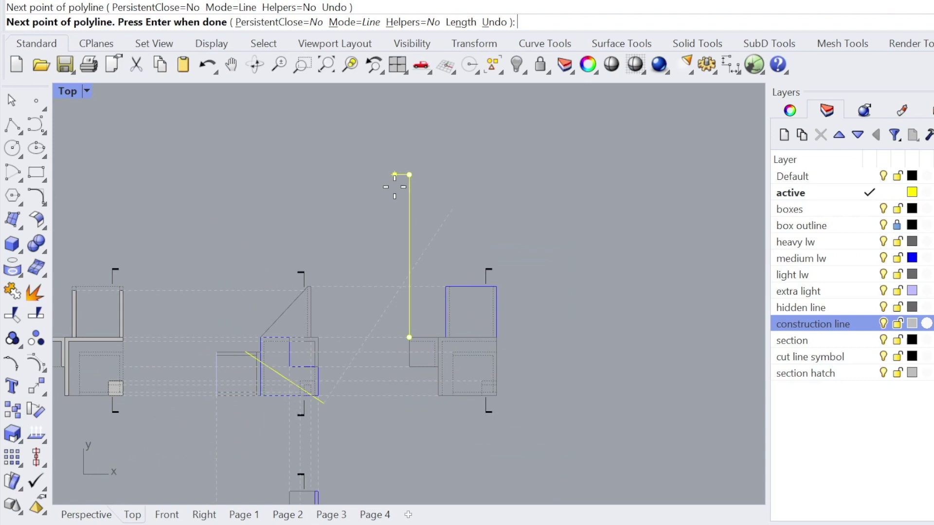
key("Return")
Step: Draw a vertical projection line upward from the tall box's upper right corner in the right-hand drawing
scroll(450, 286, "up", 1)
key("Return")
left_click(496, 287)
left_click(496, 160)
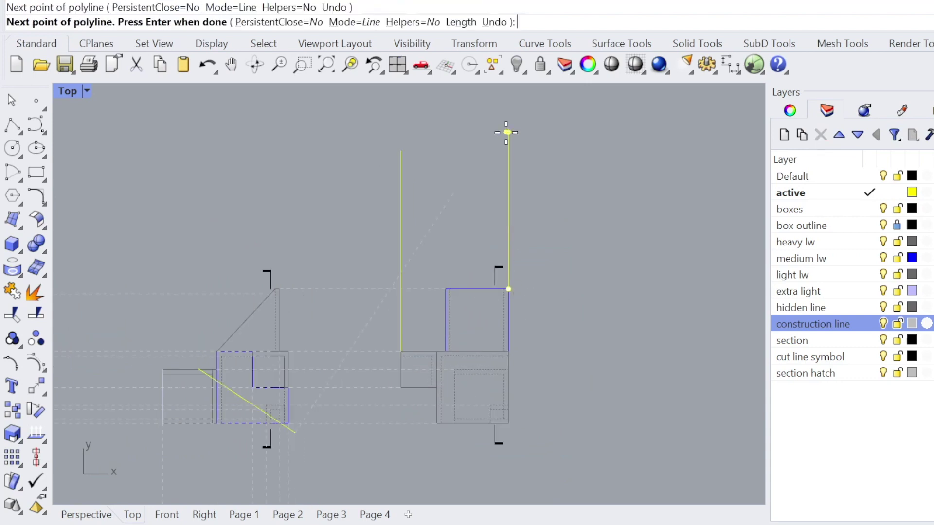
key("Return")
Step: Draw vertical projection lines upward from the small box's inner right corner and the main box's inner left corner
scroll(434, 330, "up", 2)
key("Return")
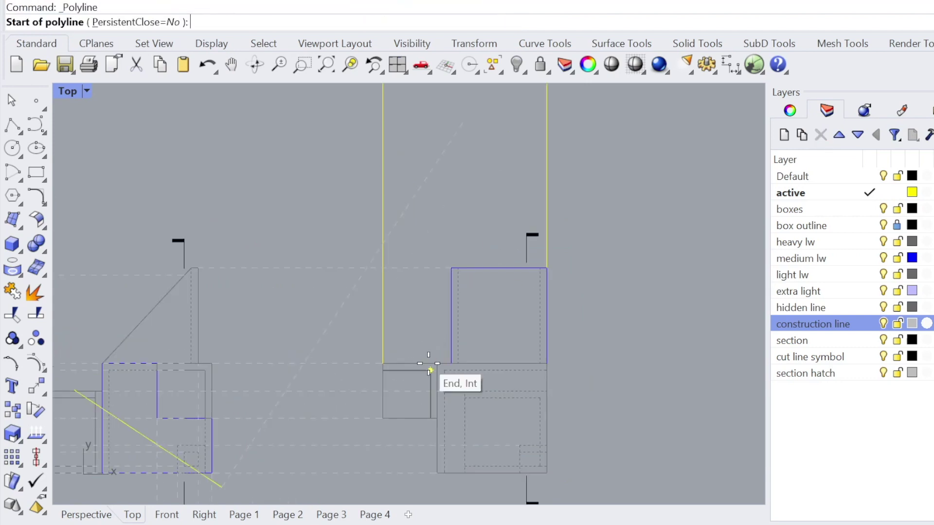
left_click(430, 370)
left_click(430, 171)
key("Return")
key("Return")
left_click(444, 370)
left_click(444, 111)
key("Return")
Step: Draw a vertical projection line upward from the tall box's upper left corner in the right-hand drawing
key("Return")
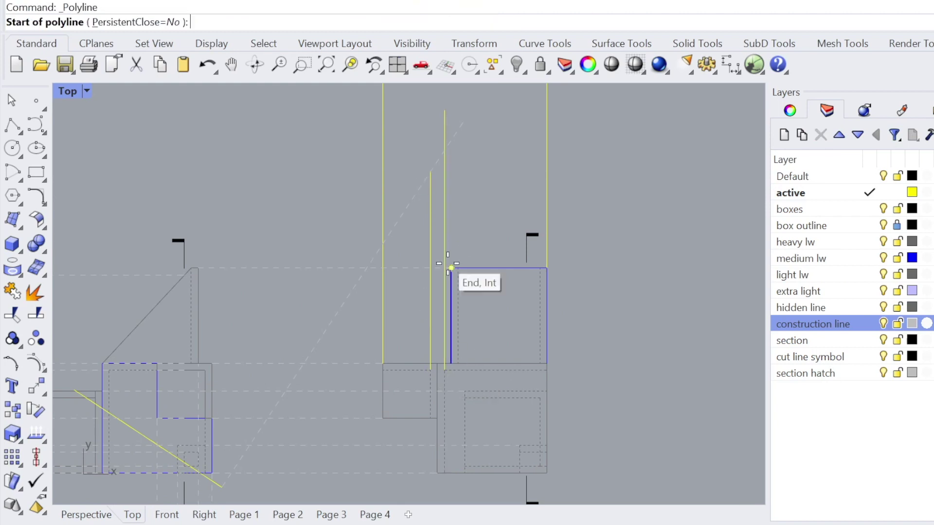
left_click(452, 268)
right_click_drag(451, 160, 452, 199)
left_click(452, 117)
key("Return")
Step: Draw vertical projection lines upward from both hidden inner wall lines of the tall box
key("Return")
left_click(458, 307)
key("Return")
key("Return")
left_click(540, 307)
left_click(540, 99)
key("Return")
Step: Copy the oblique projection line from the diagonal cut line's lower right end to the main box's lower right corner in the left-hand drawing
right_click_drag(489, 402, 511, 291)
right_click_drag(436, 267, 477, 361)
scroll(456, 293, "down", 4)
scroll(456, 270, "up", 4)
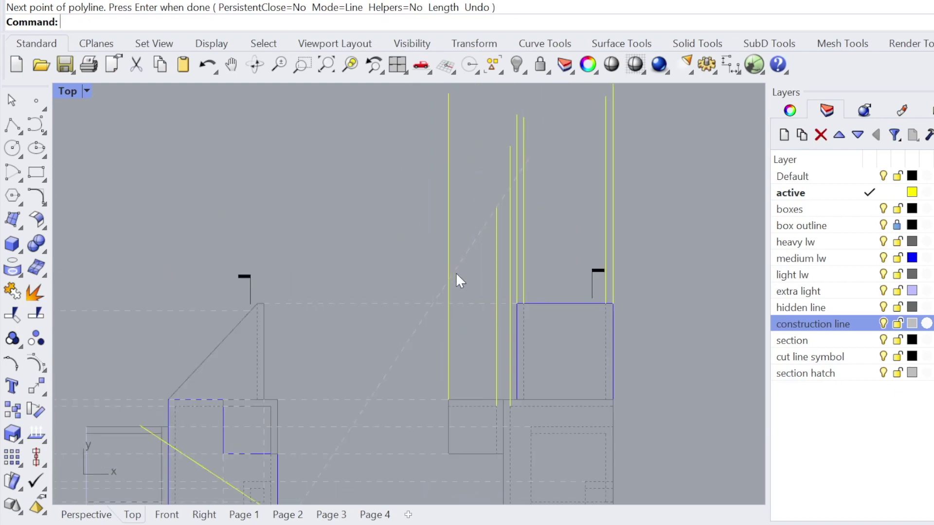
scroll(430, 292, "down", 2)
scroll(351, 379, "up", 3)
left_click(346, 380)
type("Copy")
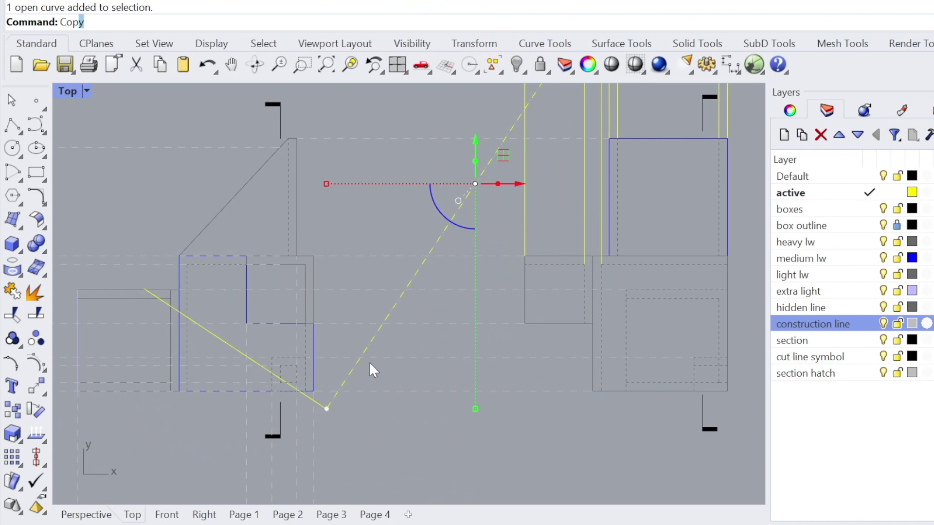
key("Return")
scroll(327, 412, "up", 3)
left_click(324, 403)
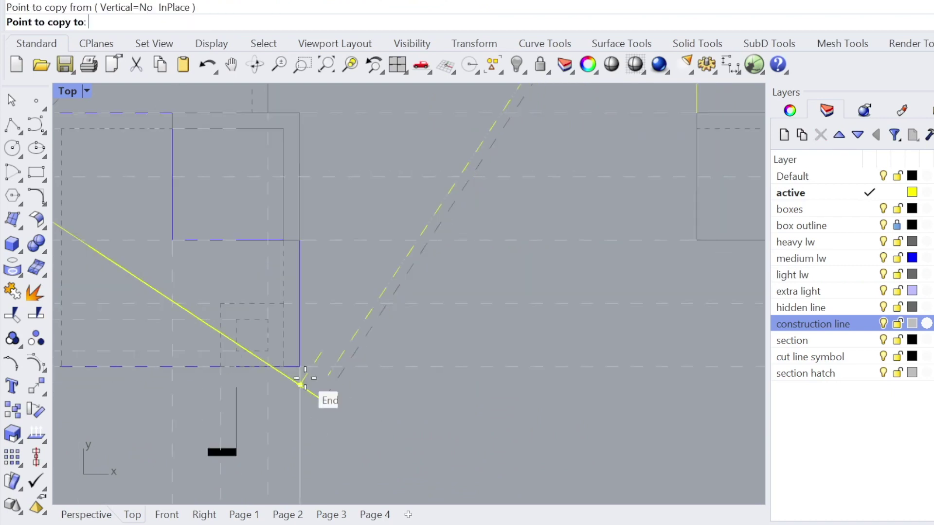
scroll(302, 367, "down", 3)
scroll(317, 360, "up", 3)
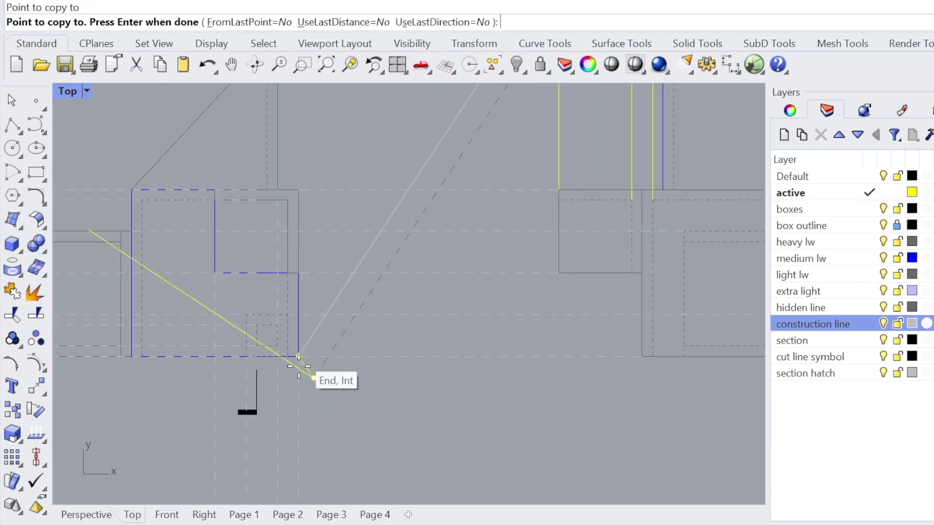
left_click(302, 377)
key("Return")
Step: Delete the original oblique projection line that starts at the lower right end of the diagonal cut line
left_click(398, 250)
right_click_drag(407, 252, 381, 331)
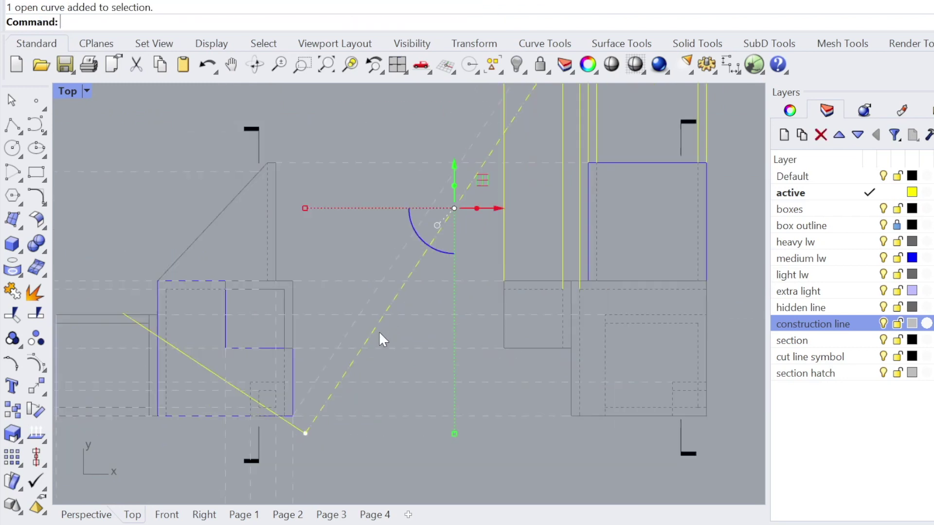
scroll(381, 332, "down", 4)
scroll(344, 375, "up", 5)
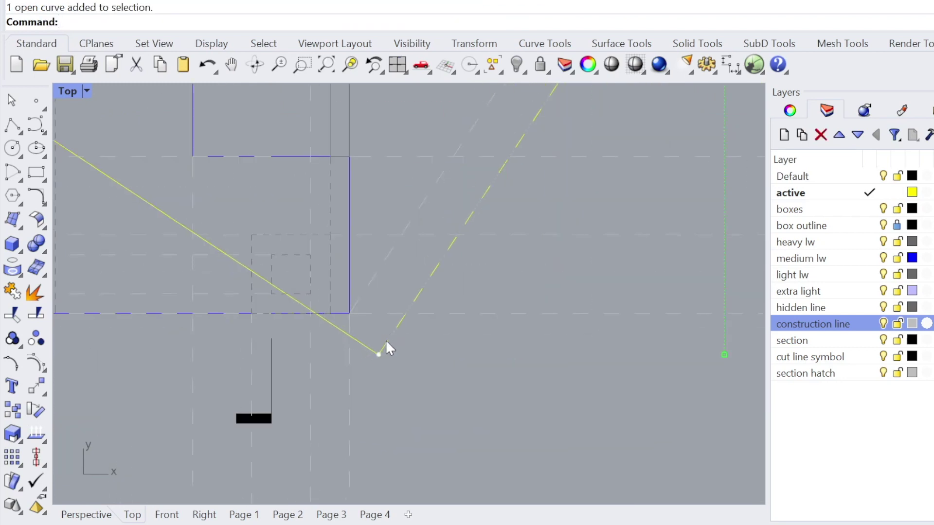
scroll(287, 311, "down", 3)
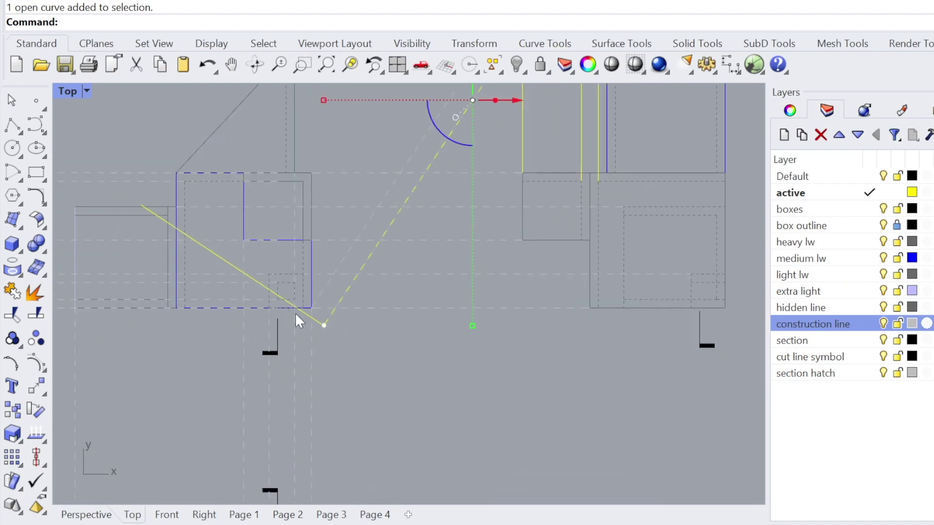
key("Delete")
key("ctrl+z")
scroll(329, 277, "up", 2)
scroll(329, 302, "down", 2)
right_click_drag(358, 271, 363, 328)
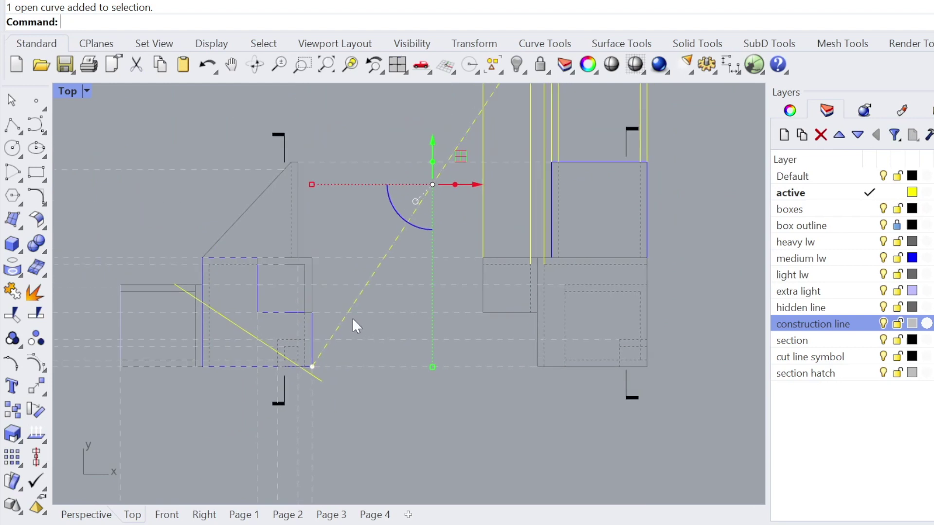
Step: Draw a horizontal line rightward from where the oblique projection line meets the leftmost vertical line, crossing all the vertical projection lines
right_click_drag(369, 264, 342, 316)
scroll(292, 419, "up", 6)
scroll(279, 384, "down", 2)
right_click_drag(333, 322, 329, 361)
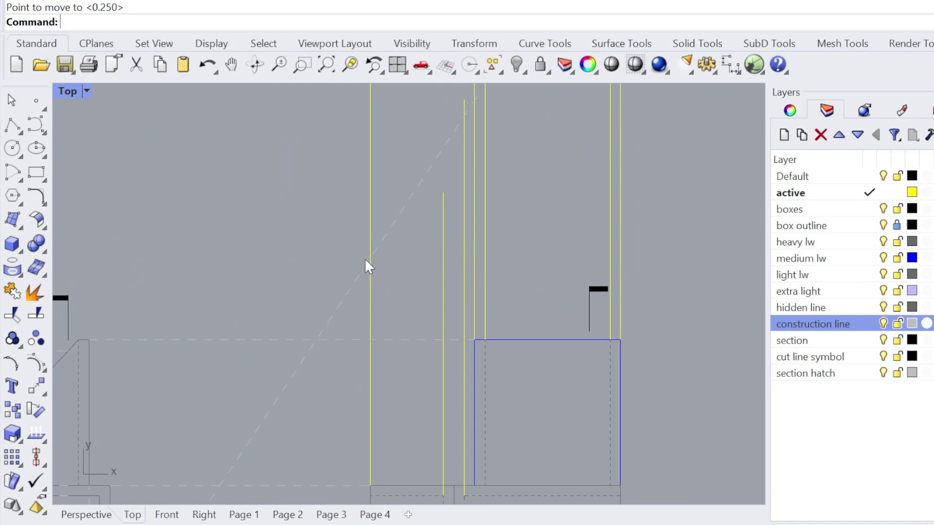
left_click(363, 268)
scroll(378, 259, "down", 6)
scroll(378, 265, "up", 4)
type("line")
key("Return")
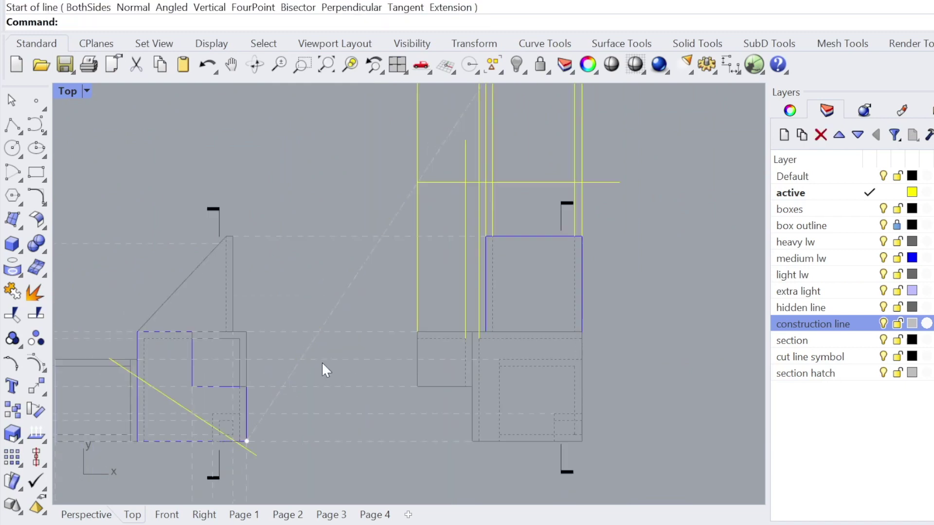
right_click_drag(427, 237, 419, 327)
right_click_drag(428, 243, 459, 274)
right_click_drag(497, 344, 480, 265)
right_click_drag(574, 311, 589, 249)
scroll(304, 273, "down", 4)
scroll(377, 259, "up", 6)
mouse_move(359, 255)
right_mouse_down()
mouse_move(332, 311)
mouse_move(356, 250)
right_mouse_up()
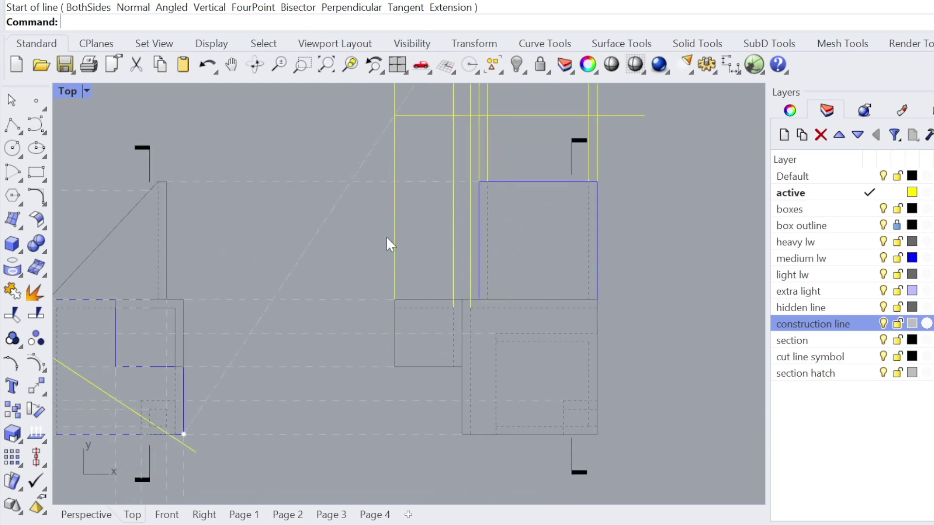
Step: Trim away the parts of all vertical projection lines that extend above the horizontal line
mouse_move(400, 118)
right_mouse_down()
mouse_move(402, 161)
mouse_move(367, 180)
mouse_move(423, 246)
right_mouse_up()
left_click(520, 226)
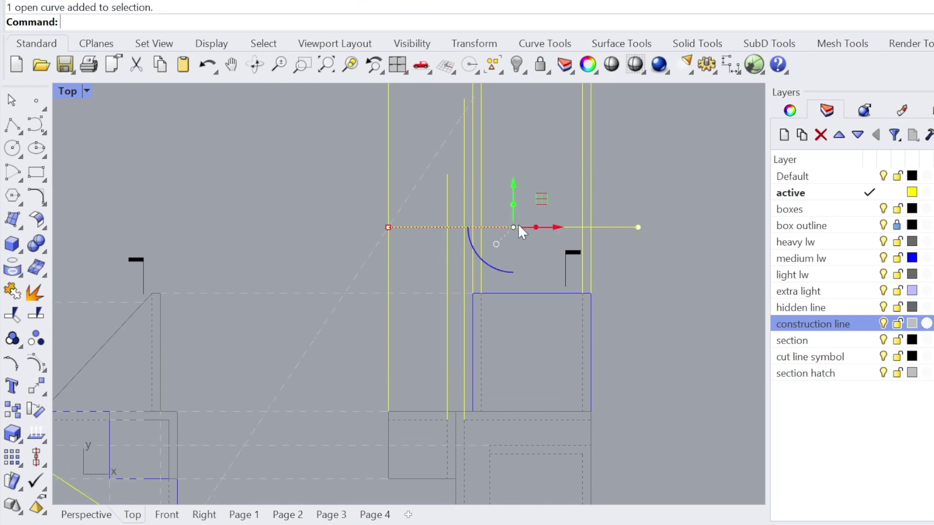
type("trim")
key("Return")
left_click_drag(515, 211, 435, 206)
left_click(389, 171)
key("Return")
scroll(416, 215, "down", 6)
left_click(583, 207)
scroll(486, 172, "up", 6)
right_click_drag(371, 271, 422, 191)
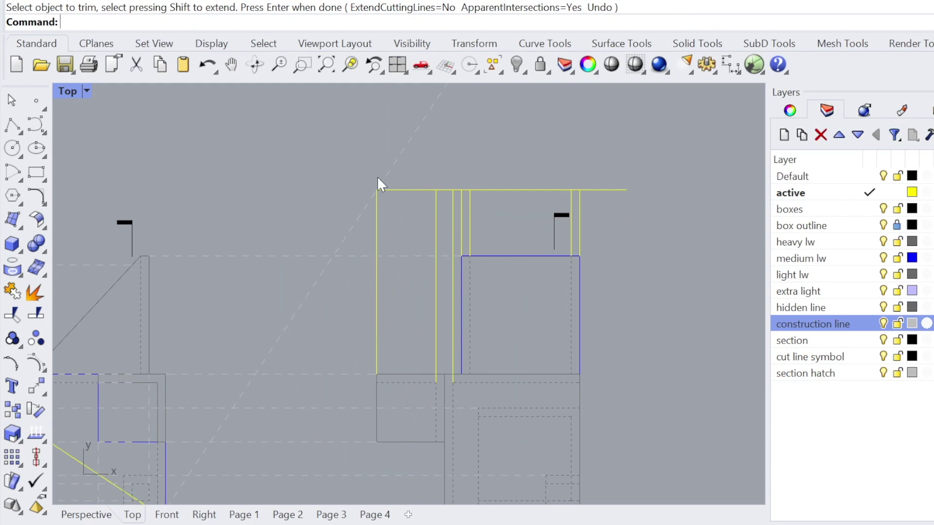
right_click_drag(326, 249, 384, 159)
right_click_drag(463, 114, 412, 265)
scroll(377, 240, "down", 1)
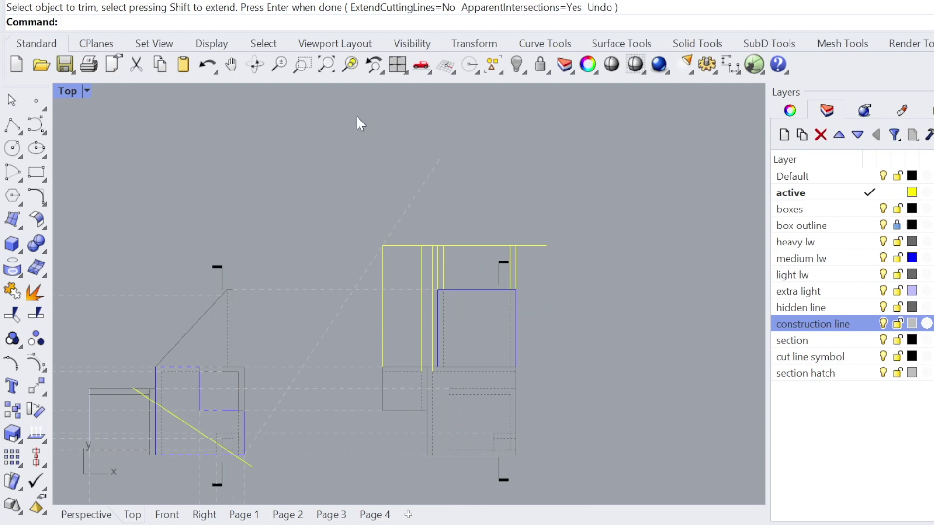
scroll(491, 262, "up", 1)
scroll(498, 251, "down", 1)
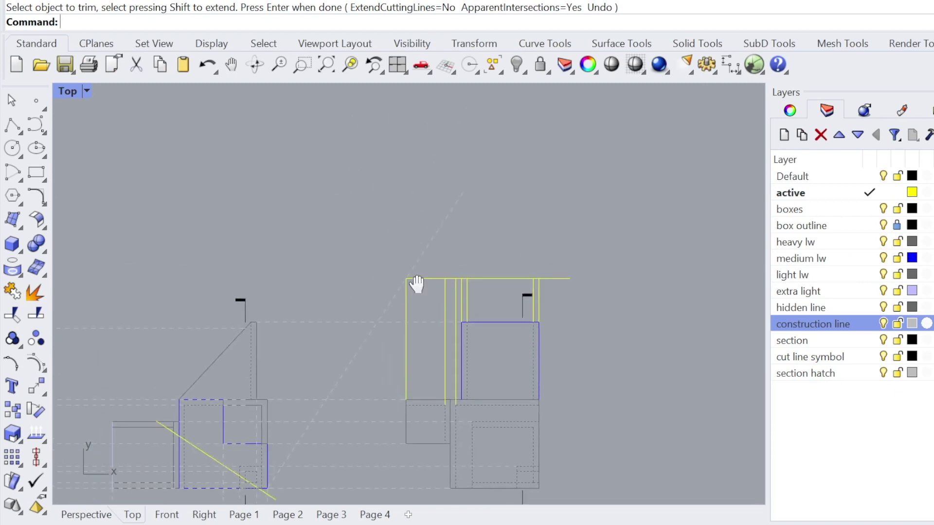
scroll(424, 255, "up", 1)
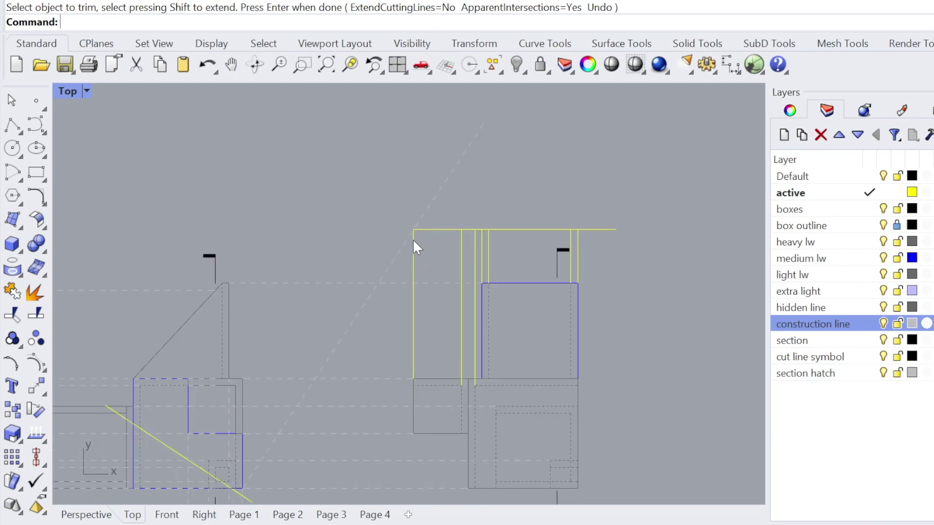
Step: Draw an arc centred on the horizontal line's left end, from the second vertical line's top up to the oblique projection line
type("Arc")
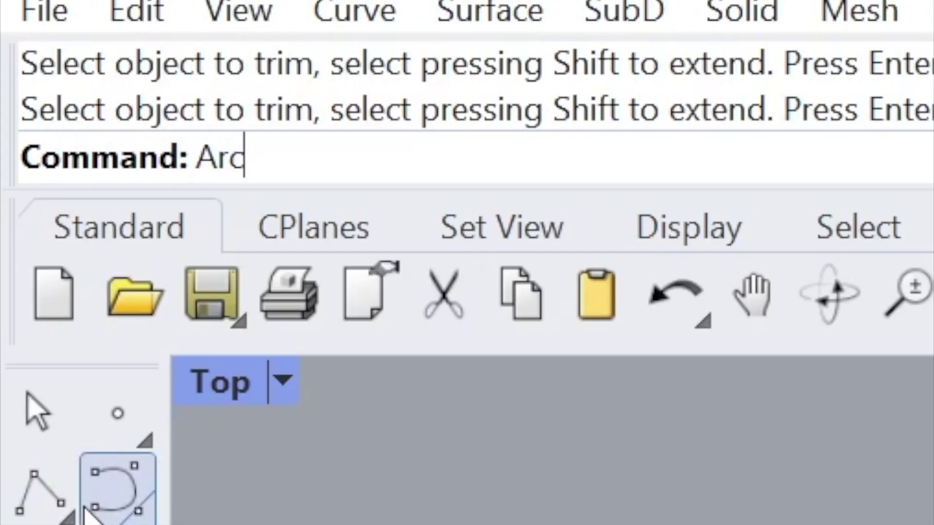
key("Return")
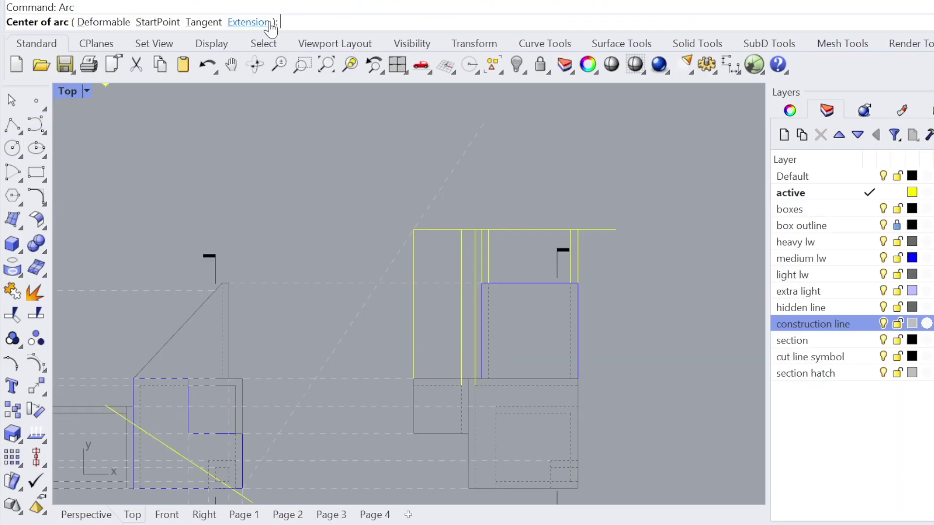
scroll(408, 225, "up", 3)
left_click(405, 224)
scroll(408, 219, "down", 4)
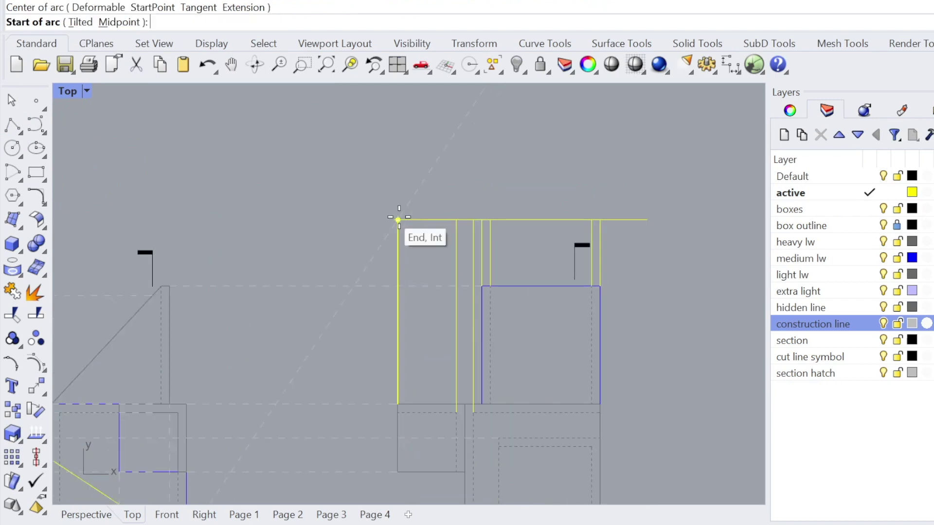
scroll(423, 220, "up", 2)
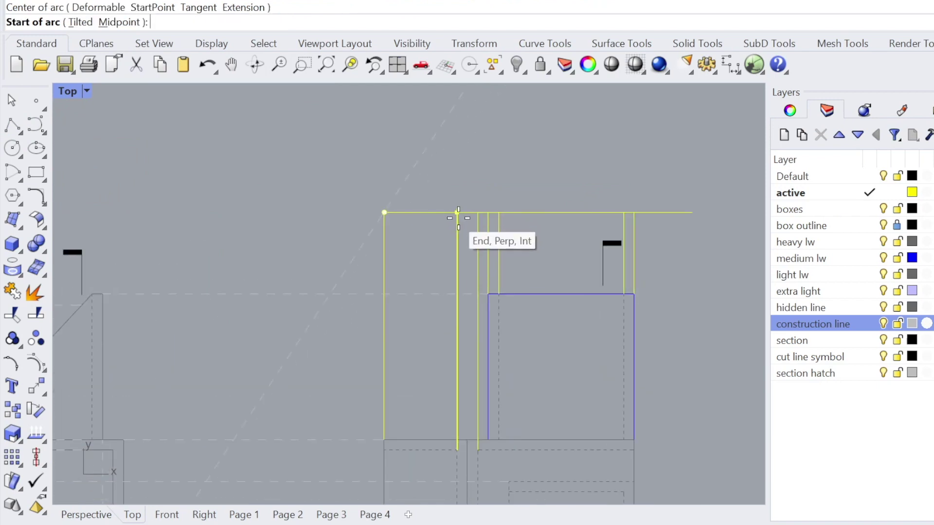
left_click(456, 218)
scroll(427, 150, "down", 4)
right_click_drag(427, 149, 476, 185)
scroll(413, 219, "up", 4)
left_click(465, 172)
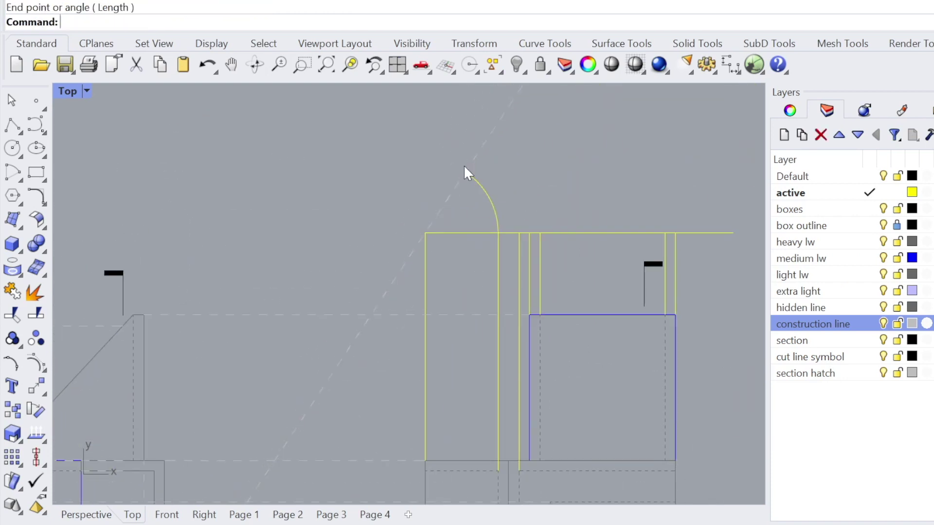
Step: Draw concentric arcs from the tops of the third, fourth and fifth vertical lines up to the oblique projection line
key("Return")
left_click(515, 233)
left_click(480, 154)
key("Return")
left_click(425, 233)
left_click(529, 234)
left_click(484, 146)
key("Return")
left_click(425, 233)
left_click(489, 137)
Step: Draw concentric arcs from the tops of the two rightmost vertical lines and extend the oblique projection line to meet them
key("Return")
left_click(425, 234)
left_click(665, 233)
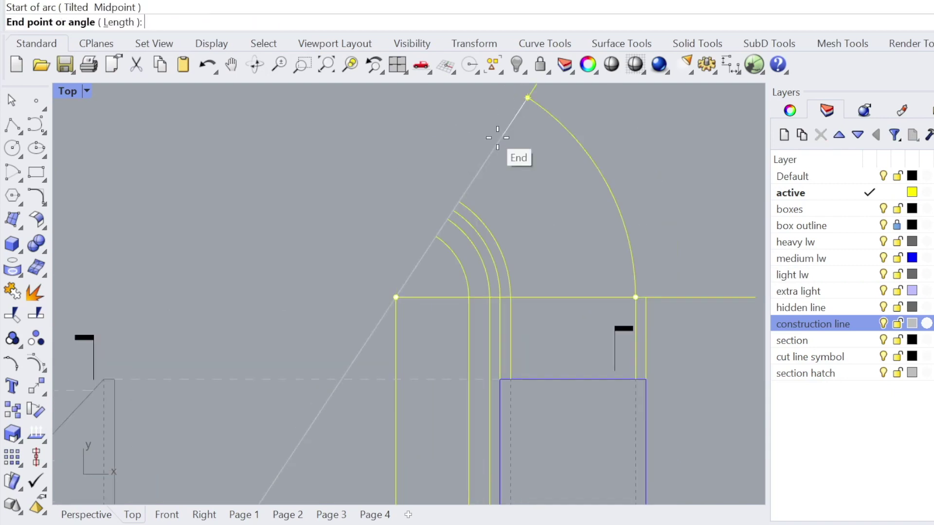
left_click(510, 112)
type("Extend")
Step: Copy the diagonal cut line from its lower right end to the common centre of the arcs
left_click(340, 379)
type("Cop")
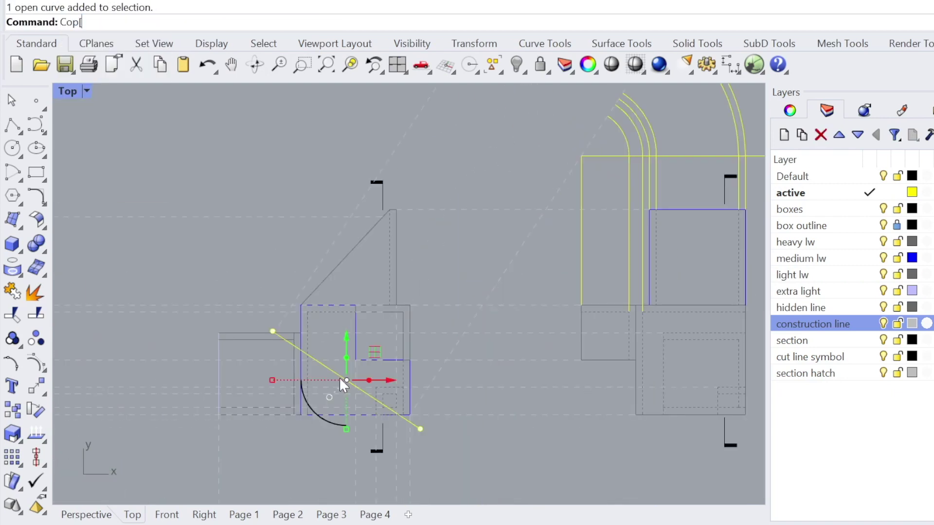
type("y")
key("Return")
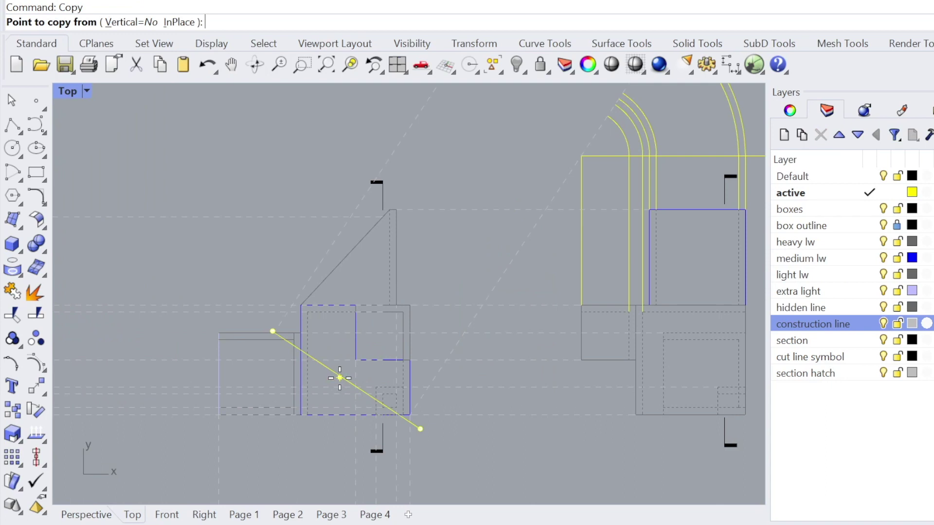
scroll(369, 428, "up", 4)
left_click(364, 431)
scroll(364, 432, "down", 4)
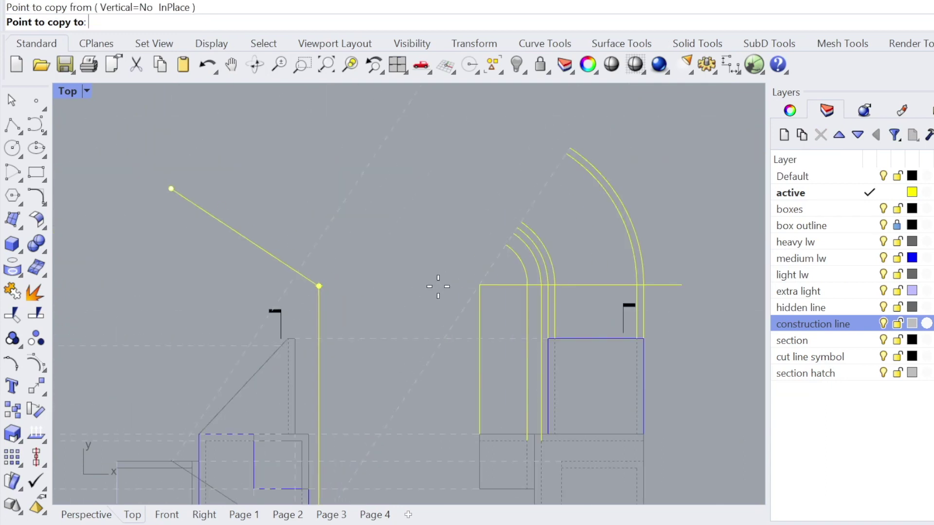
left_click(479, 284)
scroll(414, 246, "up", 2)
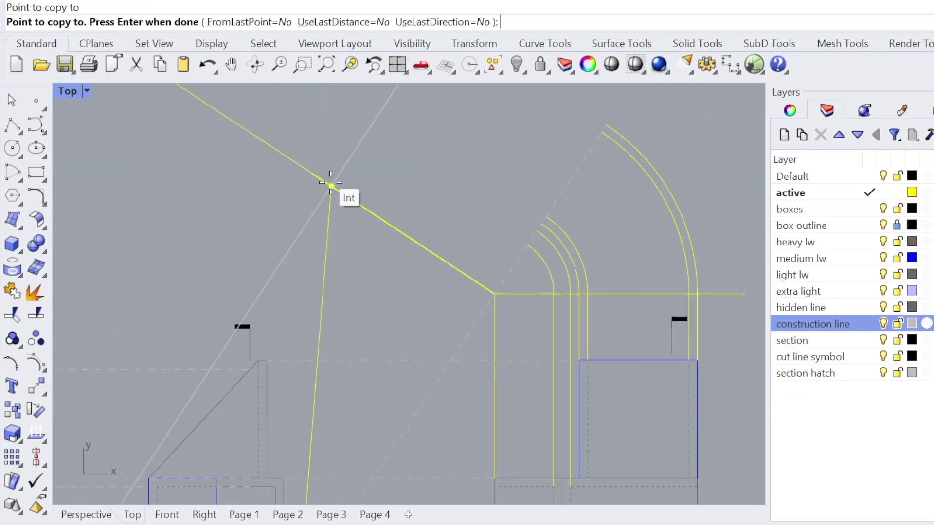
key("Return")
Step: Trim the copied diagonal line where it extends past the left oblique projection line
type("Truim")
key("Return")
left_click(317, 178)
left_click(323, 198)
type("Trim")
key("Return")
left_click(319, 179)
key("Return")
Step: Copy the trimmed diagonal line to the end of each arc on the right oblique projection line
left_click(384, 218)
type("Copy")
key("Return")
left_click(574, 198)
left_click(581, 188)
scroll(515, 233, "down", 10)
right_click_drag(557, 230, 470, 185)
key("Return")
scroll(481, 273, "up", 4)
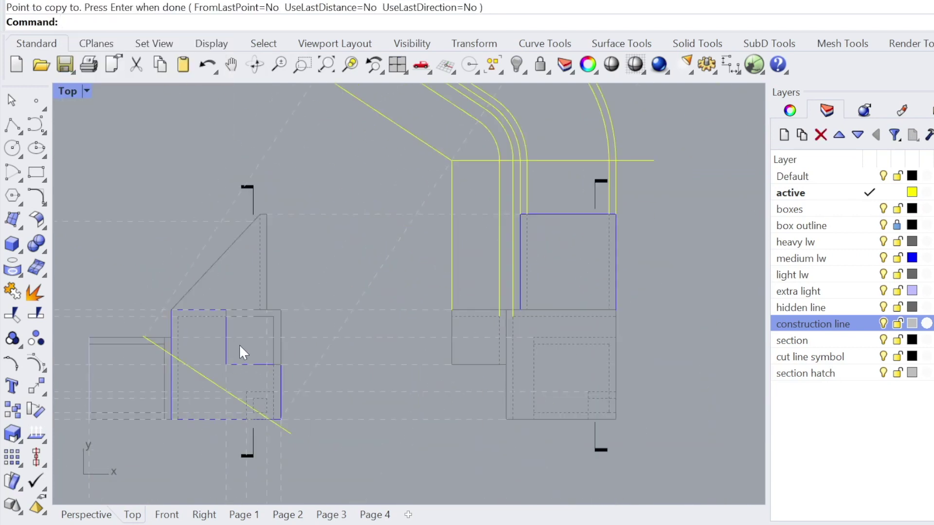
right_click_drag(225, 312, 143, 492)
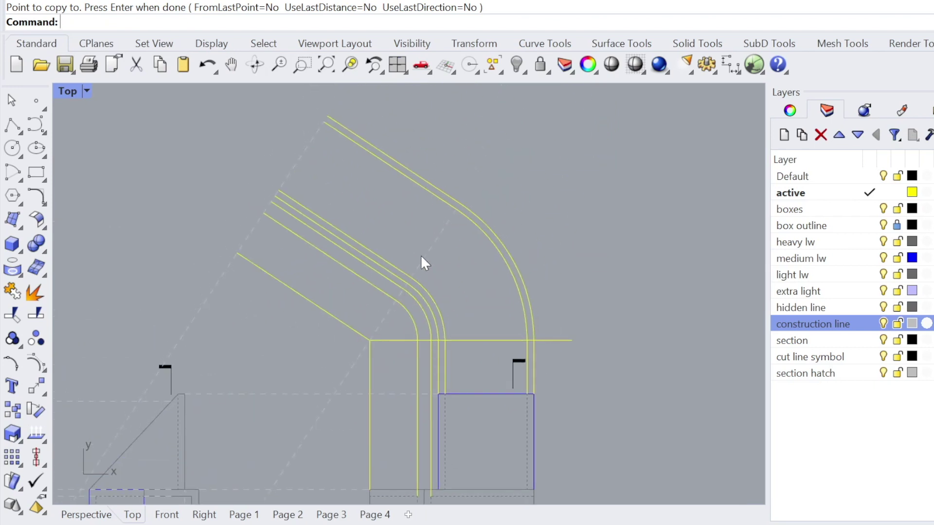
Step: Change the new vertical, horizontal, arc and diagonal projection lines to the construction line layer
left_click_drag(330, 340, 306, 258)
right_click(815, 323)
left_click(886, 483)
scroll(570, 330, "up", 6)
left_click_drag(444, 319, 287, 195)
right_click(782, 324)
left_click(837, 483)
right_click_drag(541, 393, 556, 339)
left_click_drag(555, 339, 187, 321)
right_click(829, 324)
left_click(875, 483)
left_click(614, 343)
left_click_drag(575, 297, 574, 291)
Step: Move the right oblique projection line from the main box's lower right corner to where the cut line crosses the box's bottom edge
right_click_drag(146, 496, 567, 87)
left_click(322, 341)
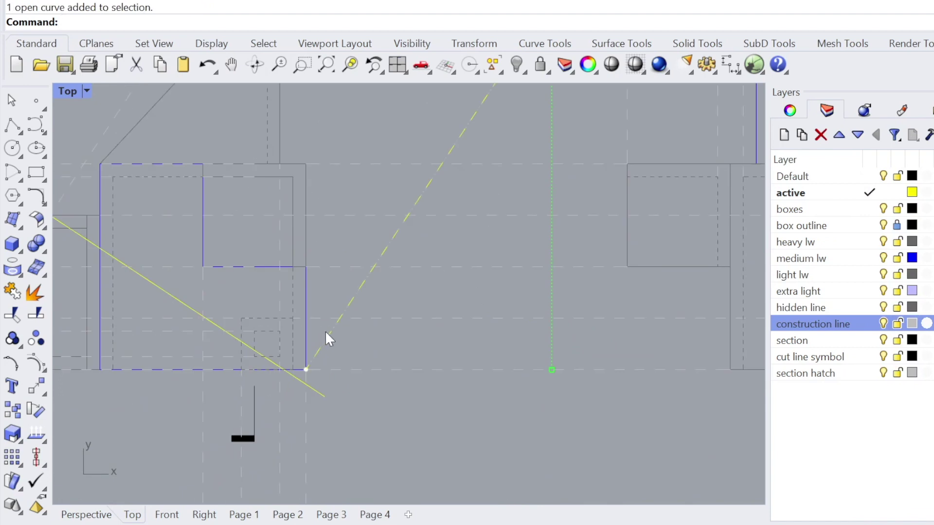
type("m")
key("Return")
left_click(305, 370)
scroll(303, 372, "up", 12)
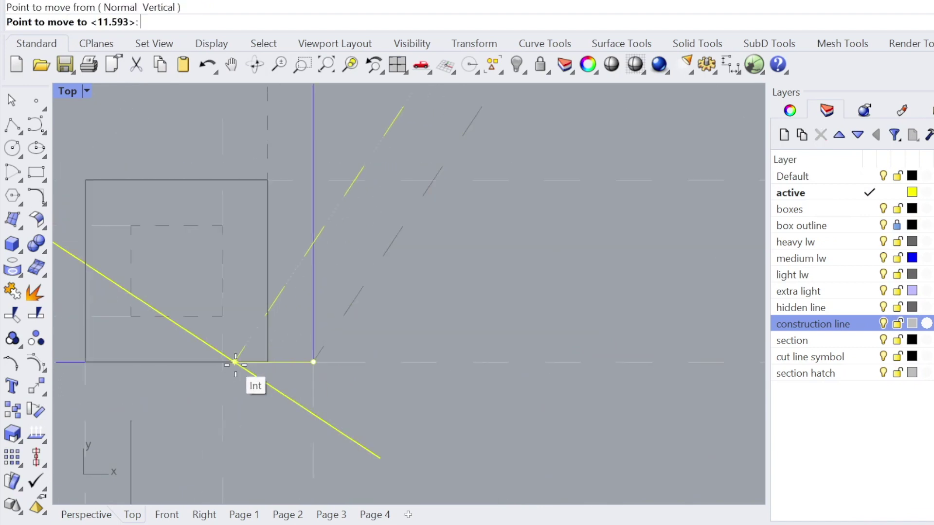
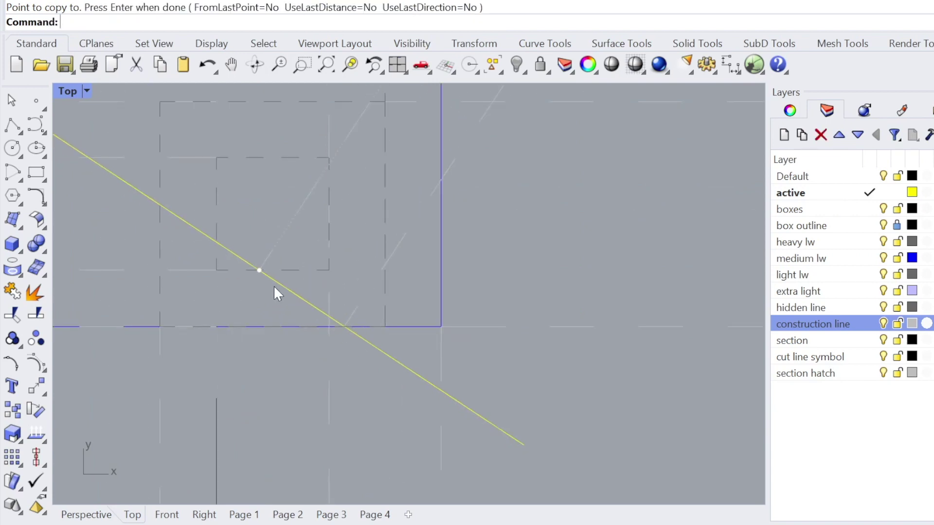
Step: Examine the box edges and hidden inner wall lines in the right-hand drawing against the projected construction lines
scroll(262, 274, "down", 20)
right_click_drag(406, 217, 368, 397)
scroll(368, 397, "up", 9)
scroll(374, 377, "up", 4)
scroll(485, 389, "down", 4)
right_click_drag(552, 414, 529, 311)
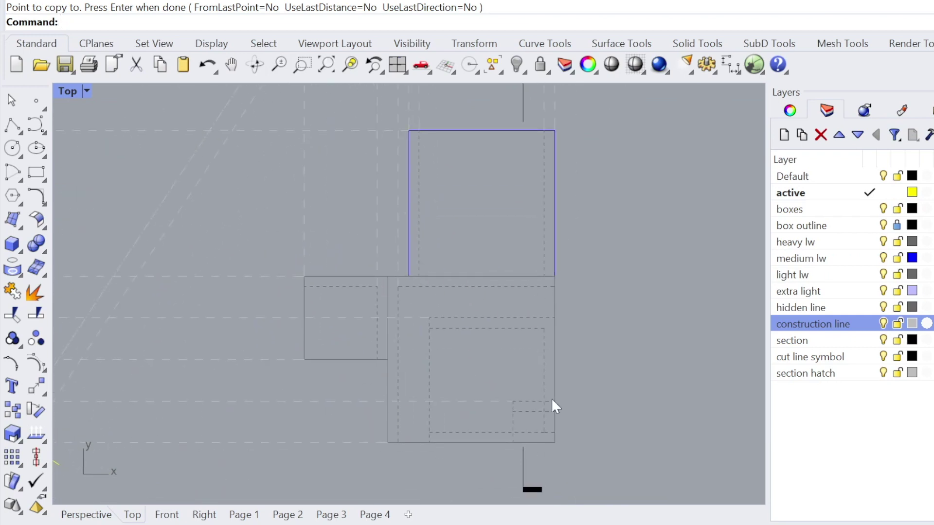
right_click_drag(397, 285, 416, 410)
right_click_drag(400, 313, 433, 461)
right_click_drag(373, 255, 320, 145)
scroll(398, 309, "down", 8)
scroll(402, 311, "up", 3)
right_click_drag(404, 411, 386, 334)
scroll(386, 340, "up", 3)
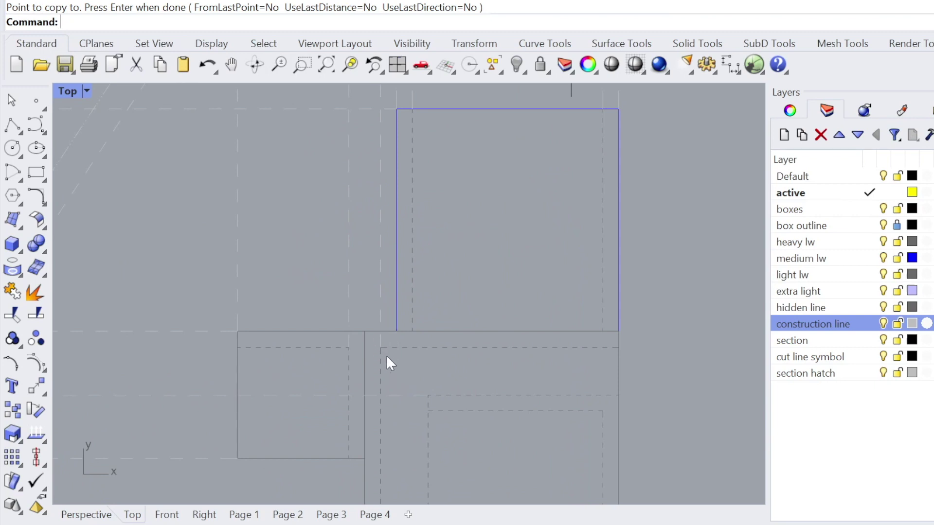
scroll(382, 358, "down", 2)
key("Return")
left_click(381, 316)
scroll(366, 345, "up", 3)
key("Escape")
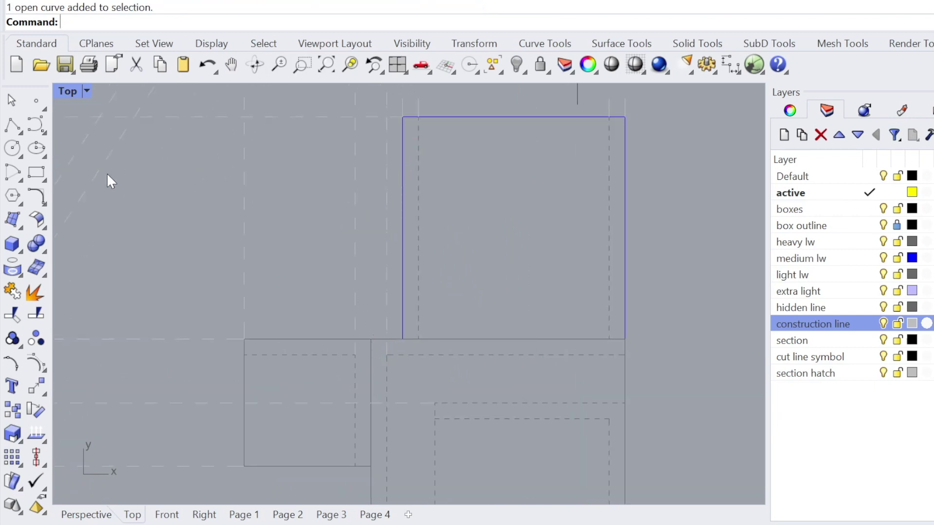
Step: Draw a vertical line up from the main box's upper left corner in the right view and trim it at a horizontal line through the arc center
left_click(13, 125)
left_click(370, 339)
scroll(365, 326, "down", 4)
scroll(372, 195, "up", 2)
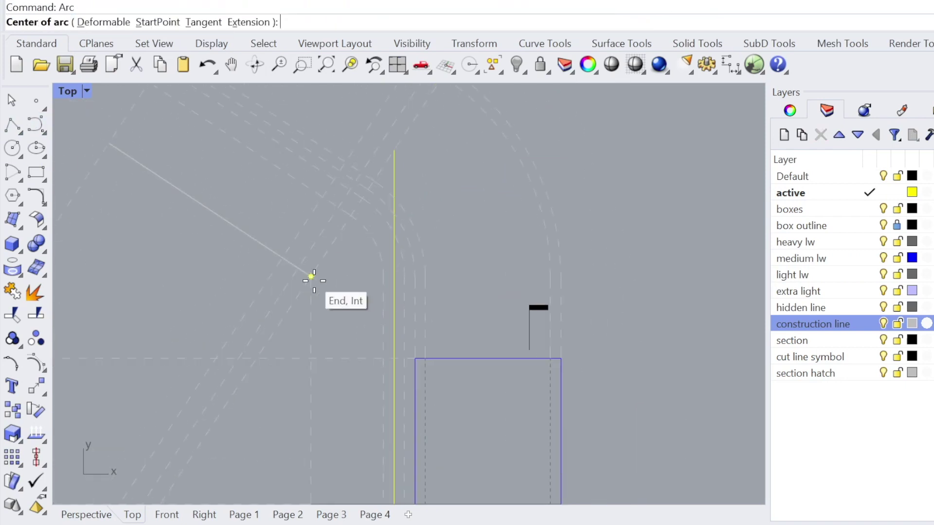
scroll(313, 276, "down", 3)
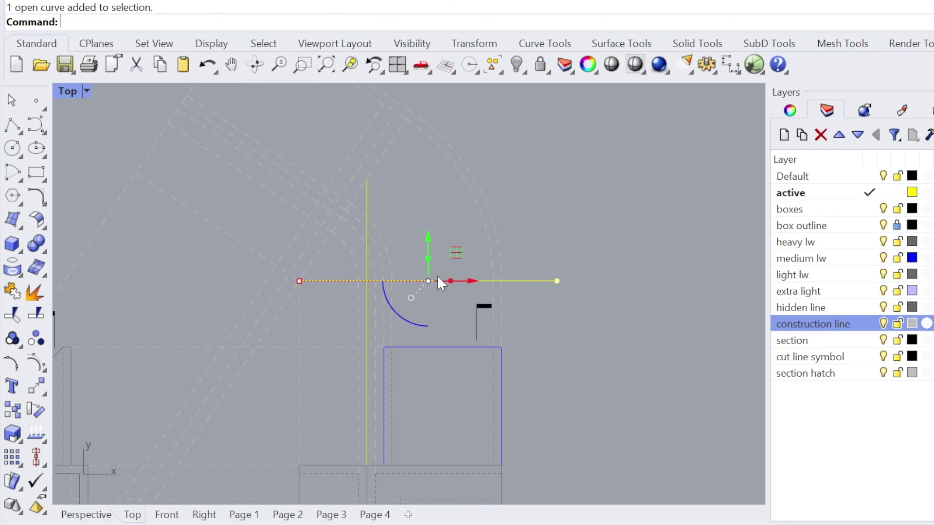
scroll(365, 289, "up", 2)
left_click(367, 254)
right_click_drag(377, 294, 369, 243)
key("Return")
scroll(327, 253, "down", 2)
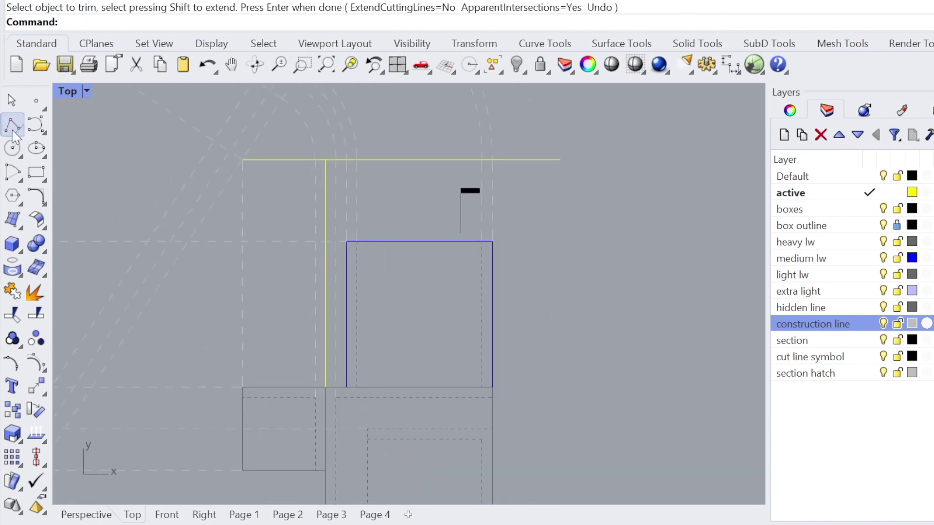
Step: Draw vertical lines from the upper left corners of the two hidden inner boxes up to the horizontal line
left_click(12, 125)
left_click(368, 429)
left_click(367, 160)
key("Return")
right_click_drag(384, 363, 403, 257)
key("Return")
left_click(471, 408)
left_click(425, 110)
key("Return")
Step: Draw arcs about the corner of the horizontal and diagonal lines, carrying the three new vertical lines around to the oblique projection line
left_click(13, 173)
left_click(258, 240)
left_click(361, 242)
left_click(317, 158)
left_click(354, 101)
left_click(401, 242)
Step: Change the new horizontal line, vertical lines and arcs to the construction line layer
right_click(812, 323)
left_click(863, 484)
left_click(417, 187)
left_click(354, 196, "shift")
left_click(361, 273, "shift")
left_click(329, 272, "shift")
left_click(321, 212, "shift")
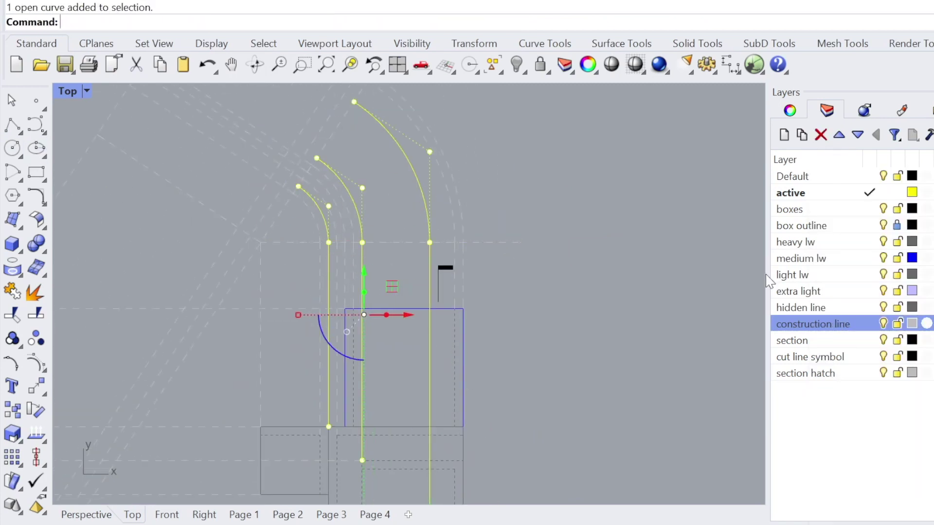
right_click(813, 323)
left_click(864, 483)
Step: Trace the main box's wall lines from the right view up through their connecting arcs by highlighting them
scroll(429, 382, "up", 4)
right_click_drag(430, 382, 432, 322)
scroll(421, 316, "up", 1)
left_click(418, 316)
scroll(412, 309, "down", 4)
right_click_drag(424, 288, 425, 303)
scroll(417, 240, "up", 8)
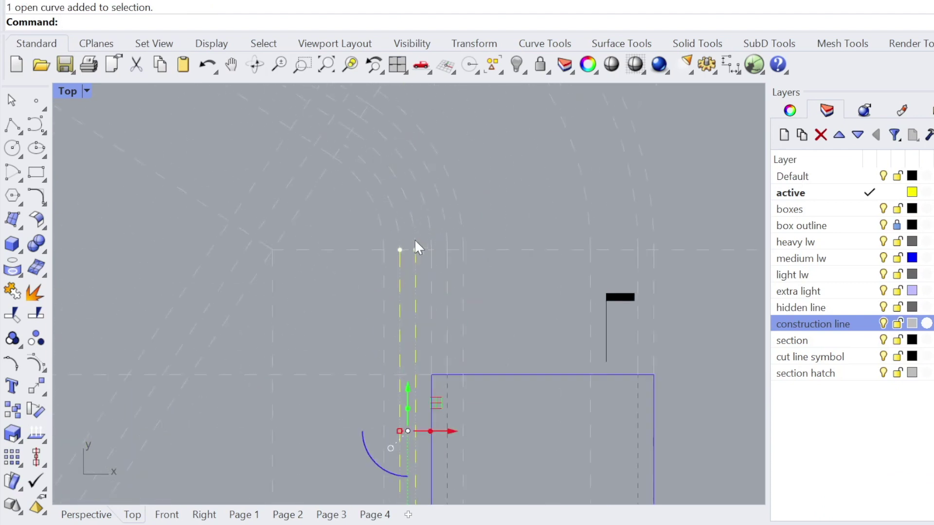
left_click(415, 230, "shift")
left_click(399, 229, "shift")
Step: Copy the diagonal projection line to the end of each remaining arc along the oblique projection line
right_click_drag(366, 184, 425, 294)
scroll(403, 242, "down", 2)
left_click(403, 252)
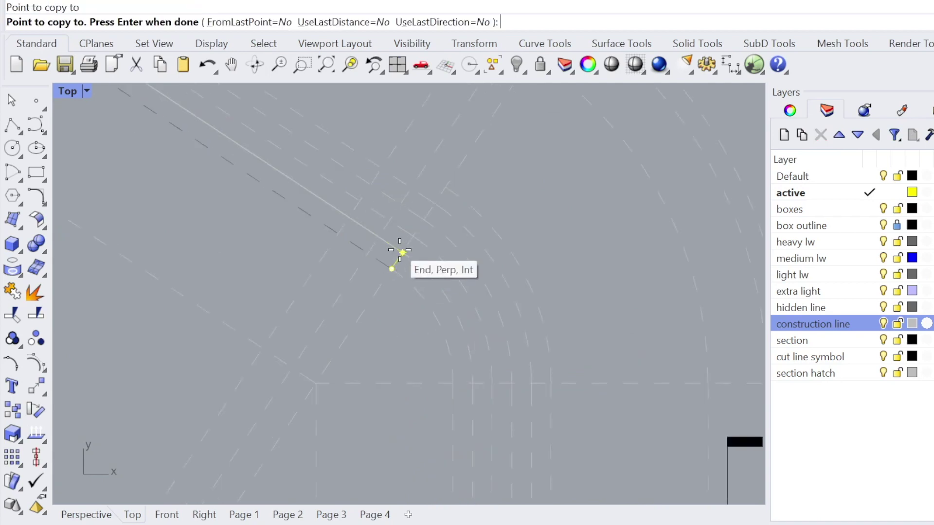
left_click(413, 236)
left_click(423, 220)
left_click(434, 203)
left_click(441, 185)
scroll(424, 183, "up", 6)
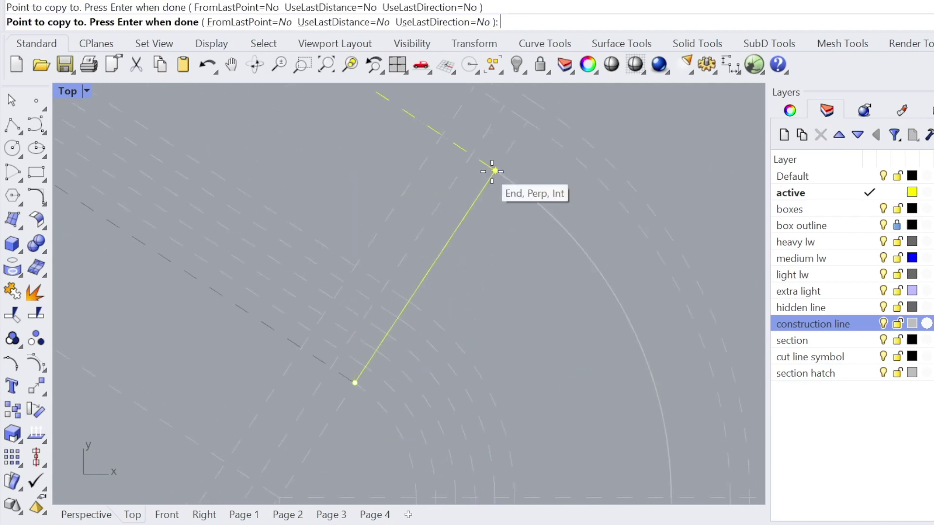
scroll(418, 254, "down", 6)
key("Return")
Step: Examine where the diagonal cut line crosses the boxes in plan and compare it with the matching edges in the right view
left_click(392, 285)
scroll(396, 265, "down", 12)
right_click_drag(372, 306, 372, 210)
scroll(438, 310, "up", 5)
right_click_drag(460, 317, 441, 262)
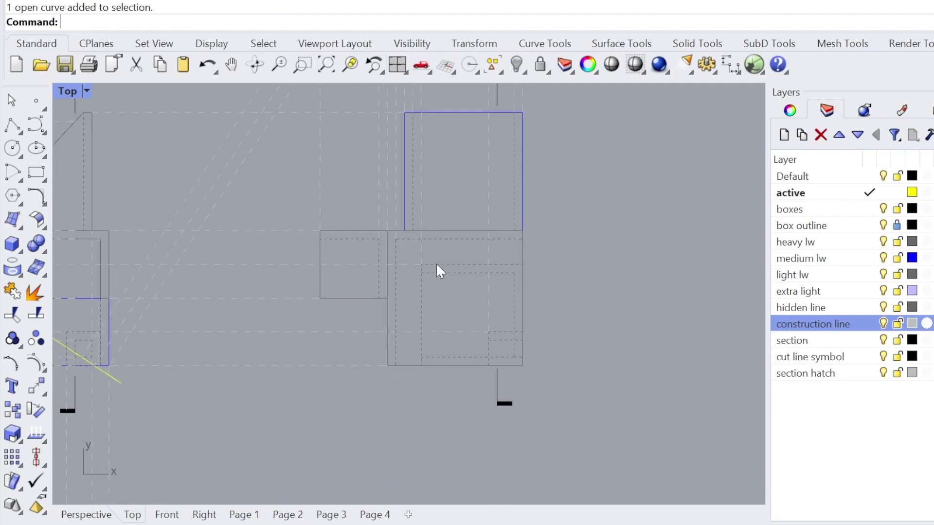
right_click_drag(390, 300, 478, 261)
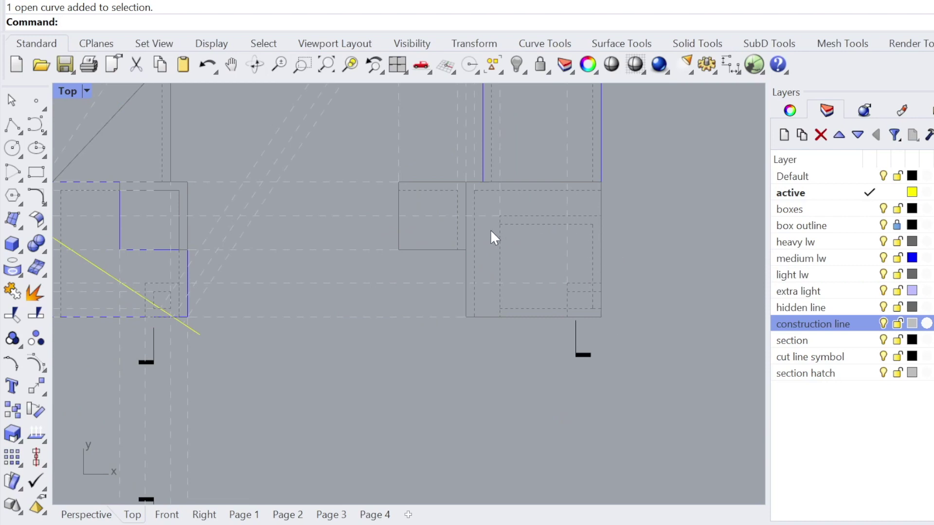
scroll(467, 227, "down", 6)
right_click_drag(453, 213, 429, 351)
scroll(393, 195, "up", 6)
right_click_drag(409, 204, 482, 97)
right_click_drag(336, 343, 348, 223)
scroll(295, 355, "up", 4)
scroll(298, 375, "up", 2)
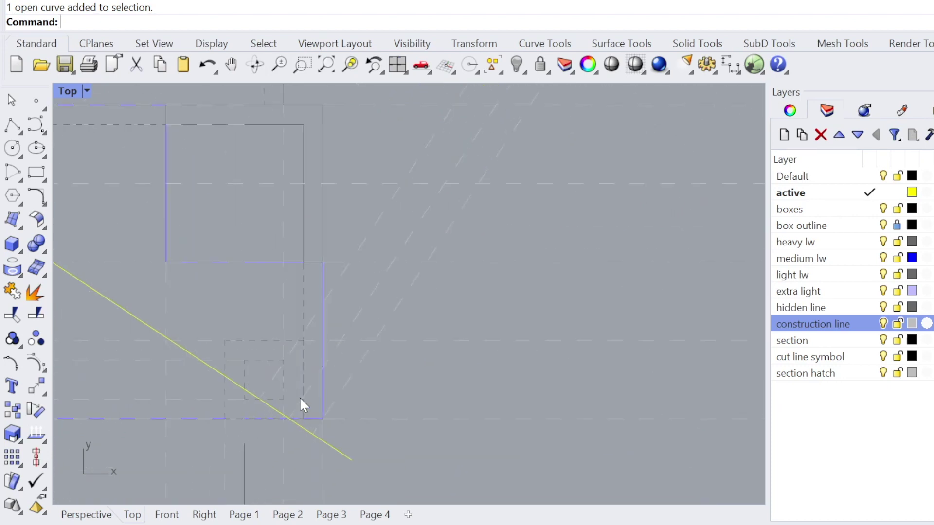
scroll(265, 388, "down", 6)
right_click_drag(273, 384, 403, 379)
key("Escape")
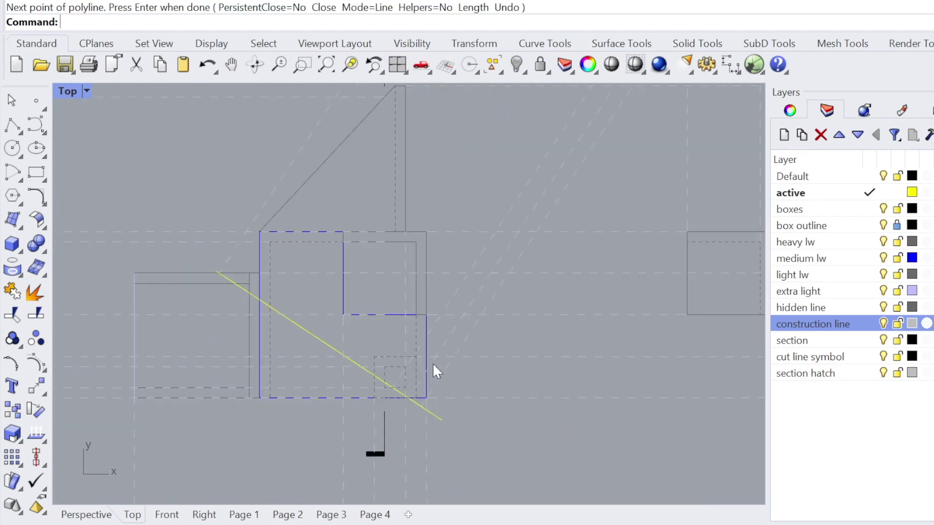
Step: Copy the oblique projection line from the small box crossing to where the cut line meets the main box's left outer edge and inner wall
left_click(454, 290)
type("copy")
key("Return")
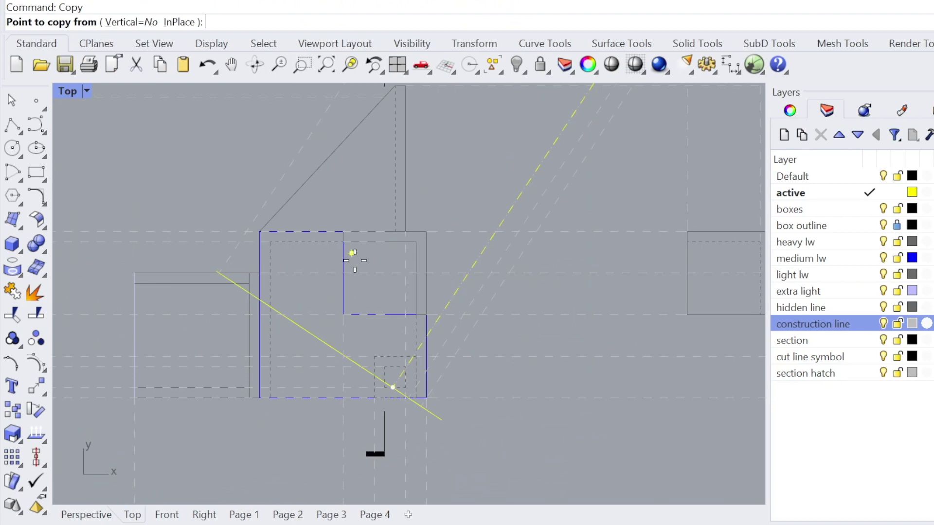
left_click(394, 387)
scroll(279, 316, "up", 2)
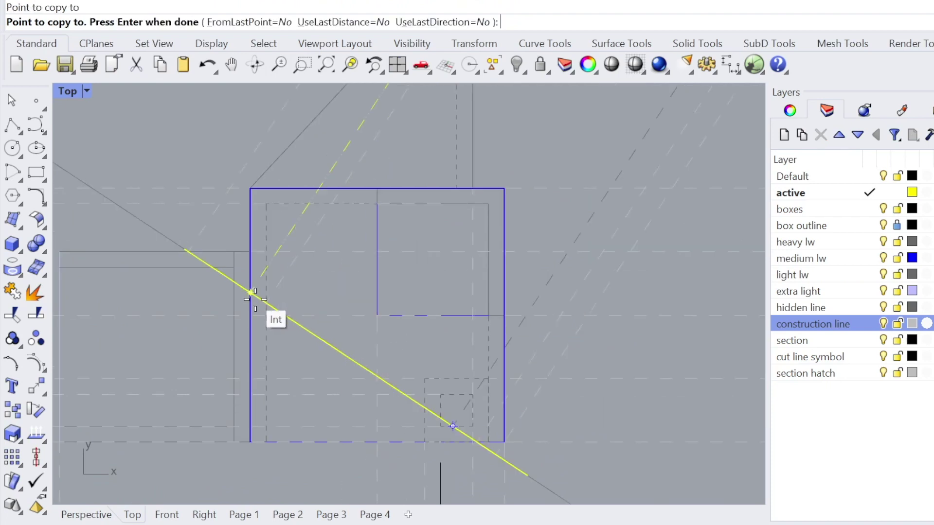
left_click(252, 297)
key("Return")
Step: Trace the two left wall projection lines from the cut line up to the oblique section by highlighting them
scroll(243, 309, "up", 3)
scroll(273, 294, "down", 3)
scroll(275, 300, "up", 3)
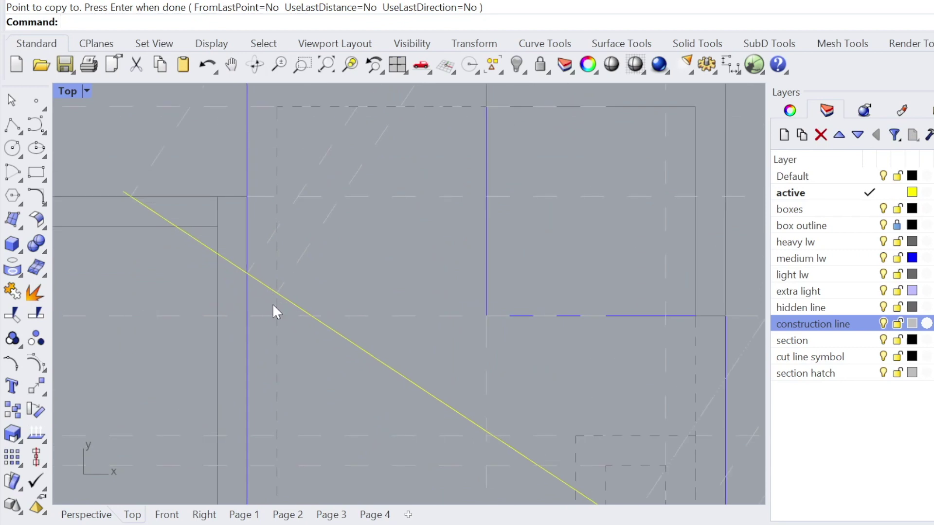
scroll(275, 307, "down", 2)
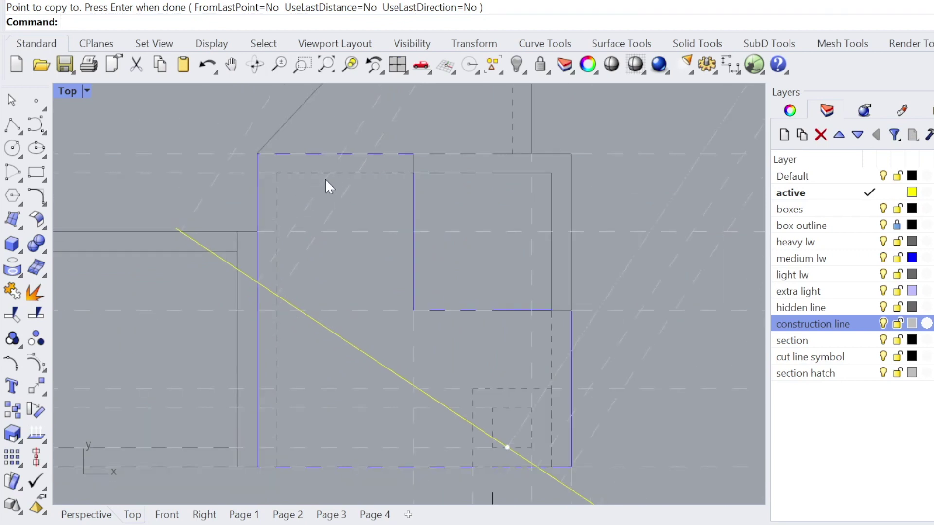
scroll(285, 339, "down", 7)
scroll(428, 221, "up", 5)
left_click(419, 195)
left_click(404, 180, "shift")
scroll(415, 207, "down", 4)
right_click_drag(332, 282, 343, 219)
scroll(342, 220, "up", 3)
left_click(378, 179)
left_click(381, 182, "shift")
scroll(380, 183, "down", 7)
scroll(275, 312, "up", 14)
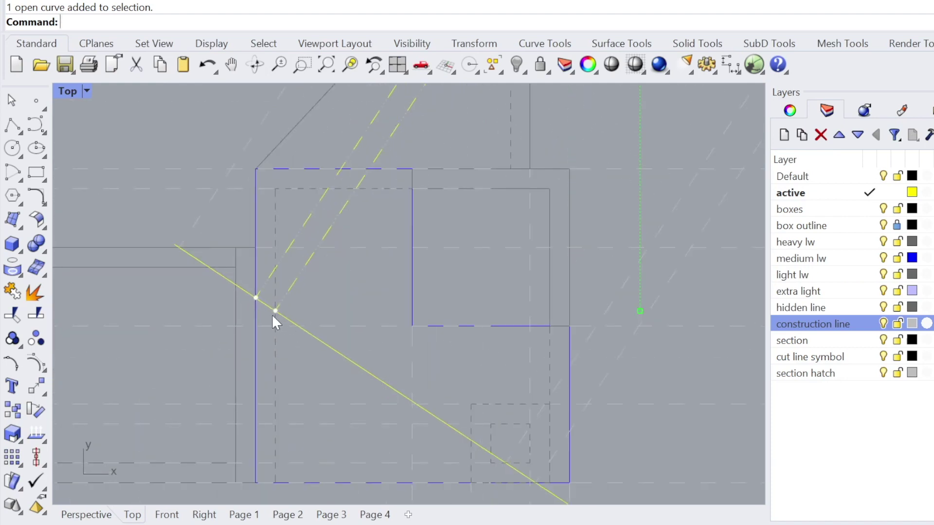
Step: Examine the cut line's exit at the main box's bottom edge and the corresponding wall projection lines in the oblique section
scroll(324, 322, "down", 4)
right_click_drag(357, 369, 322, 293)
scroll(407, 365, "up", 6)
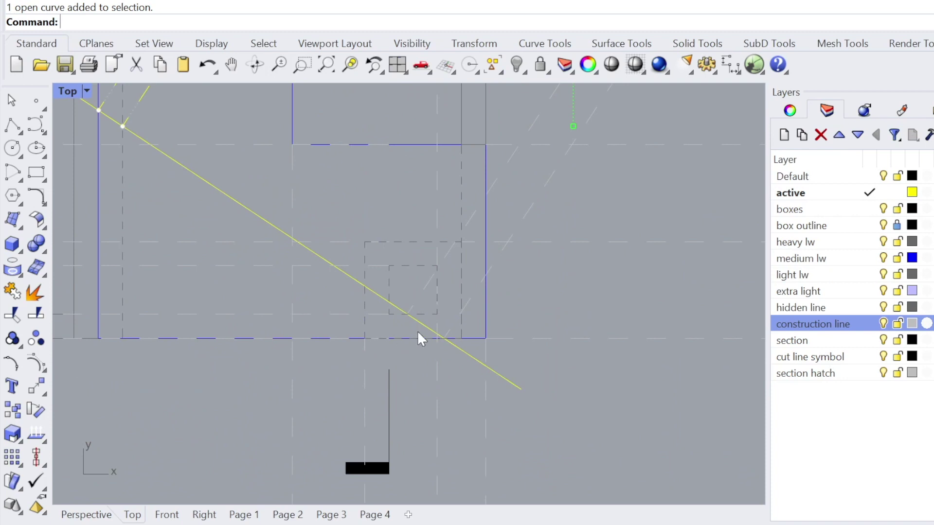
scroll(417, 334, "down", 14)
right_click_drag(417, 334, 359, 428)
key("Escape")
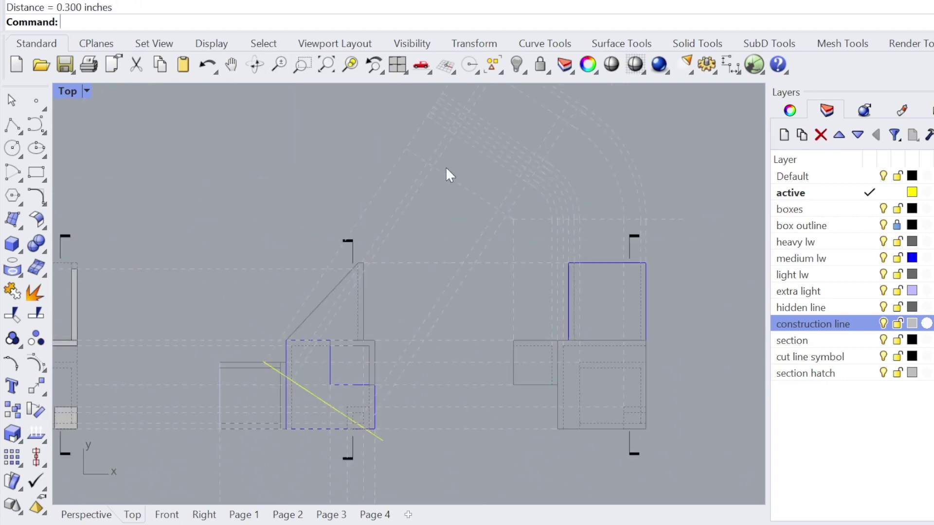
scroll(475, 242, "up", 4)
scroll(313, 408, "up", 2)
scroll(309, 403, "up", 2)
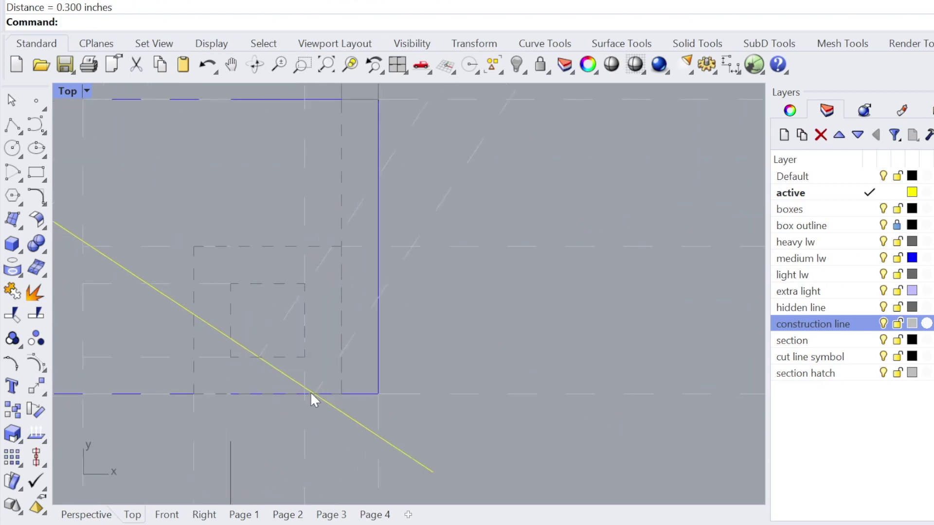
scroll(261, 361, "down", 5)
scroll(445, 235, "up", 2)
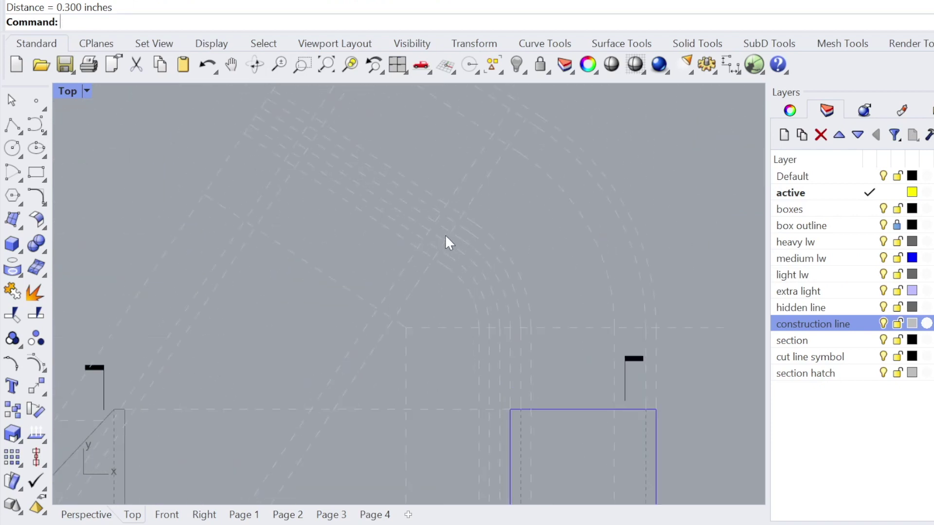
right_click_drag(457, 218, 447, 270)
scroll(472, 155, "down", 4)
type("pl")
key("Return")
right_click_drag(472, 156, 409, 158)
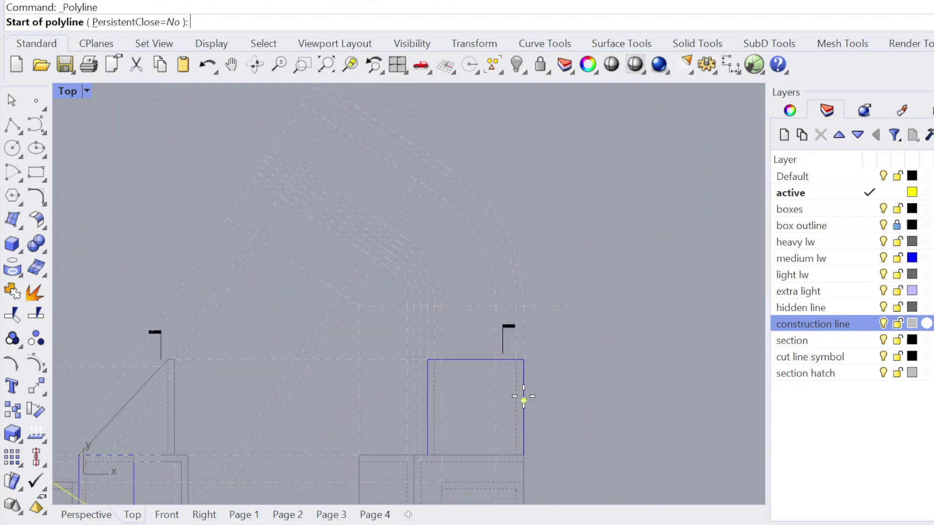
right_click_drag(534, 405, 508, 300)
right_click_drag(427, 88, 436, 214)
scroll(436, 202, "up", 9)
scroll(433, 201, "down", 5)
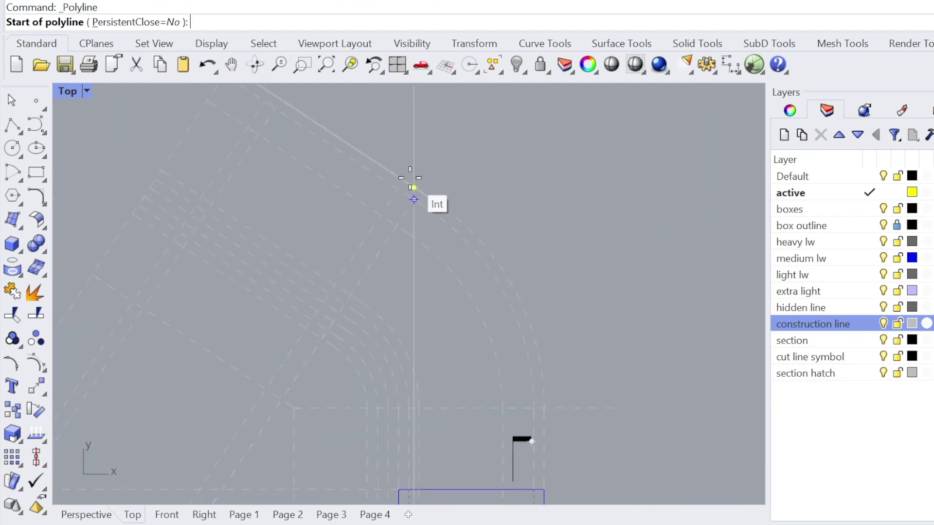
key("Escape")
Step: Extend the oblique wall projection line to meet the upper diagonal projection line
left_click(357, 142)
type("extend")
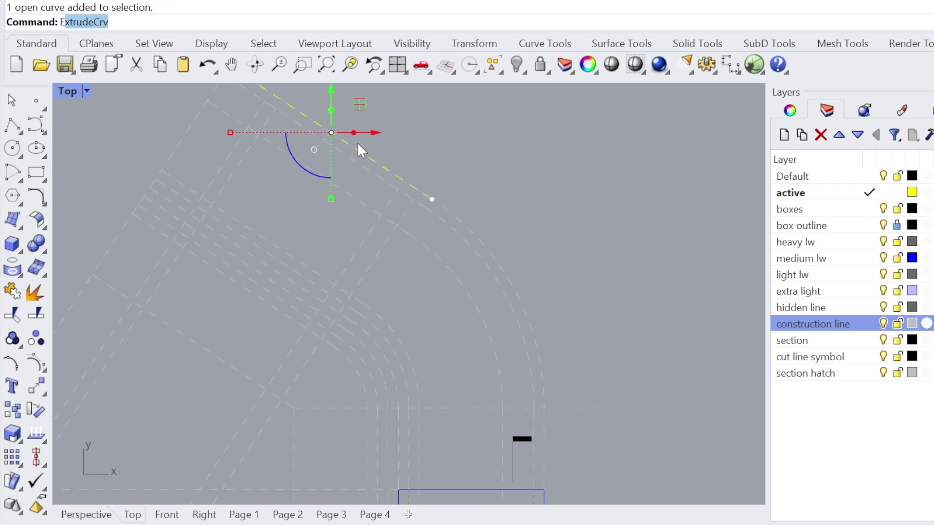
key("Return")
scroll(411, 214, "up", 2)
left_click(387, 197)
right_click_drag(204, 87, 257, 170)
scroll(252, 156, "down", 4)
key("Return")
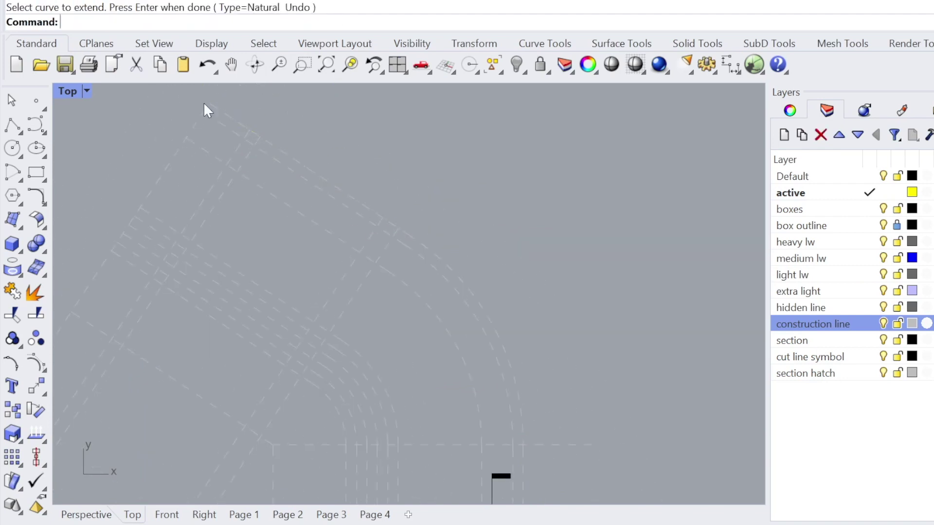
Step: Trace the U-shaped wall section of the main box as a closed polyline through the projection line intersections
left_click(12, 126)
left_click(397, 226)
scroll(344, 285, "down", 2)
scroll(349, 264, "up", 3)
right_click_drag(363, 336, 374, 81)
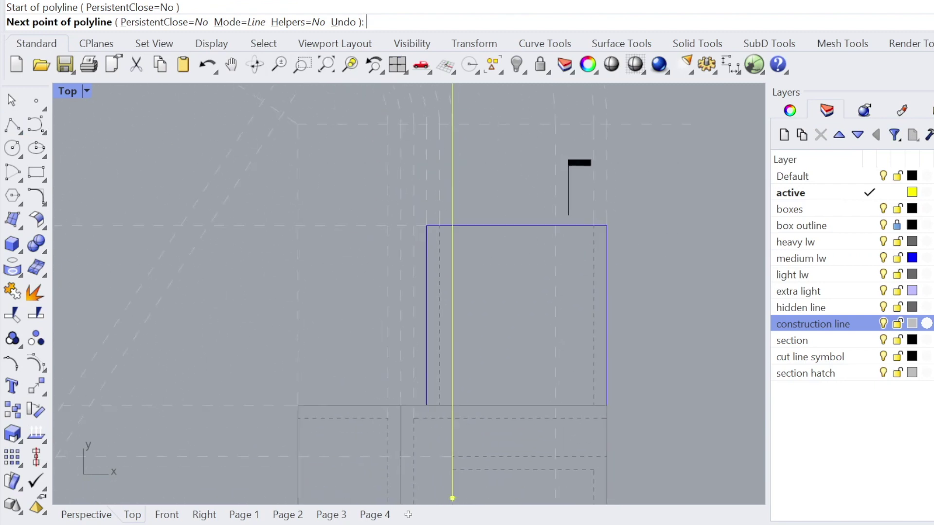
right_click_drag(366, 379, 383, 505)
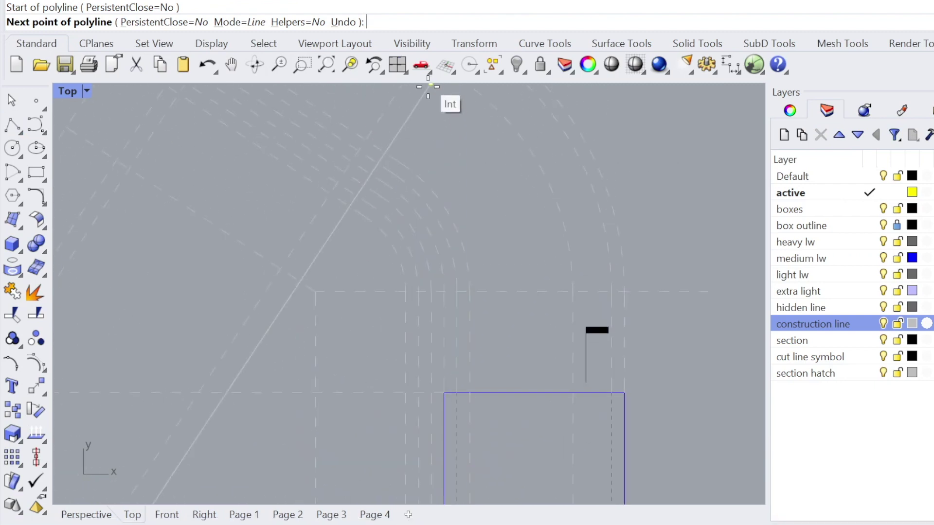
left_click(355, 195)
right_click_drag(199, 104, 295, 226)
left_click(269, 195)
right_click_drag(365, 111, 350, 223)
left_click(368, 136)
left_click(382, 144)
left_click(275, 305)
left_click(426, 405)
key("Return")
Step: Change the closed U-shaped wall outline to the section layer
scroll(535, 245, "down", 3)
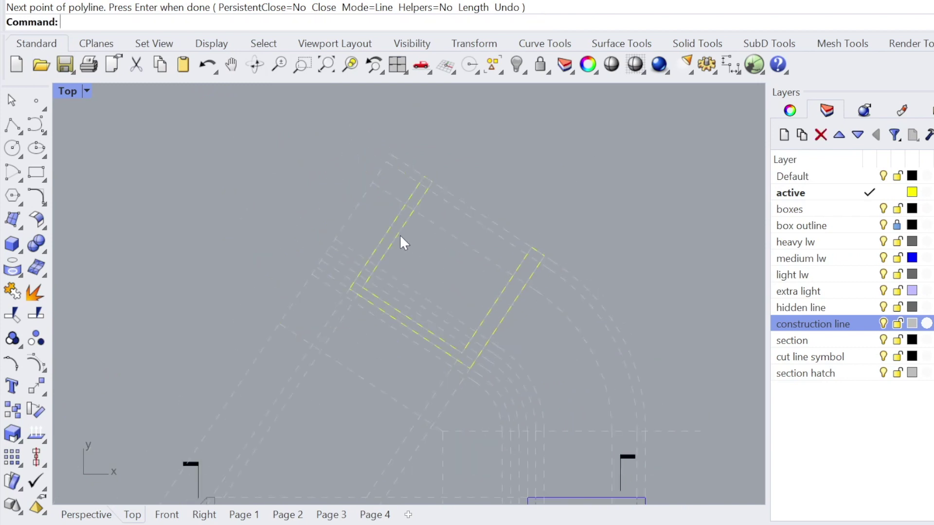
left_click(400, 237)
left_click(459, 270)
left_click(795, 342)
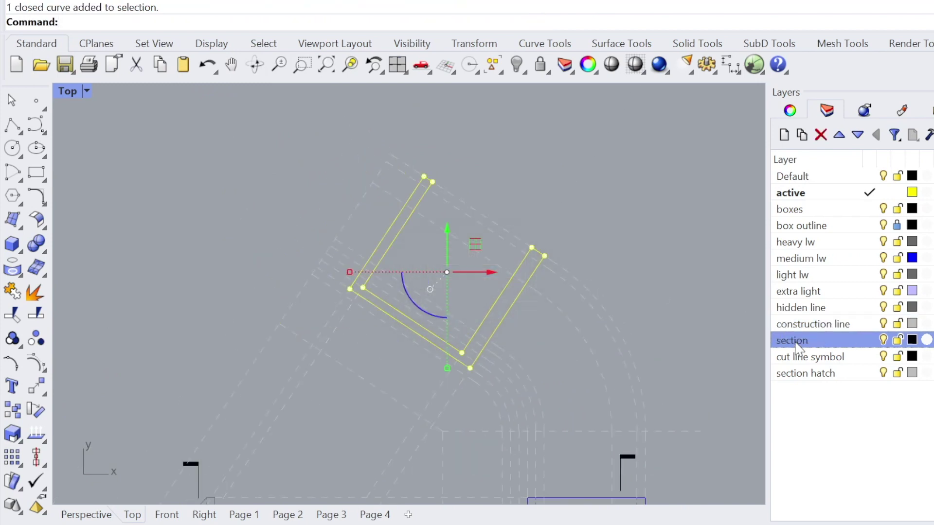
right_click(798, 346)
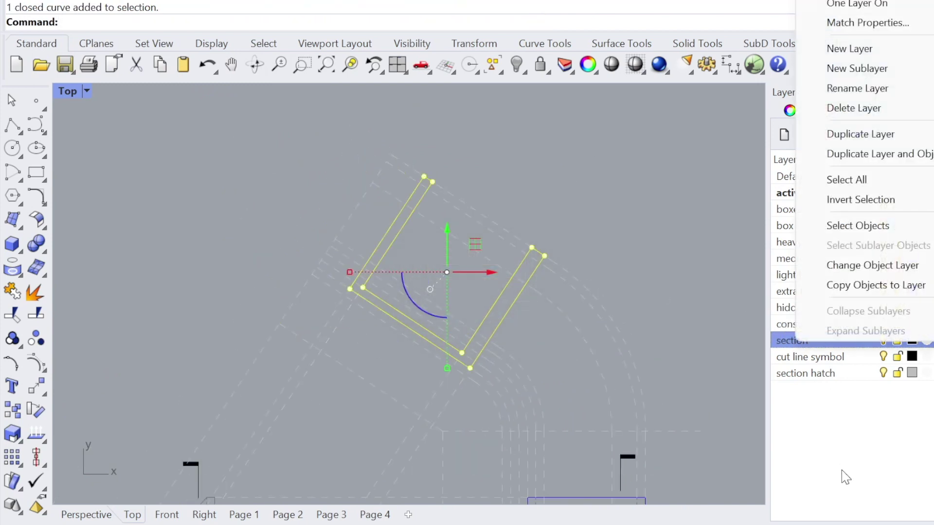
left_click(842, 267)
Step: Hatch the U-shaped wall outline and place the hatch on the section hatch layer
type("tch")
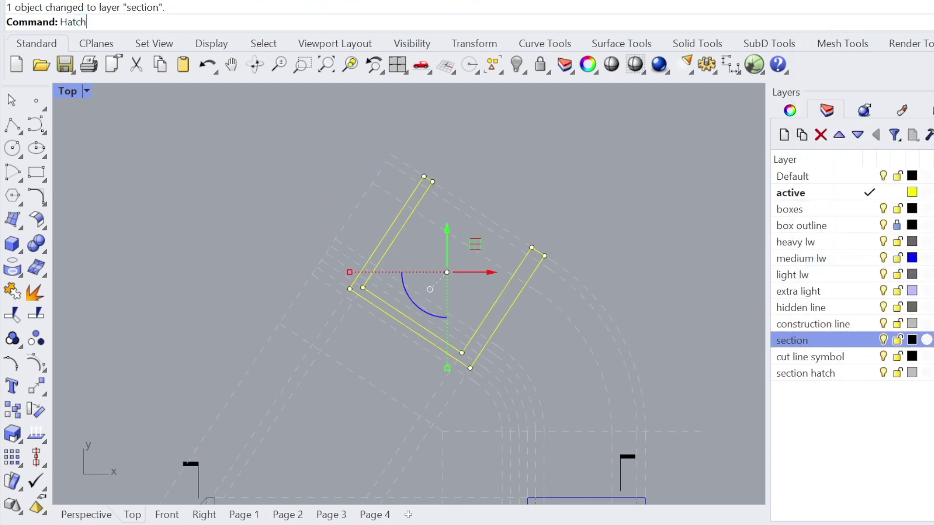
key("Return")
scroll(556, 299, "up", 3)
left_click(504, 302)
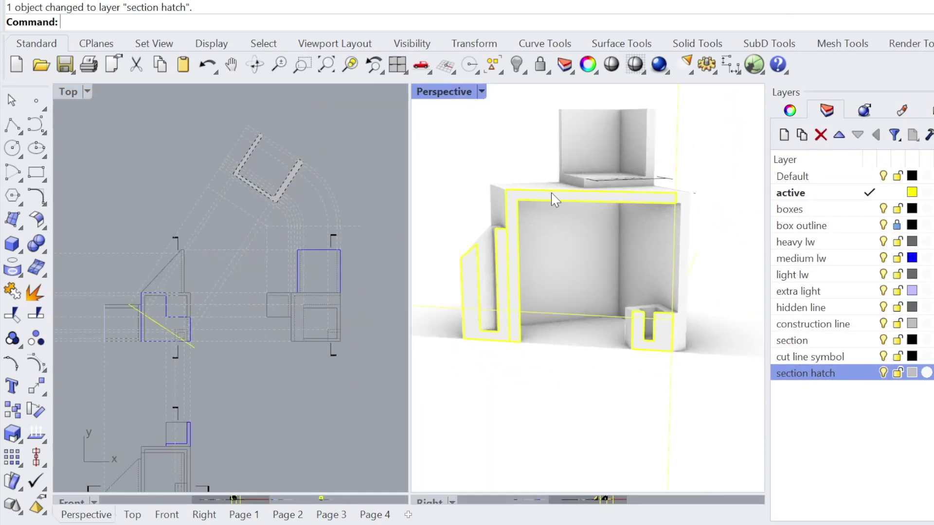
Step: Compare the cut walls of the perspective model with the diagonal cut line's crossings in the plan
scroll(673, 287, "up", 5)
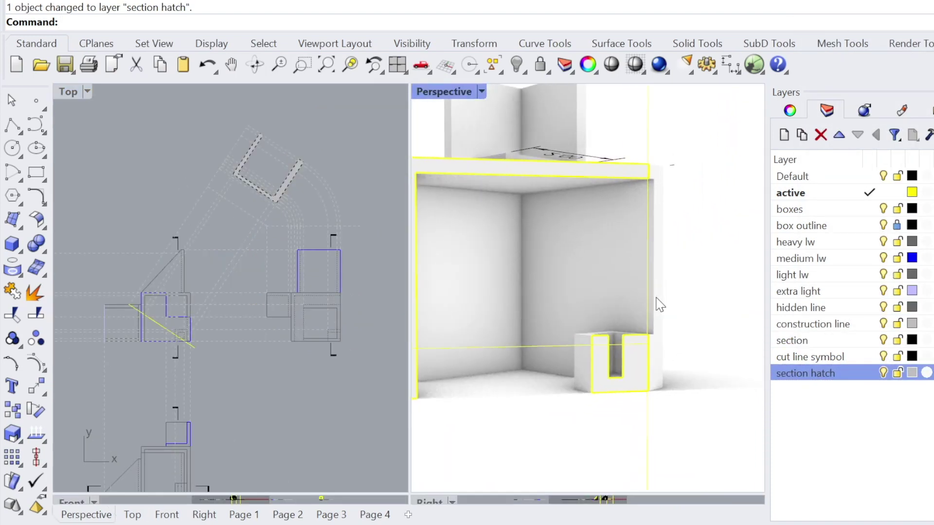
scroll(251, 292, "up", 5)
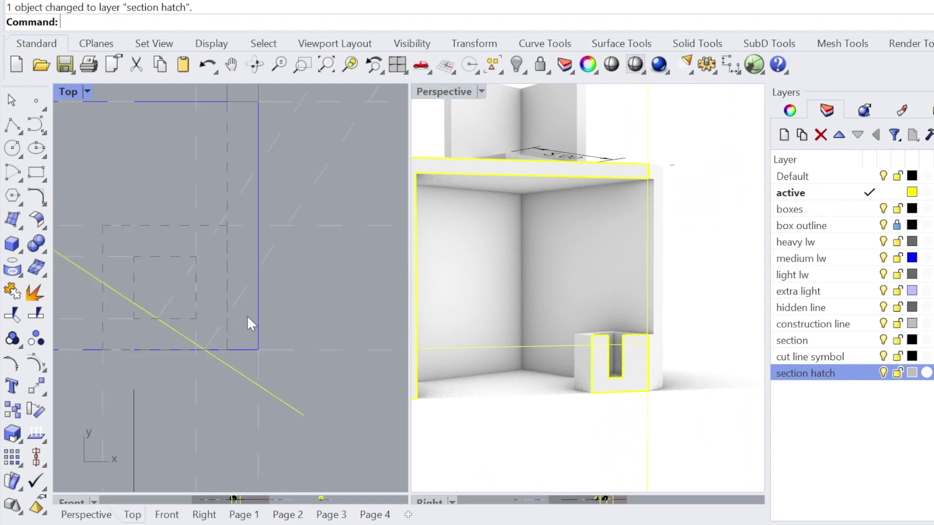
scroll(209, 333, "down", 3)
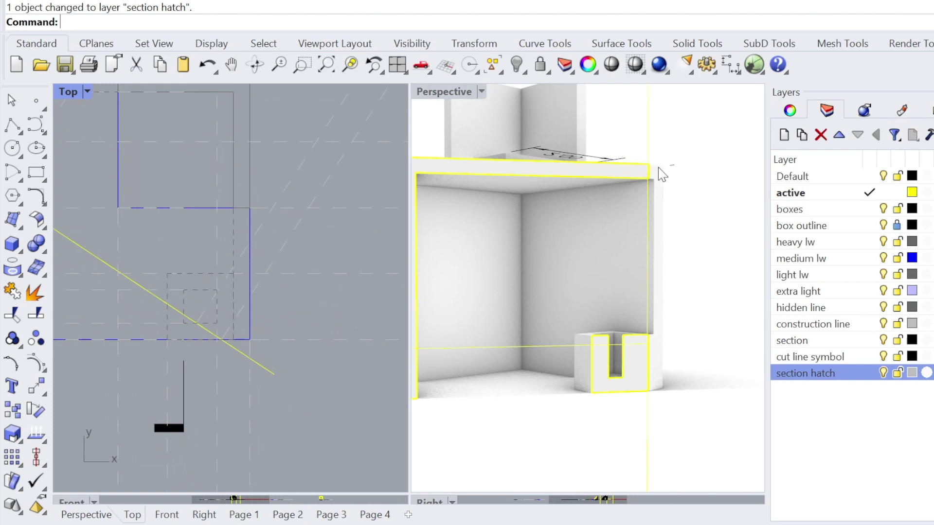
scroll(210, 323, "down", 10)
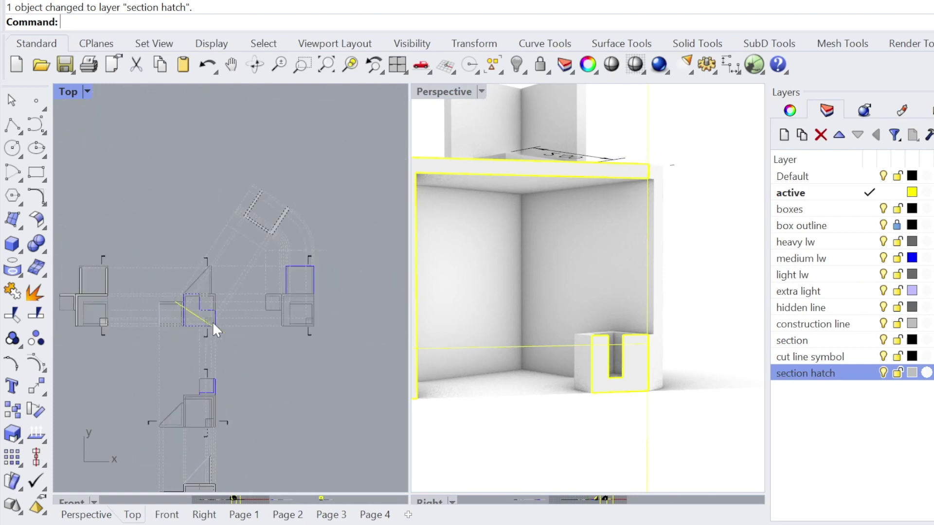
Step: Undo the hatch, layer change and closed polyline of the main box's U-shaped wall section
scroll(292, 214, "up", 13)
mouse_move(294, 214)
right_mouse_down()
mouse_move(282, 268)
mouse_move(307, 229)
right_mouse_up()
scroll(340, 170, "up", 4)
scroll(340, 169, "down", 4)
right_click_drag(328, 199, 291, 279)
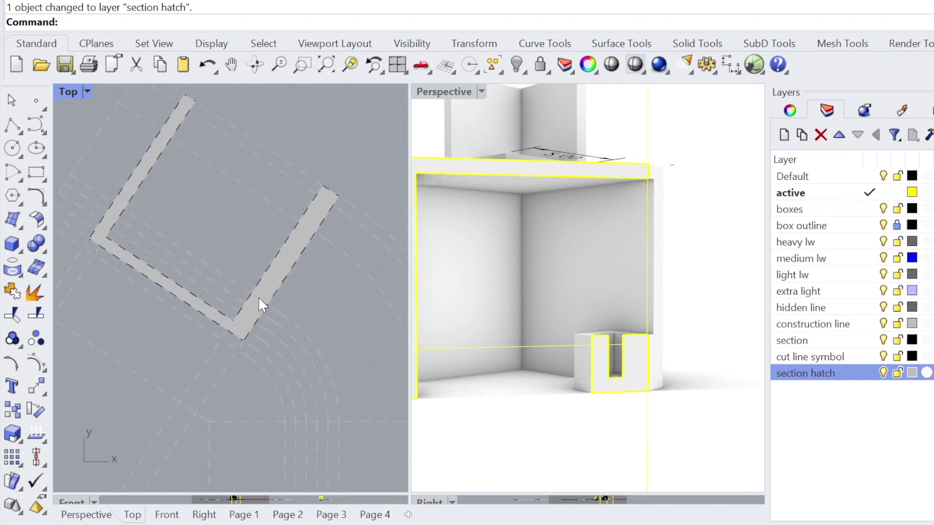
scroll(243, 329, "down", 2)
scroll(267, 283, "up", 2)
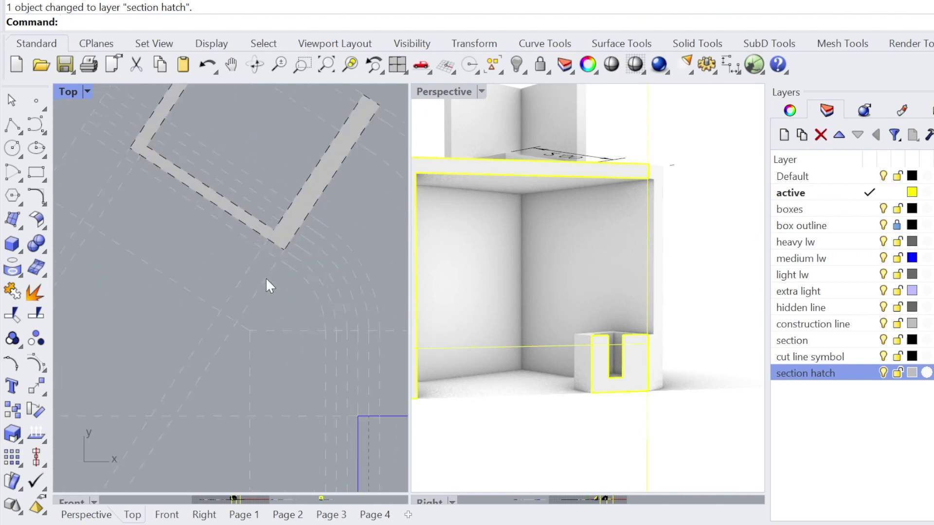
key("ctrl+z")
key("ctrl+z")
key("ctrl+z")
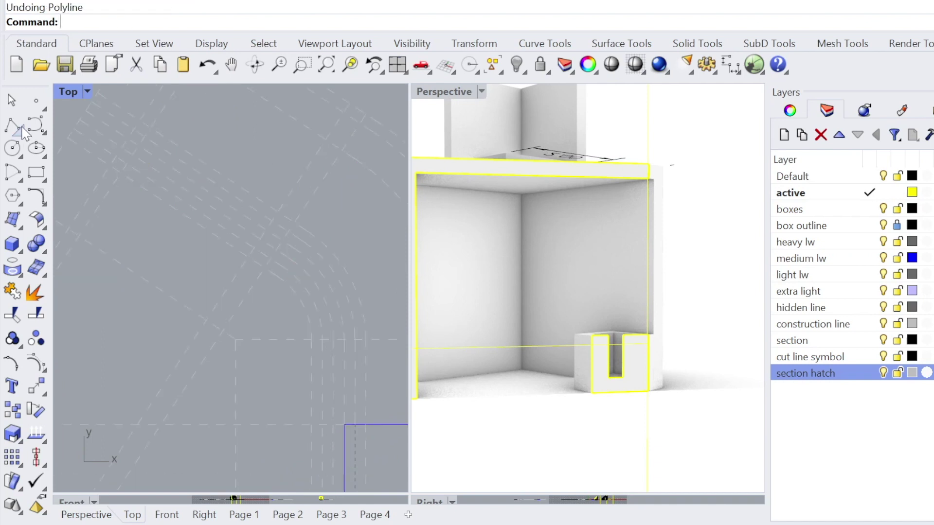
Step: Trace the main box's cut wall and roof as a closed L-shaped polyline through the projection line intersections
left_click(12, 125)
scroll(279, 287, "down", 9)
scroll(296, 357, "up", 11)
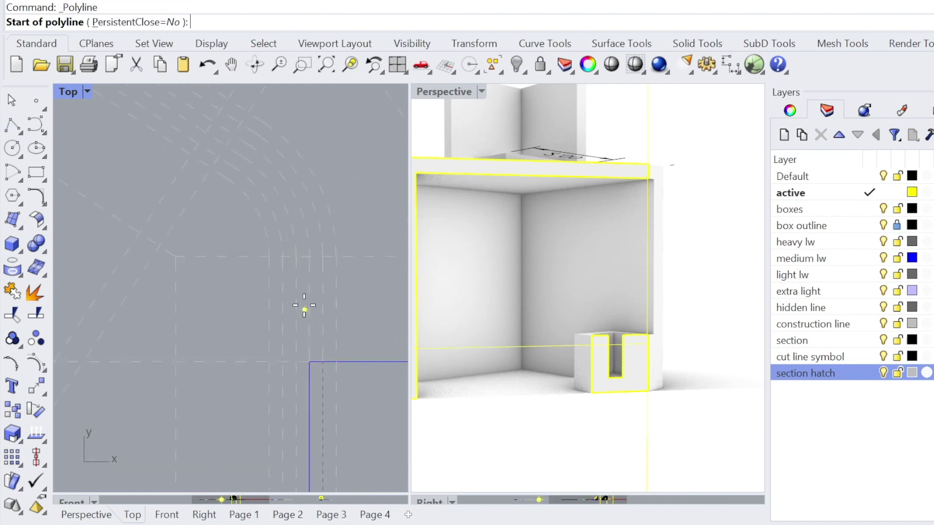
scroll(233, 166, "up", 1)
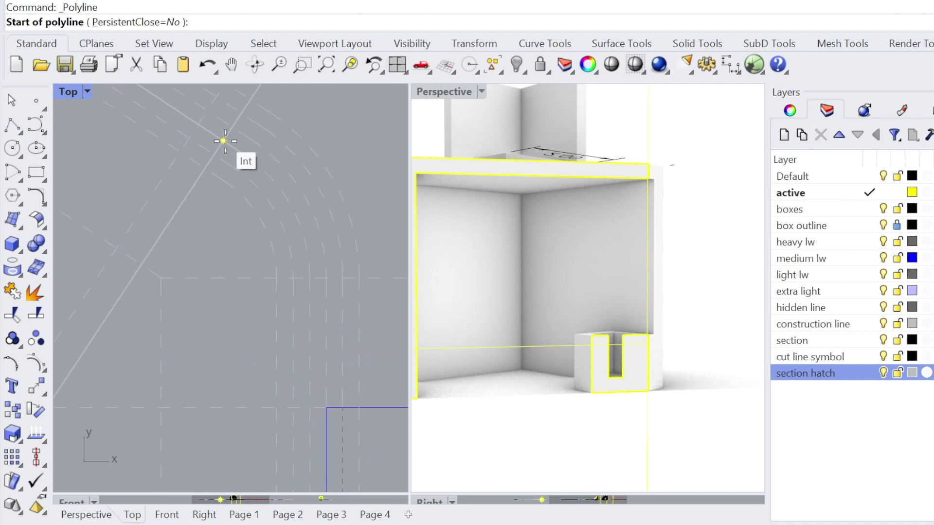
left_click(224, 141)
left_click(214, 154)
scroll(209, 175, "down", 6)
right_click_drag(193, 164, 256, 252)
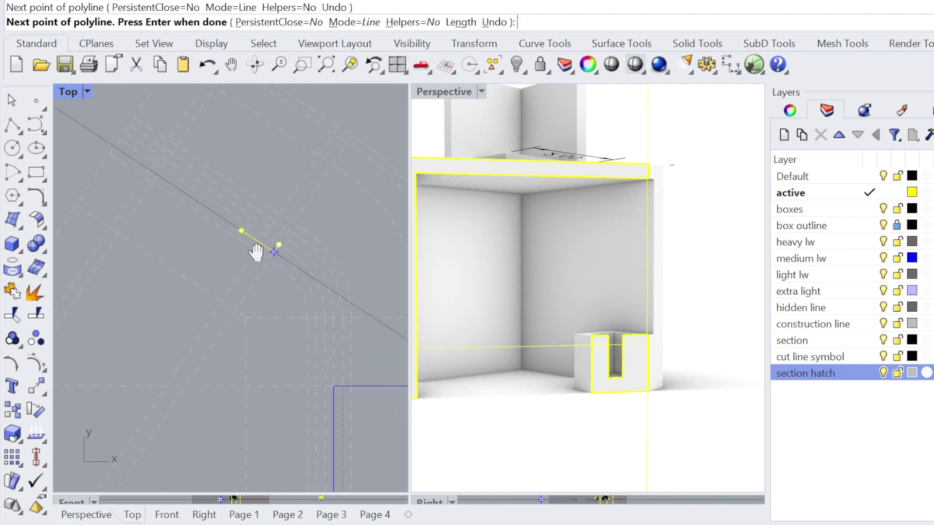
left_click(198, 244)
left_click(268, 125)
left_click(212, 242)
left_click(327, 320)
left_click(246, 282)
left_click(277, 321)
Step: Change the L-shaped outline to the section layer, then hatch it and place the hatch on the section hatch layer
right_click(789, 343)
left_click(865, 267)
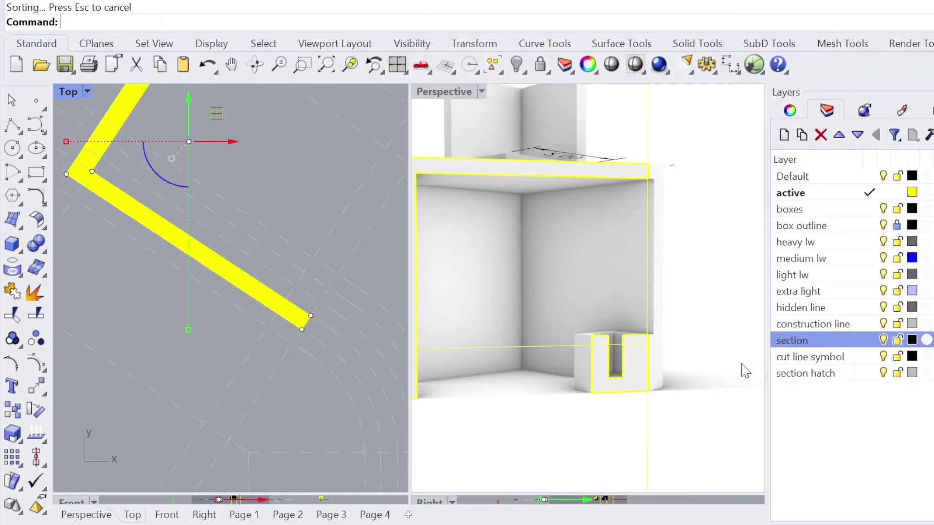
right_click(805, 373)
left_click(809, 294)
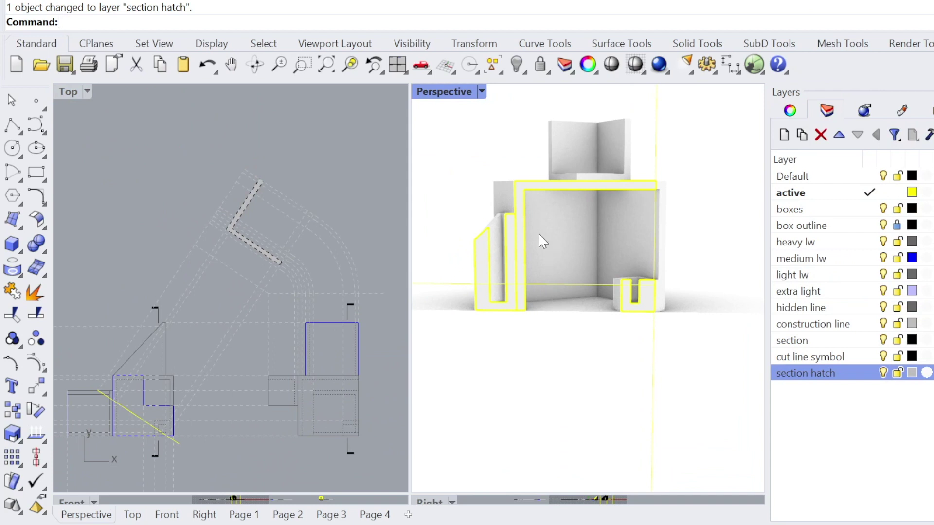
Step: Compare the small corner box's cut in the perspective model with its hidden lines in the right view and the section projection
scroll(560, 231, "up", 5)
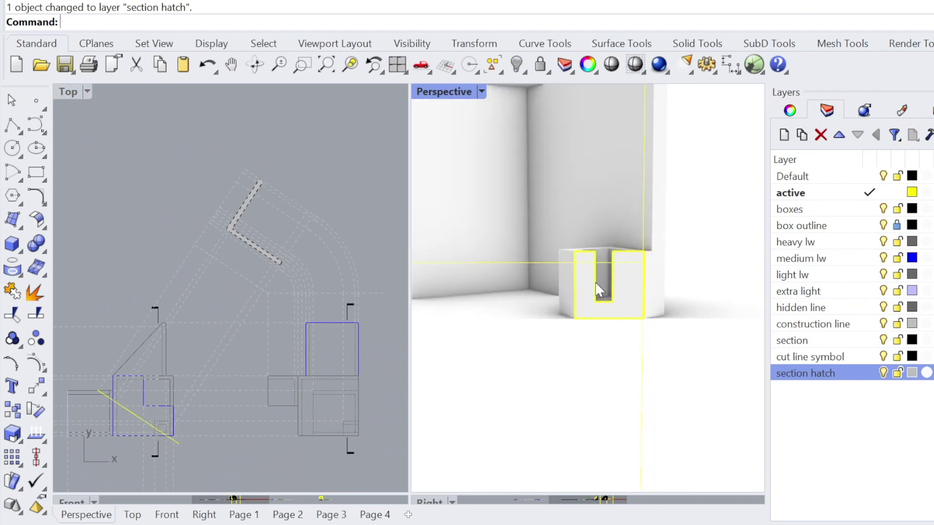
scroll(331, 219, "up", 6)
scroll(284, 243, "down", 8)
mouse_move(283, 365)
right_mouse_down()
mouse_move(282, 287)
mouse_move(342, 338)
mouse_move(308, 322)
right_mouse_up()
scroll(314, 296, "up", 6)
scroll(301, 369, "up", 4)
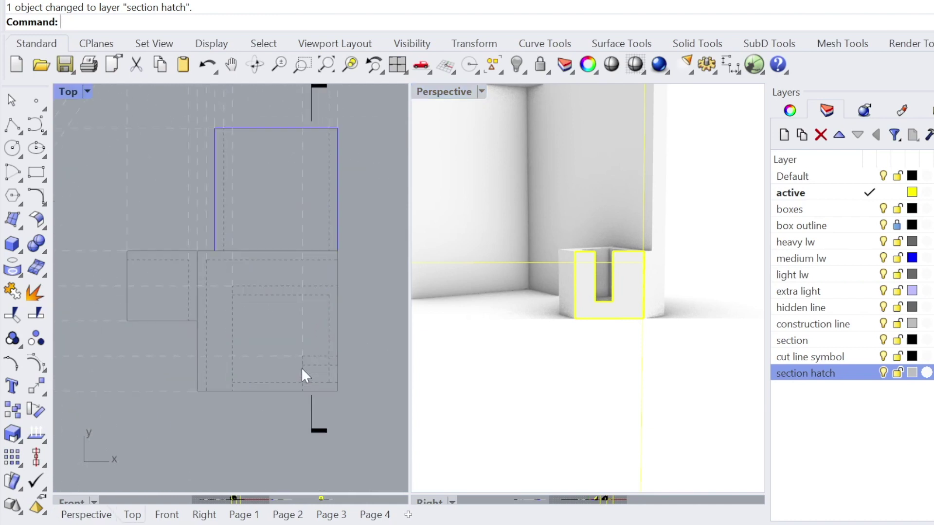
scroll(321, 366, "up", 2)
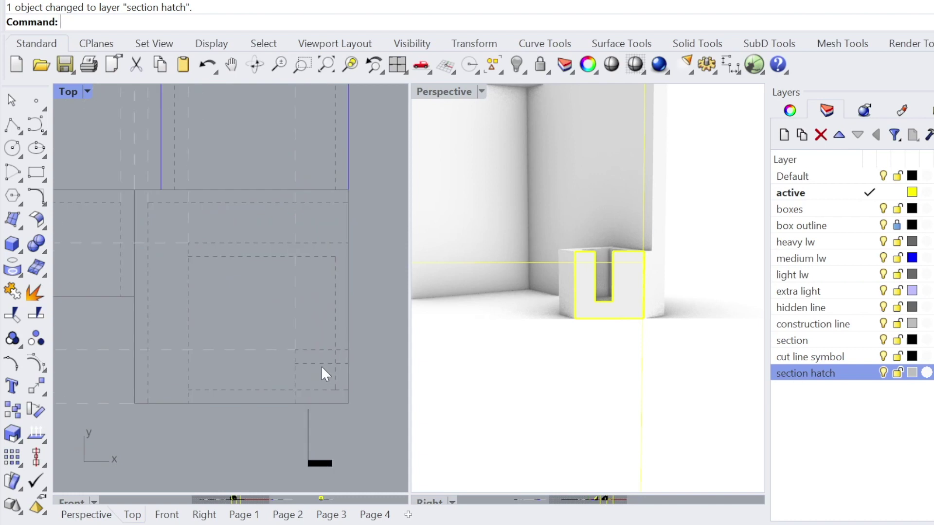
scroll(335, 348, "down", 3)
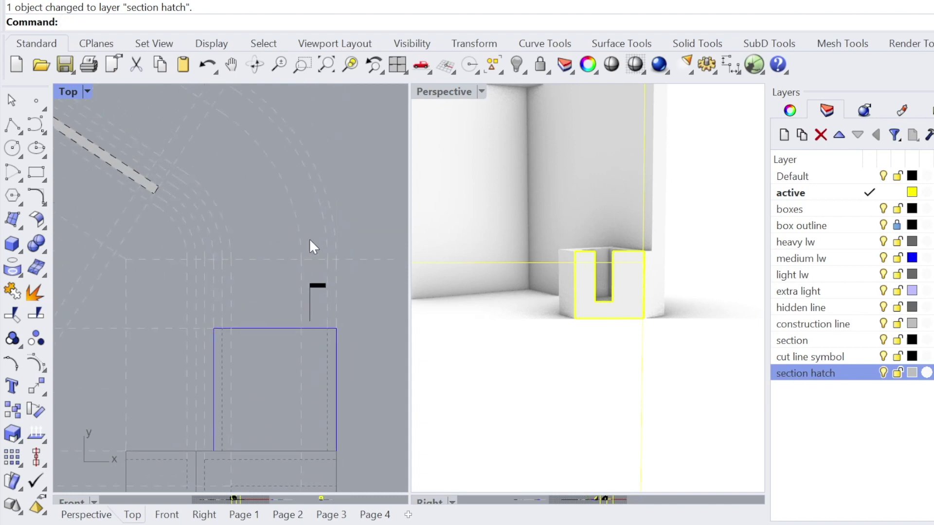
right_click_drag(238, 122, 286, 237)
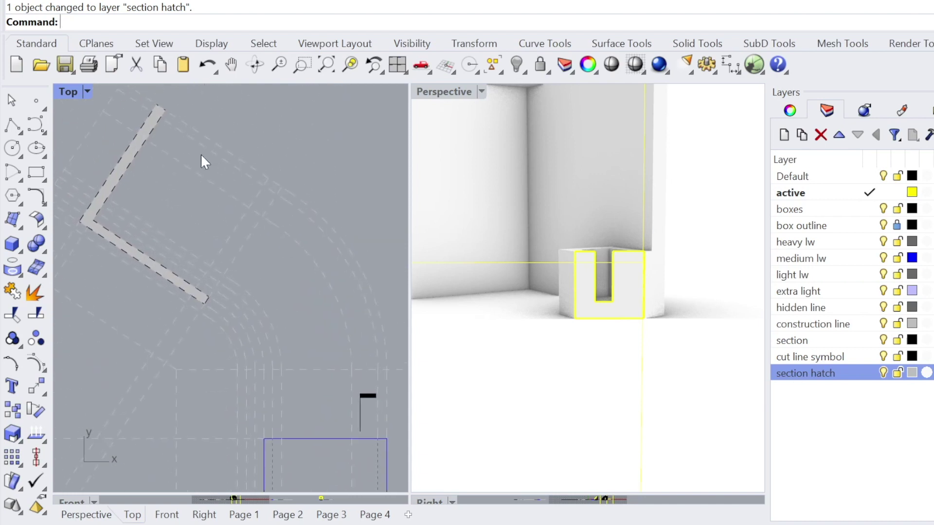
scroll(249, 181, "down", 2)
right_click_drag(323, 317, 295, 335)
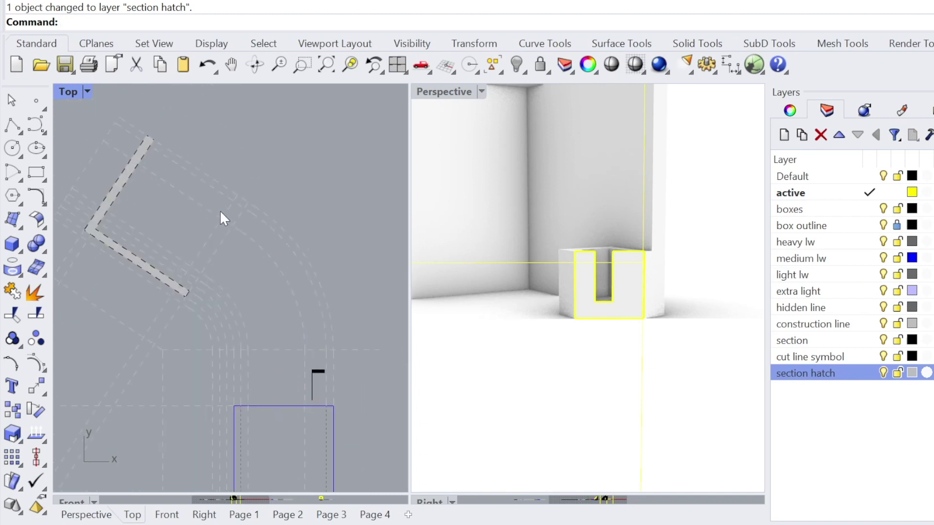
scroll(204, 217, "up", 2)
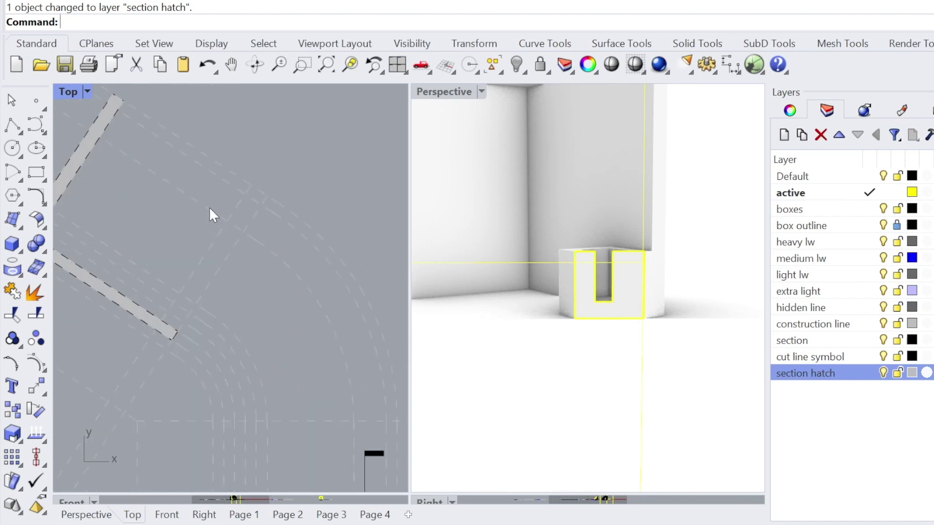
scroll(227, 235, "down", 2)
right_click_drag(211, 299, 211, 174)
right_click_drag(352, 182, 352, 198)
right_click_drag(236, 252, 354, 224)
Step: Copy the oblique projection line to the cut line's crossings with the small corner box's inner and outer left walls
double_click(75, 92)
right_click_drag(298, 279, 332, 235)
scroll(270, 391, "up", 10)
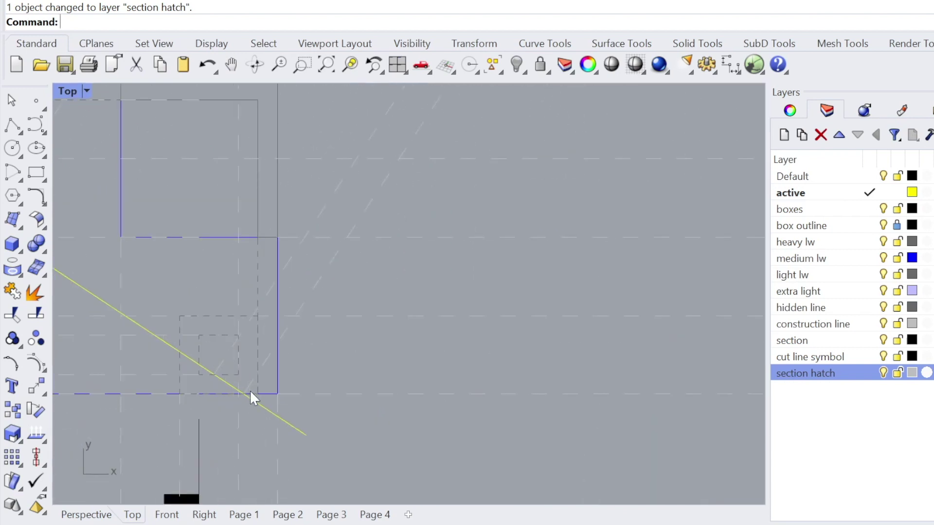
scroll(243, 394, "up", 2)
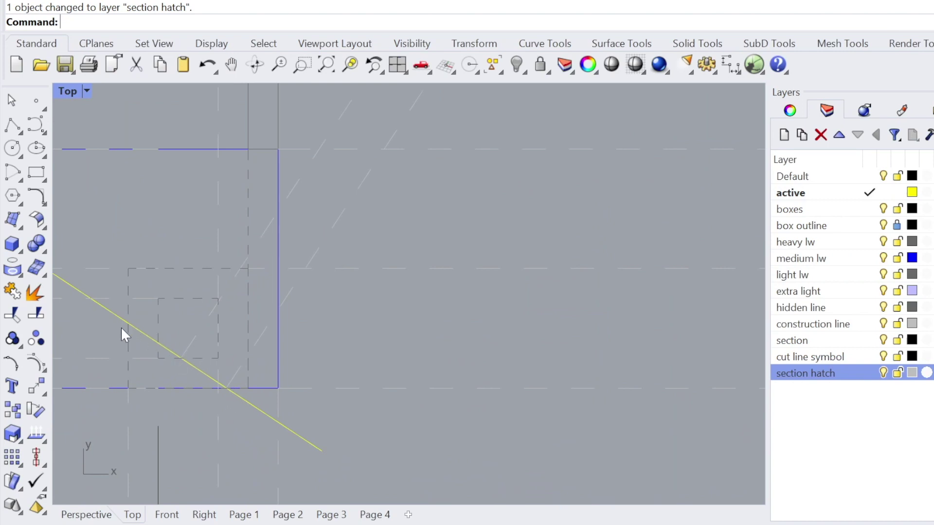
left_click(197, 335)
type("copy")
key("Return")
left_click(182, 357)
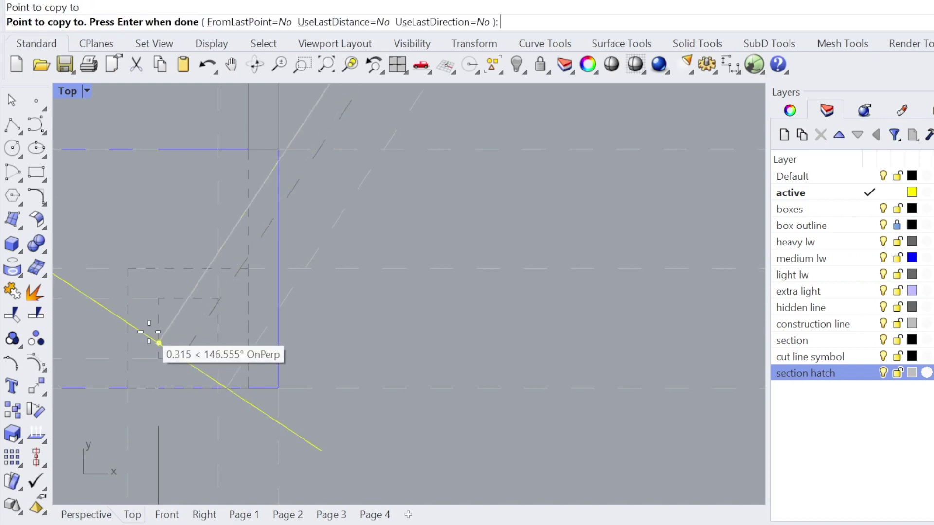
left_click(128, 322)
scroll(185, 327, "down", 10)
key("Return")
Step: Trace the small corner box's U-shaped cut as a closed polyline through the projection line intersections
right_click_drag(204, 127, 401, 197)
scroll(401, 197, "up", 4)
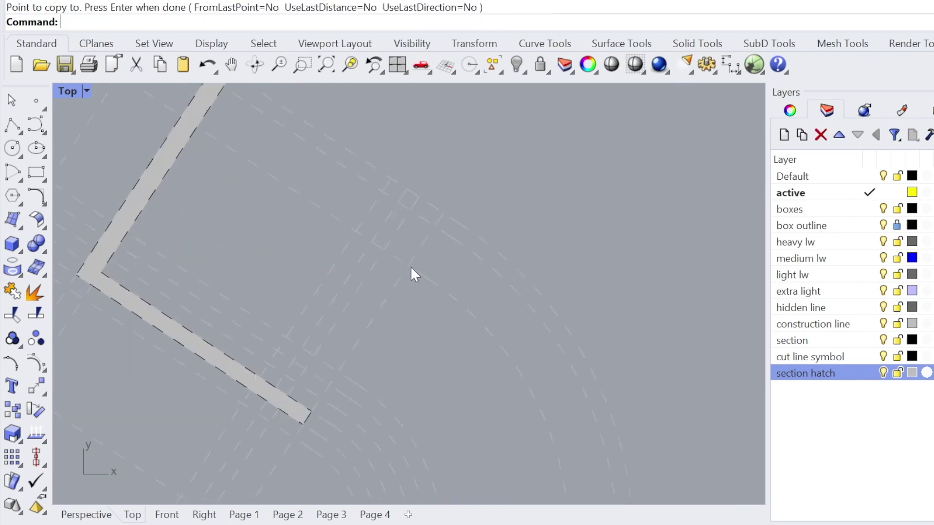
scroll(411, 275, "up", 2)
left_click(13, 124)
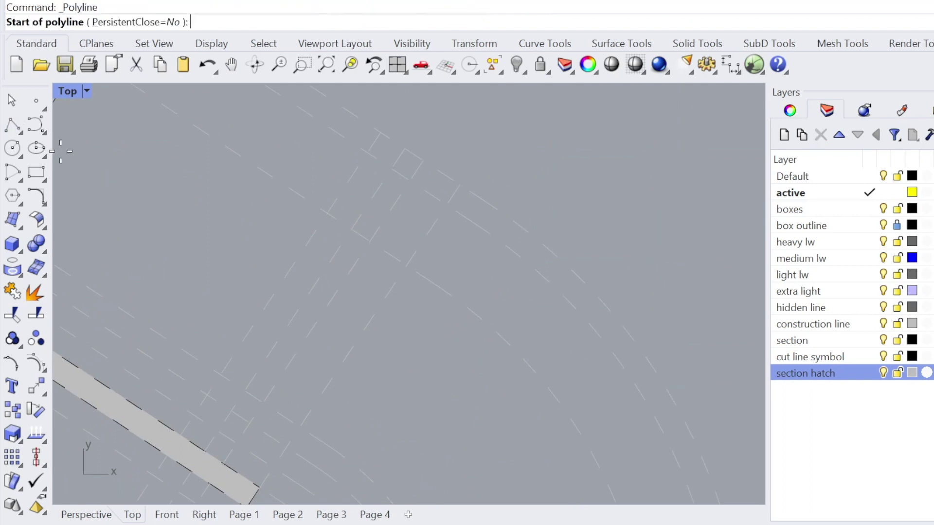
left_click(370, 241)
left_click(407, 265)
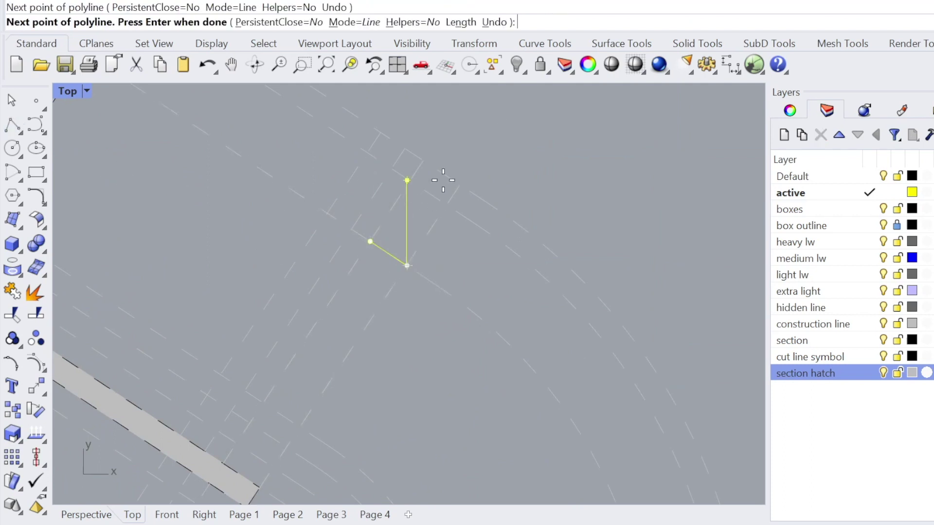
left_click(459, 185)
left_click(381, 132)
left_click(327, 213)
left_click(351, 229)
left_click(392, 169)
left_click(409, 181)
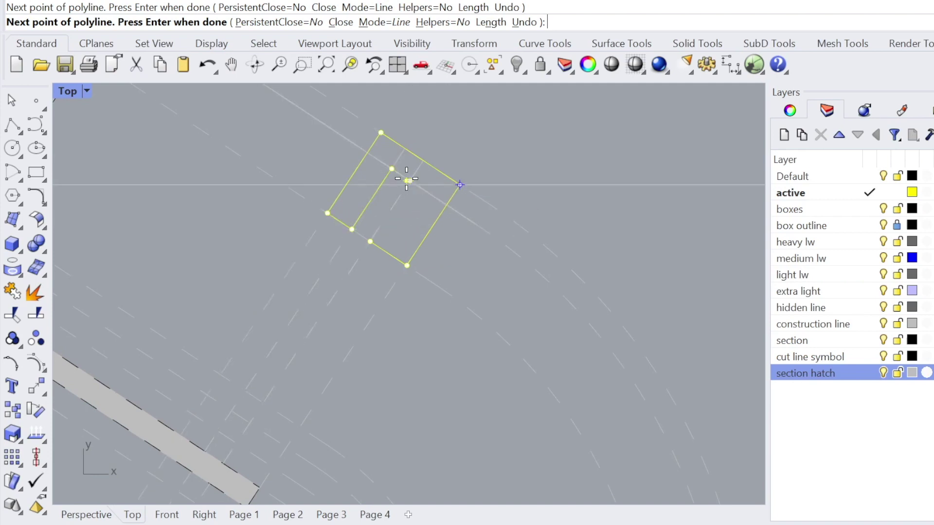
left_click(370, 242)
Step: Change the small box's closed U-shaped outline to the section layer
scroll(392, 220, "down", 3)
left_click(395, 217)
left_click(447, 256)
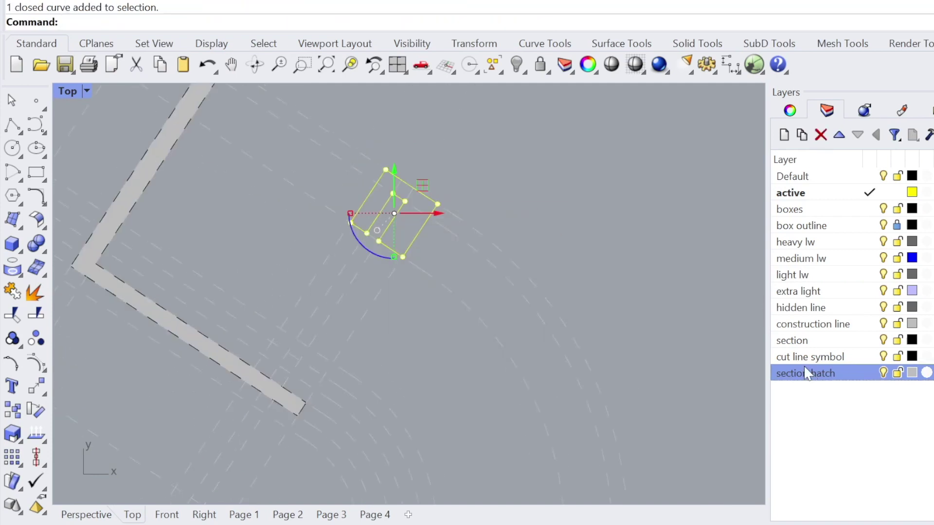
right_click(793, 341)
left_click(467, 281)
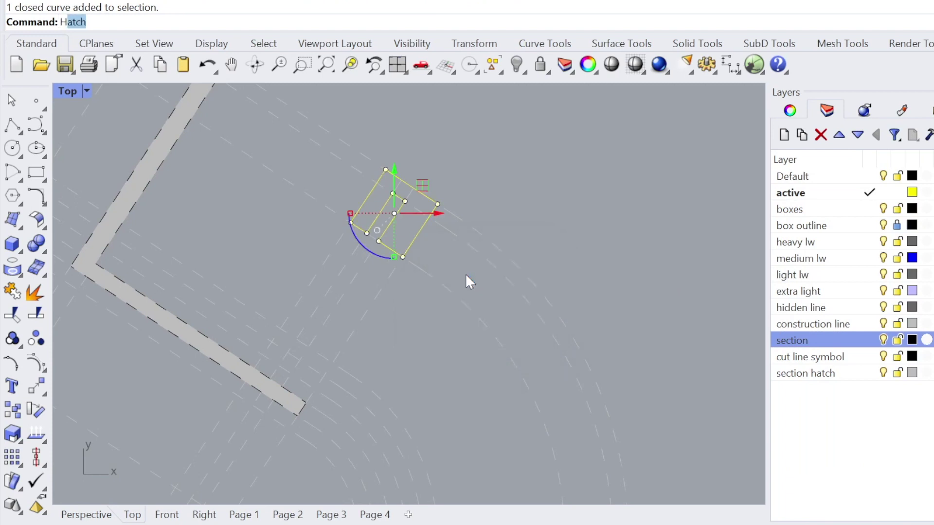
Step: Hatch the small box's U-shaped outline and place the hatch on the section hatch layer
key("Return")
scroll(411, 235, "up", 3)
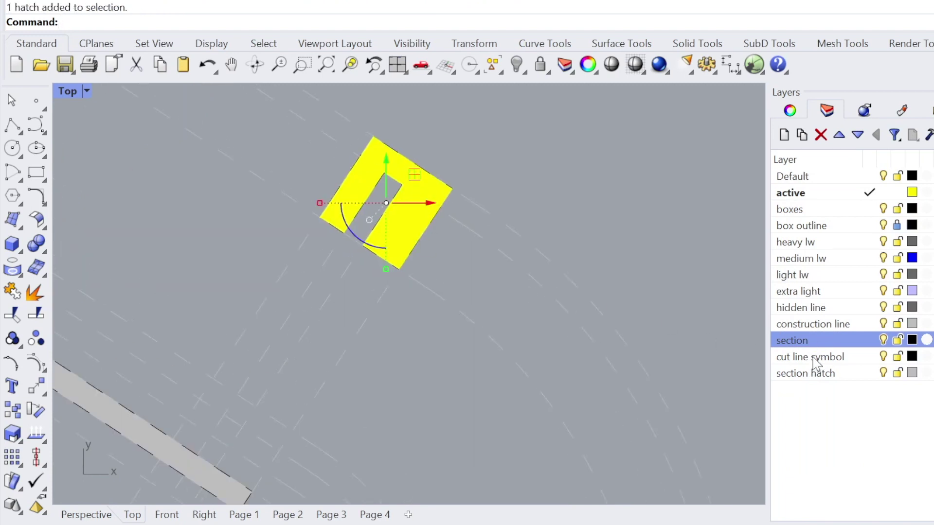
right_click(804, 375)
left_click(847, 297)
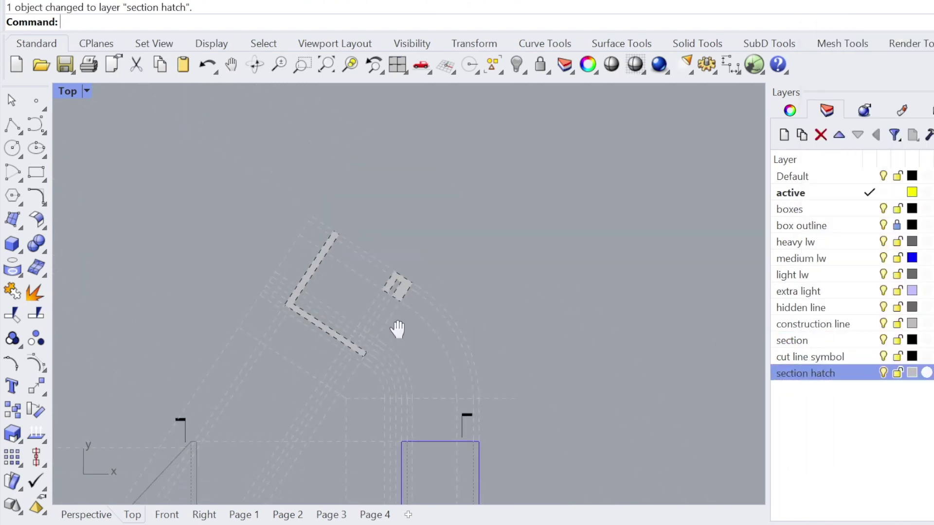
Step: Compare the hatched section pieces with the perspective model to identify the remaining cut walls of the attached side box
right_click_drag(398, 330, 416, 284)
scroll(416, 285, "up", 6)
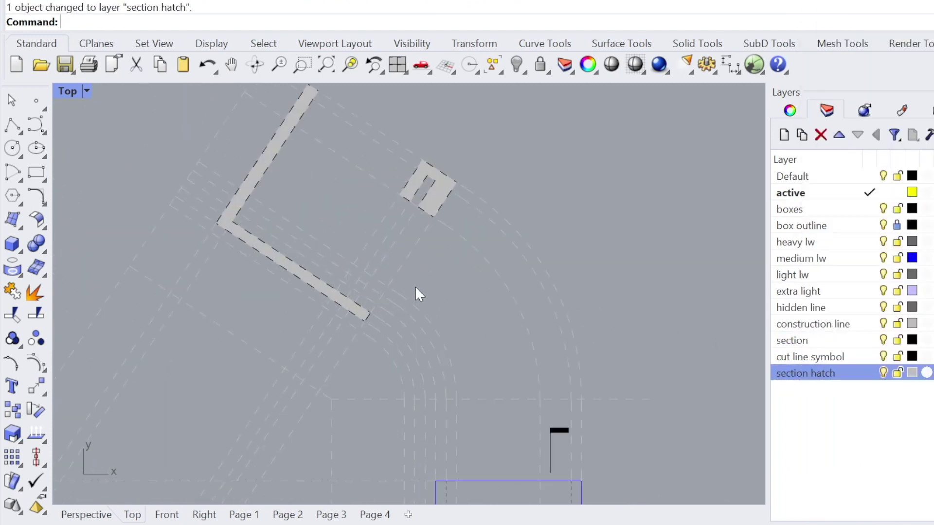
scroll(427, 236, "down", 8)
right_click_drag(383, 365, 402, 255)
double_click(70, 91)
scroll(567, 246, "up", 5)
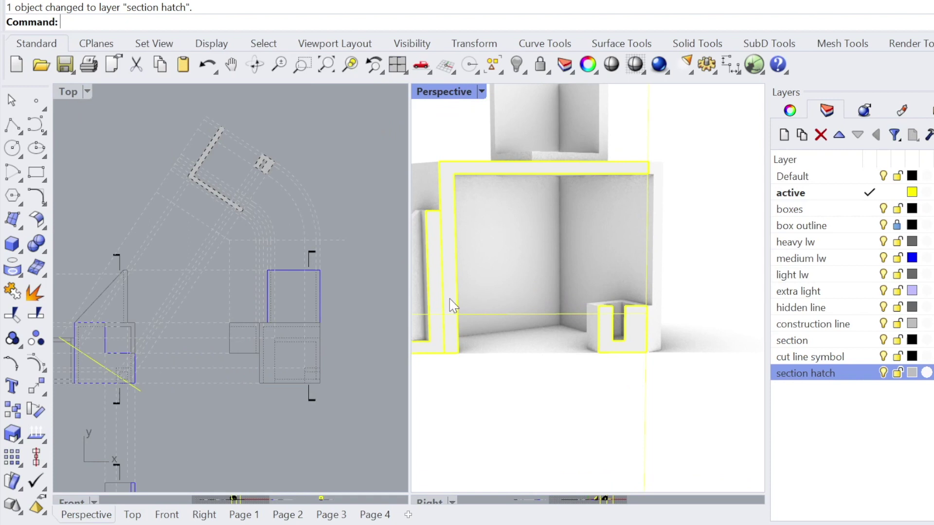
right_click_drag(541, 288, 657, 280, "shift")
right_click_drag(591, 288, 472, 292, "shift")
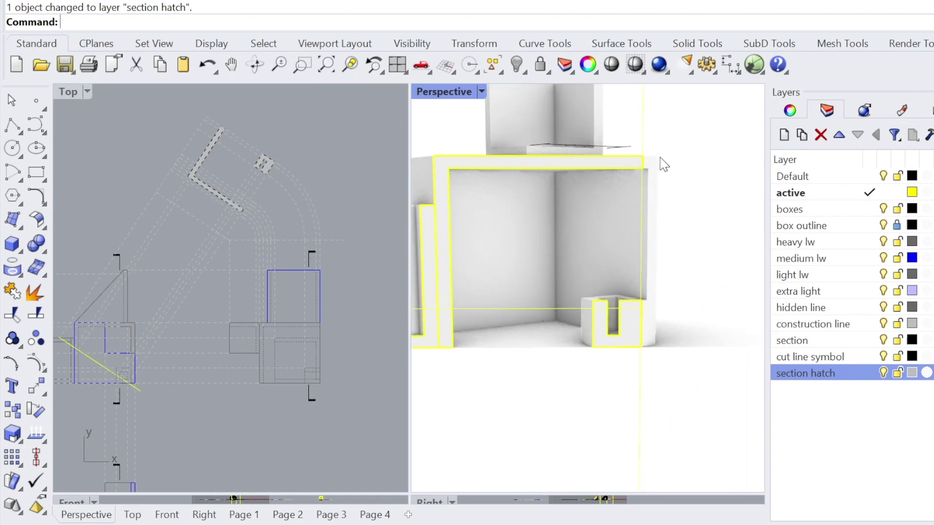
mouse_move(662, 268)
right_mouse_down()
mouse_move(648, 263)
mouse_move(706, 259)
mouse_move(673, 282)
right_mouse_up()
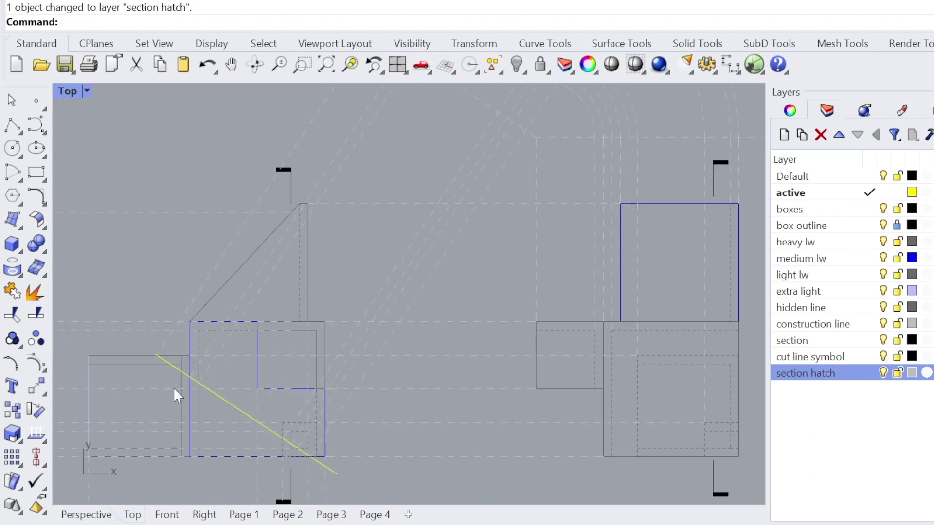
Step: Copy the oblique projection line from the main box's left edge to the cut line's crossings with the side box walls
scroll(195, 325, "up", 5)
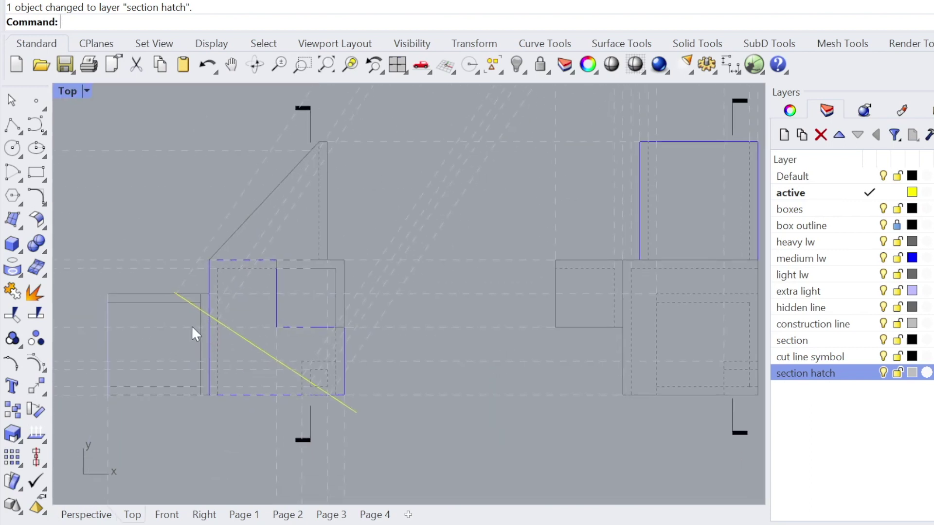
scroll(235, 293, "down", 3)
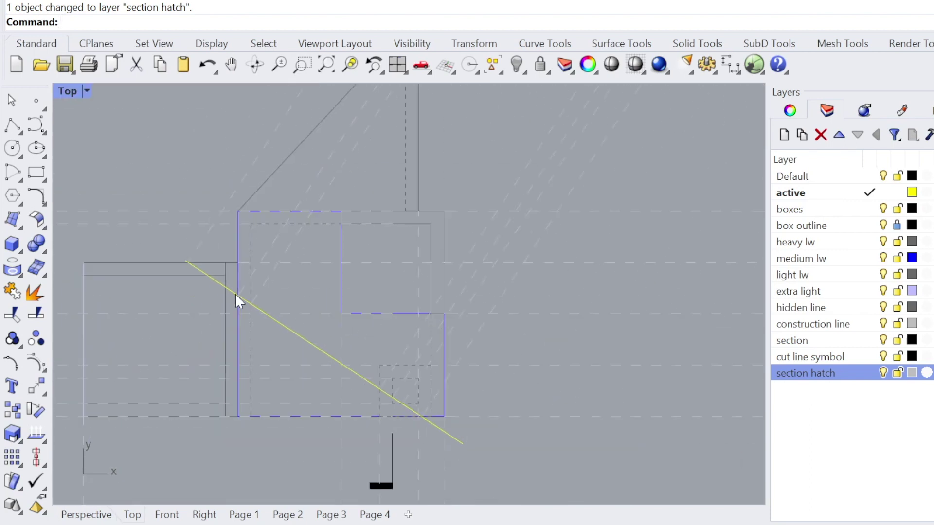
scroll(240, 298, "up", 3)
left_click(296, 210)
type("Copy")
key("Return")
left_click(242, 294)
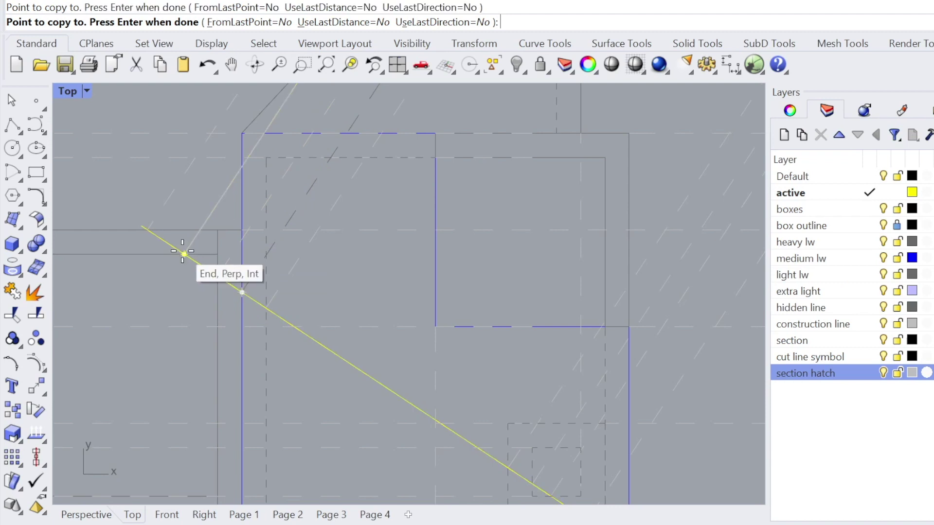
scroll(200, 282, "down", 3)
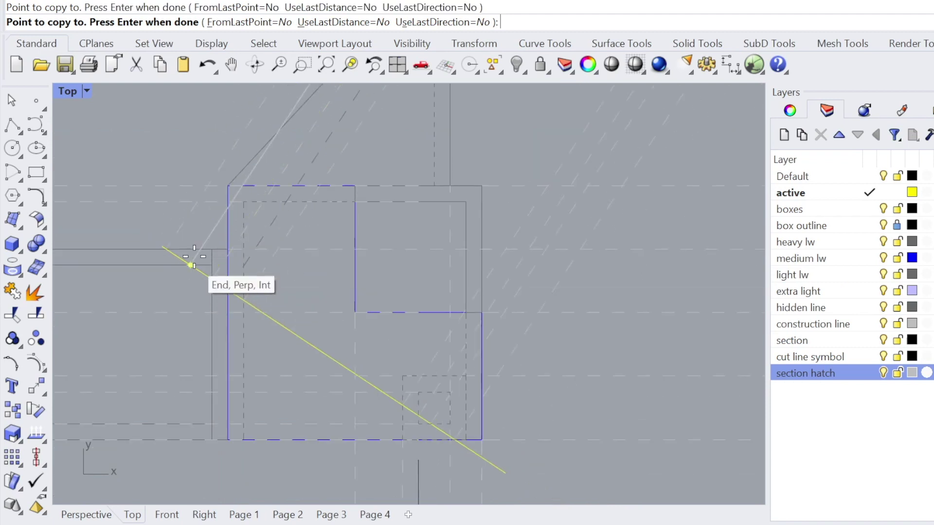
key("Return")
scroll(178, 251, "down", 8)
right_click_drag(294, 206, 302, 297)
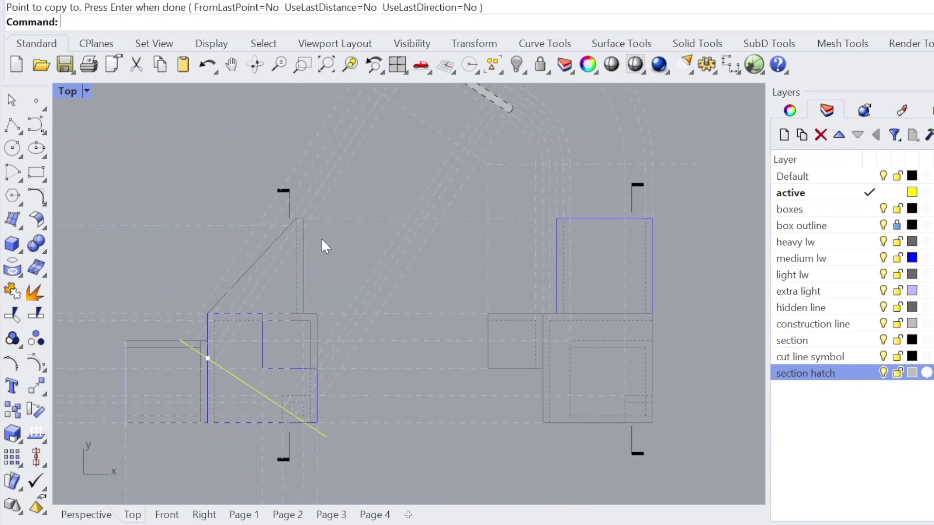
Step: Examine the attached side box in the top view, right view and perspective model to identify its cut walls
right_click_drag(318, 357, 318, 284)
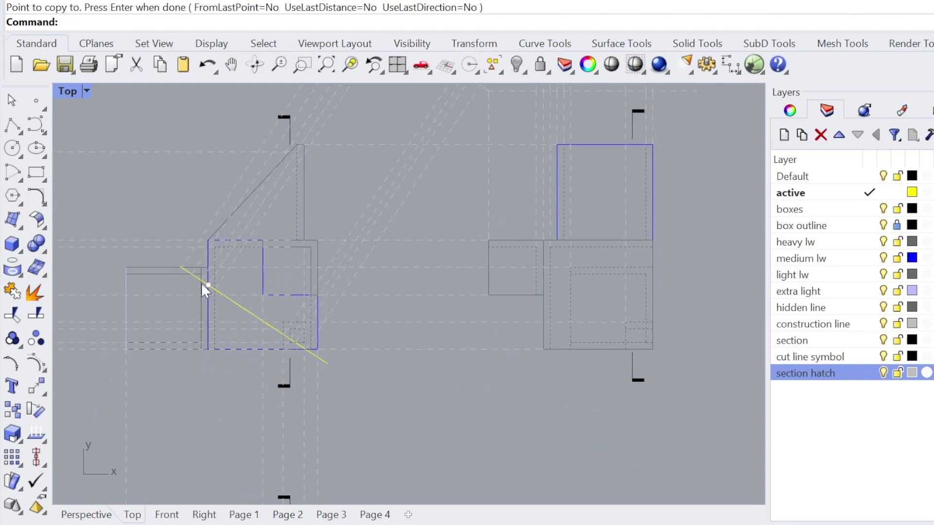
scroll(589, 322, "up", 2)
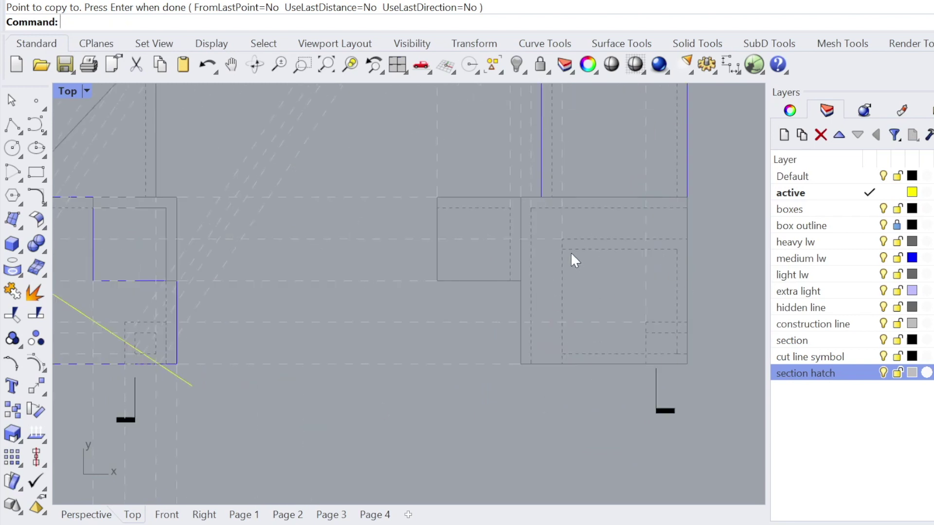
scroll(573, 287, "down", 2)
scroll(372, 255, "down", 3)
right_click_drag(361, 231, 354, 345)
scroll(375, 211, "up", 4)
scroll(422, 127, "down", 4)
scroll(491, 319, "up", 4)
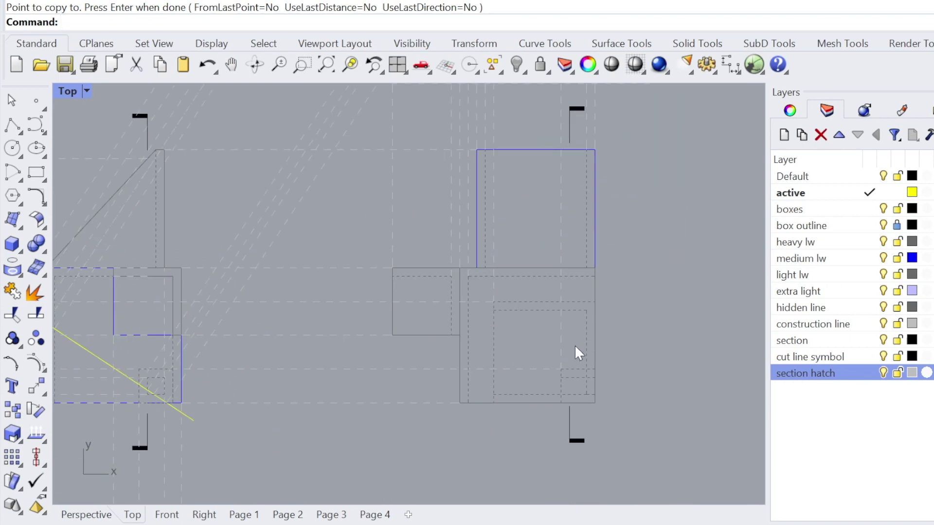
scroll(588, 337, "down", 3)
scroll(438, 231, "up", 6)
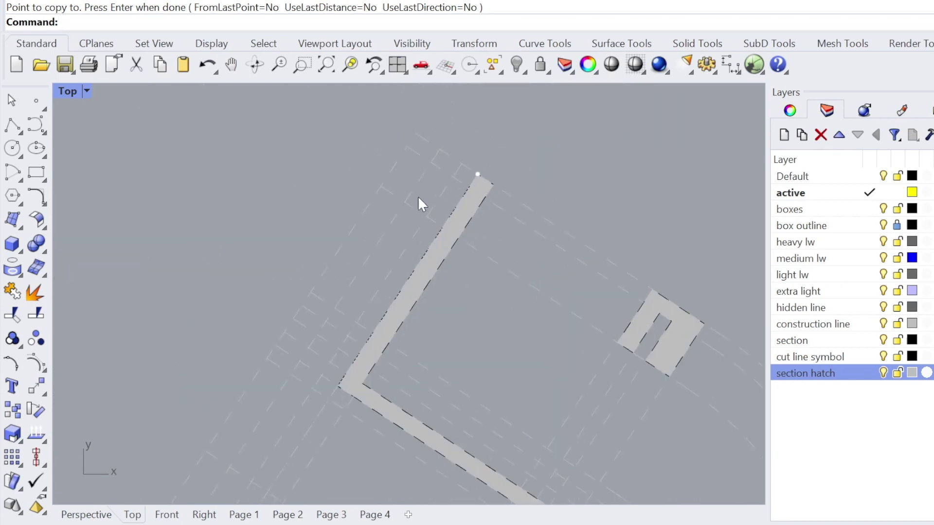
double_click(65, 91)
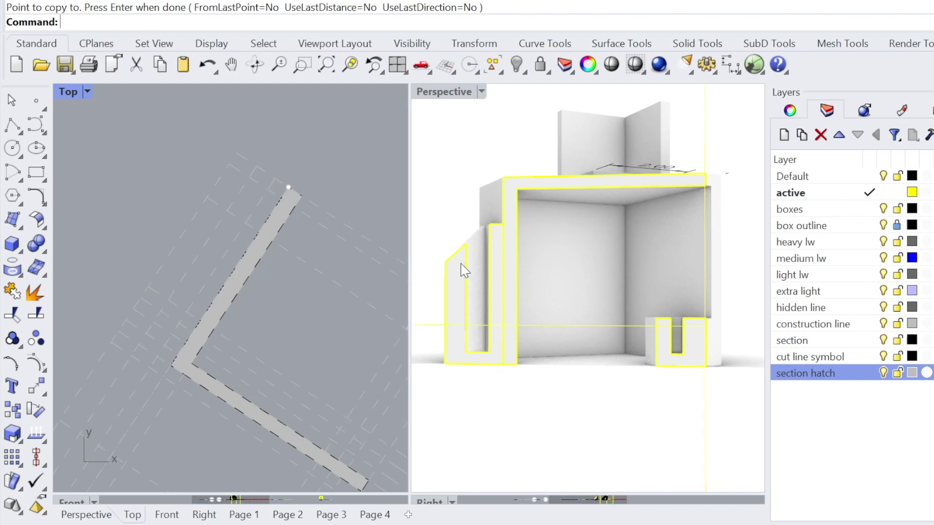
mouse_move(448, 287)
right_mouse_down()
mouse_move(490, 272)
mouse_move(457, 282)
right_mouse_up()
scroll(379, 280, "down", 6)
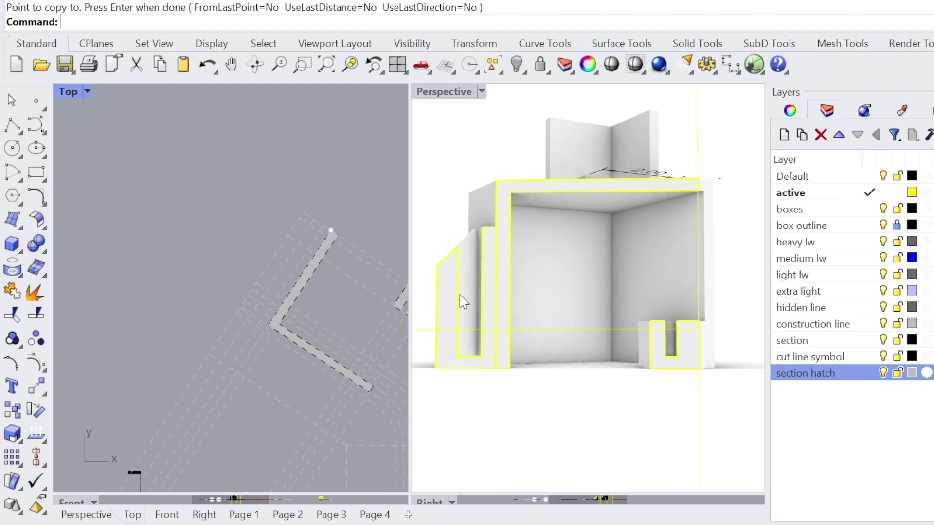
Step: Undo the last polyline and recheck the side box's wall positions in the right view
double_click(77, 91)
scroll(385, 286, "down", 3)
mouse_move(408, 389)
right_mouse_down()
mouse_move(434, 186)
mouse_move(413, 389)
right_mouse_up()
key("ctrl+z")
scroll(414, 384, "up", 2)
right_click_drag(428, 340, 426, 331)
scroll(433, 299, "up", 4)
scroll(433, 298, "down", 6)
right_click_drag(504, 379, 405, 193)
scroll(474, 380, "up", 6)
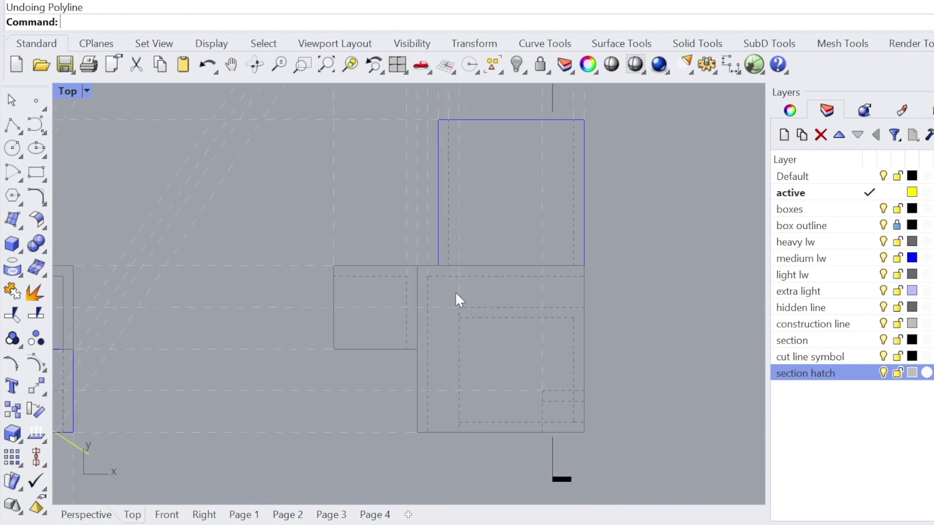
right_click_drag(465, 199, 465, 346)
right_click_drag(465, 153, 484, 269)
Step: Outline the side box's cut walls beside the main box in the oblique section with a U-shaped polyline
left_click(343, 142)
right_click_drag(282, 137, 357, 289)
scroll(331, 220, "up", 6)
right_click(338, 257)
left_click(323, 249)
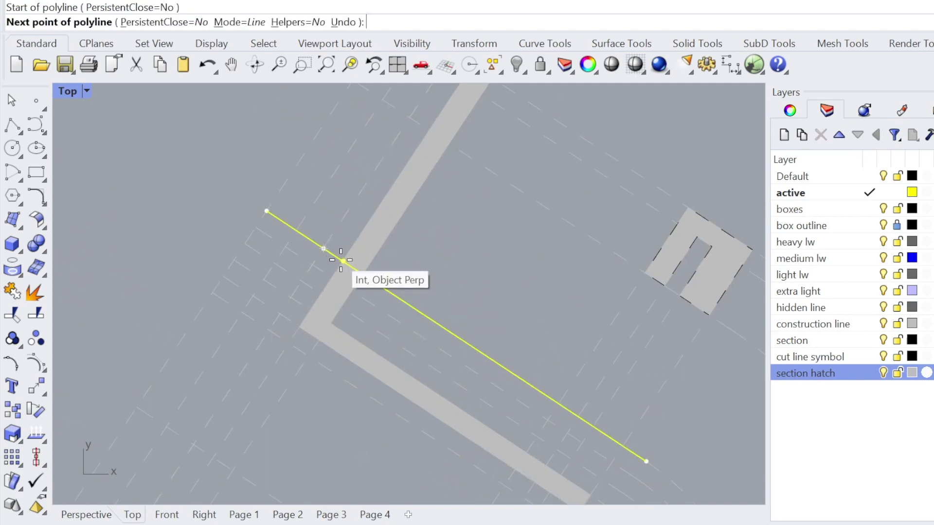
left_click(342, 262)
scroll(344, 258, "down", 4)
scroll(403, 194, "up", 2)
left_click(425, 170)
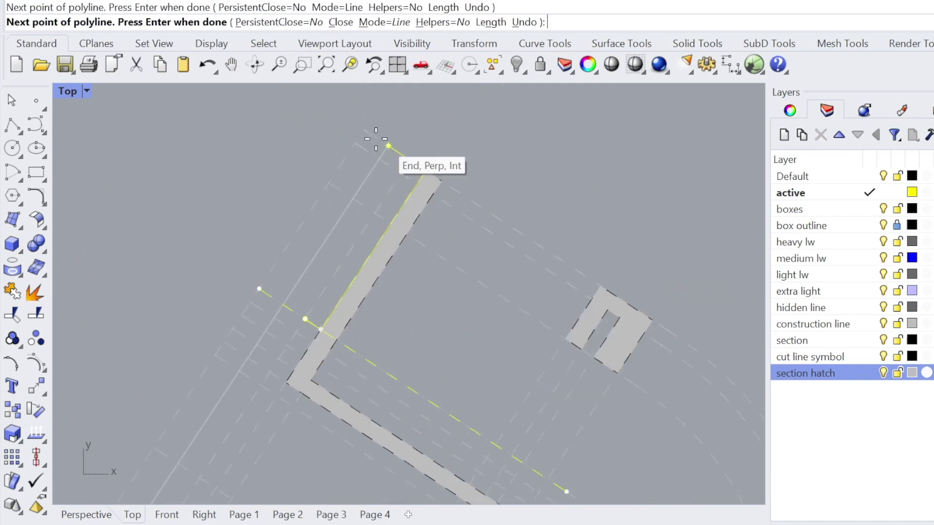
left_click(260, 289)
left_click(283, 305)
left_click(379, 158)
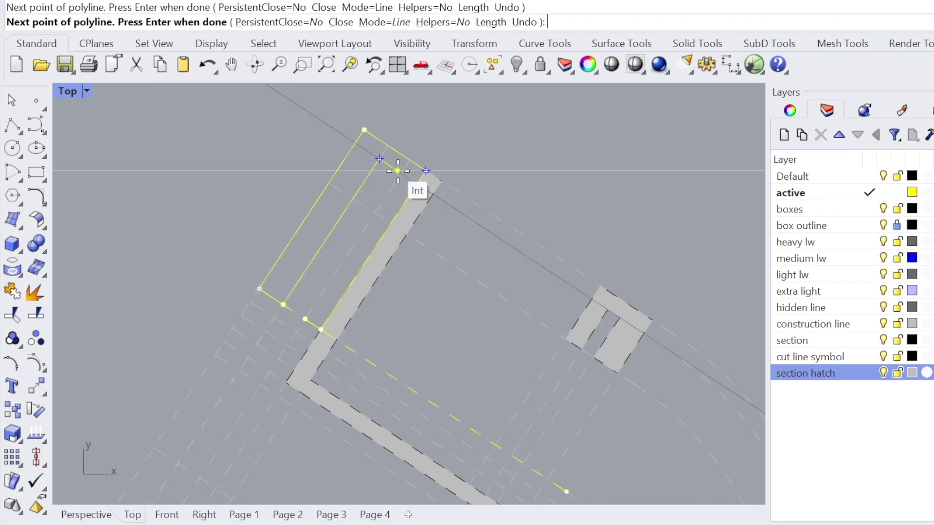
left_click(401, 173)
left_click(311, 314)
Step: Hatch the side box's U-shaped outline and place the hatch on the section hatch layer
key("Return")
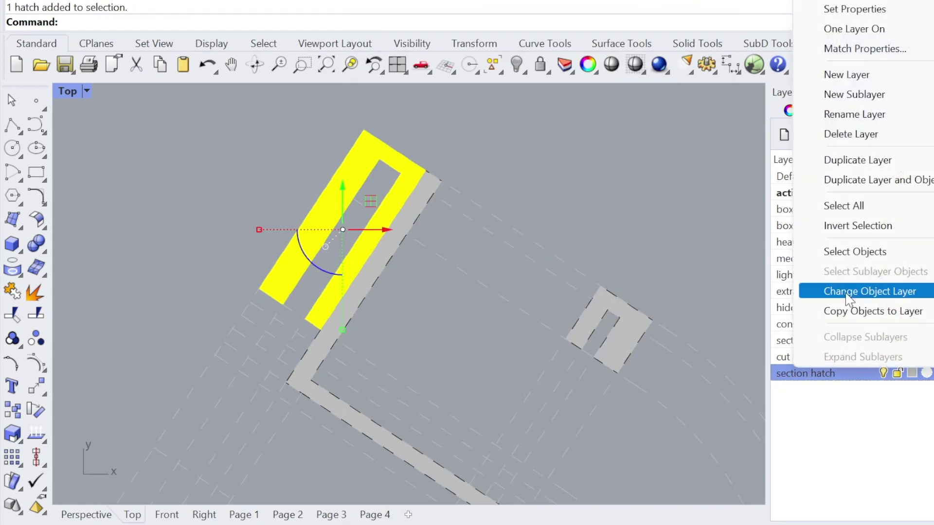
left_click(834, 292)
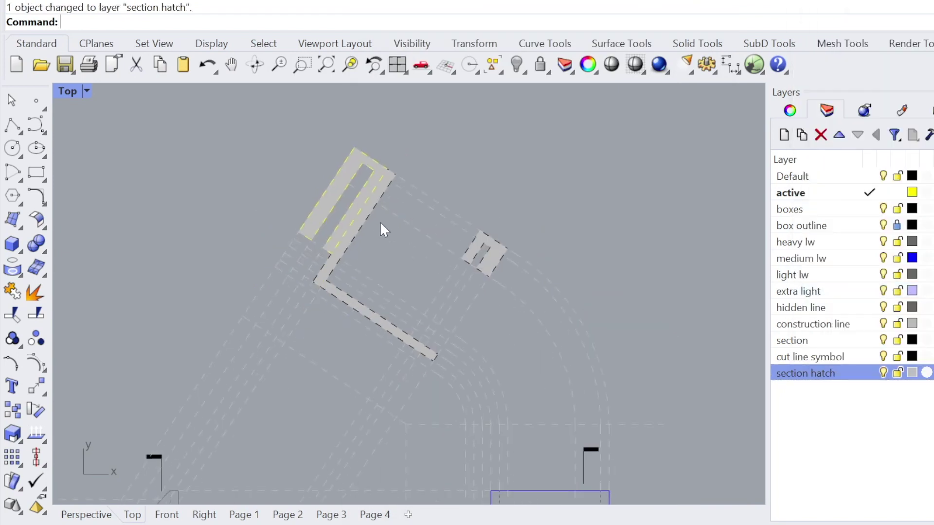
Step: Compare the hatched side box section with the perspective model to check where the cut follows its sloped face
double_click(68, 91)
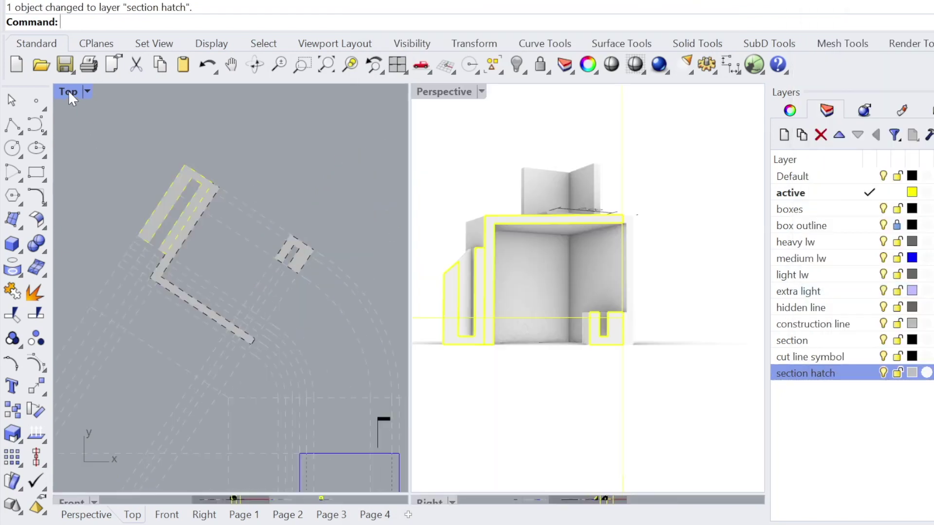
right_click_drag(546, 281, 525, 334)
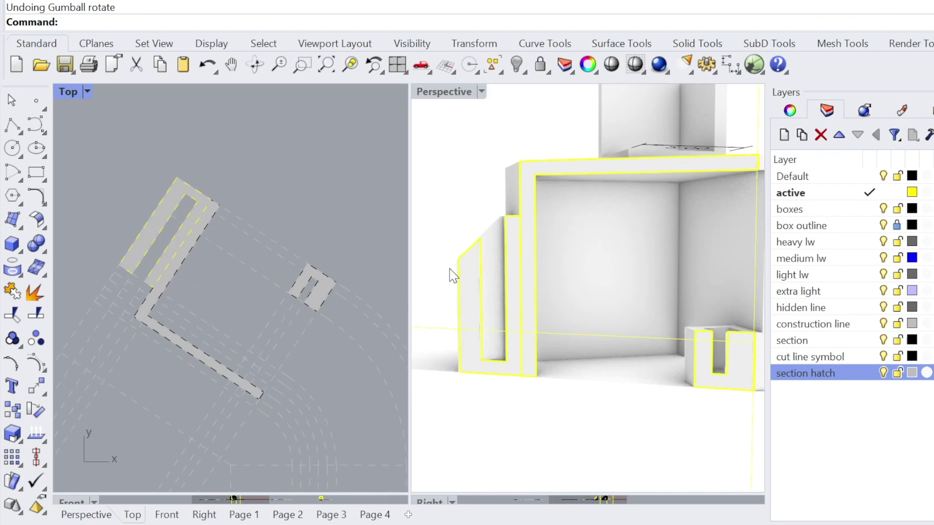
right_click_drag(454, 240, 558, 268)
scroll(469, 258, "down", 5)
scroll(470, 257, "up", 4)
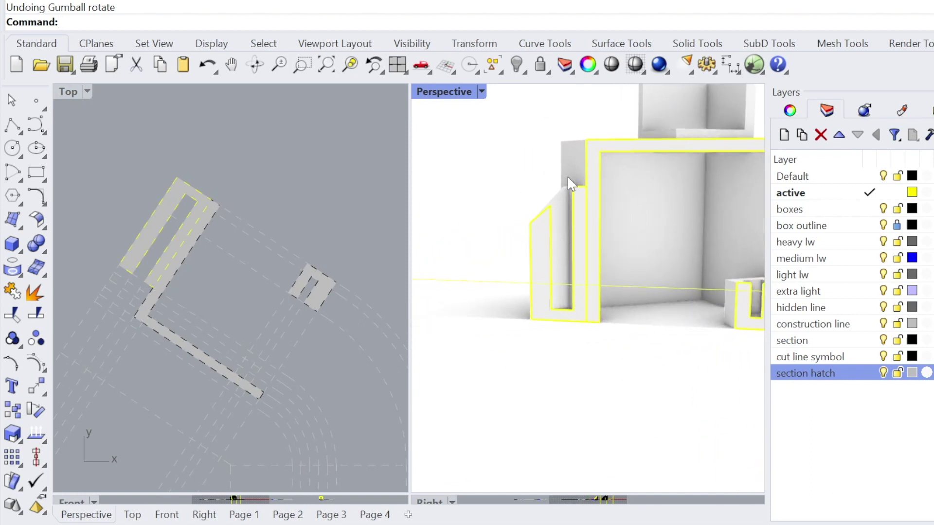
scroll(254, 280, "down", 10)
right_click_drag(272, 399, 276, 380)
scroll(223, 248, "up", 10)
scroll(229, 238, "down", 6)
right_click_drag(240, 350, 244, 212)
scroll(246, 246, "down", 6)
right_click_drag(246, 333, 280, 310)
scroll(170, 281, "up", 3)
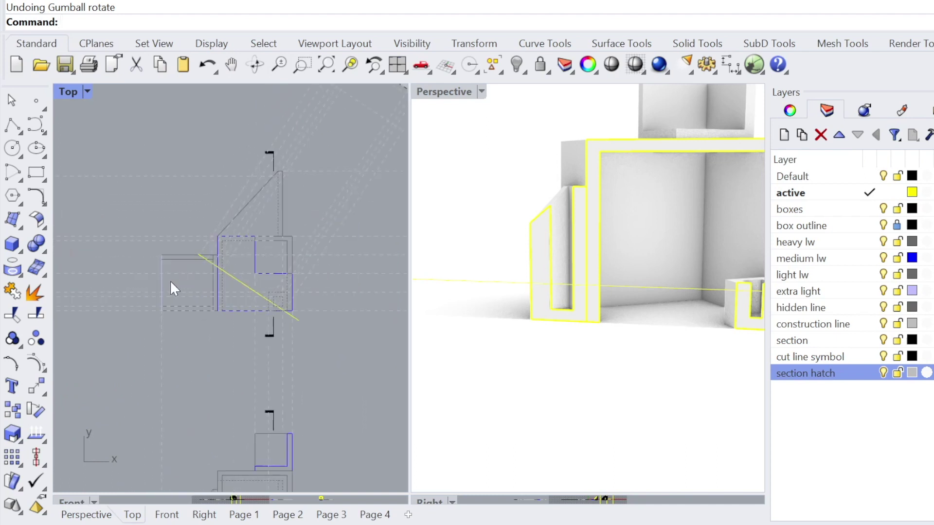
Step: Project the cut line's two crossings with the side box's upper wall vertically down to the sloped edge in the elevation below
scroll(208, 281, "up", 5)
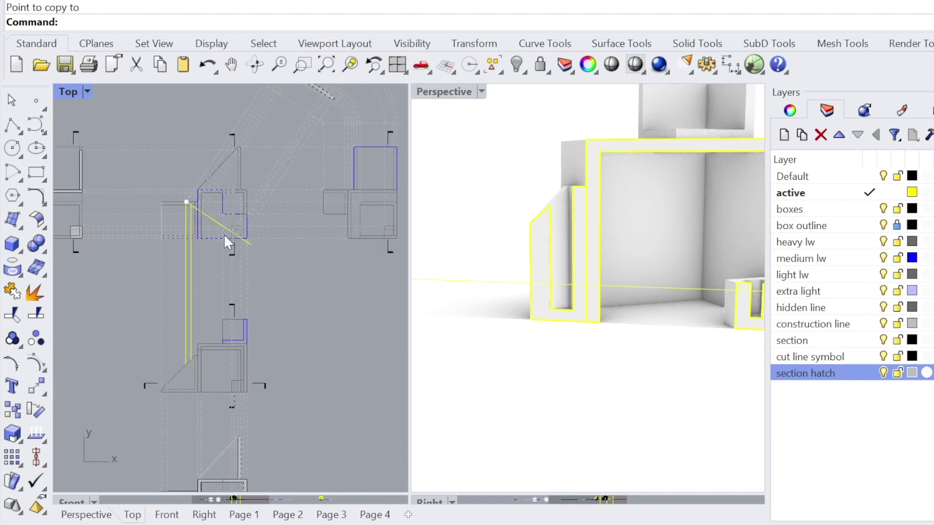
right_click_drag(224, 234, 234, 265)
scroll(194, 263, "up", 5)
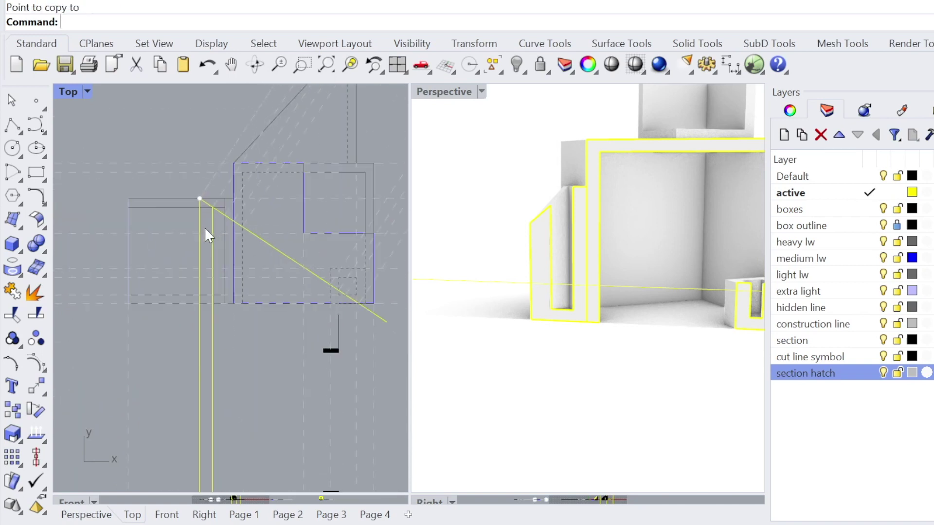
scroll(197, 250, "down", 4)
right_click_drag(206, 333, 206, 168)
scroll(206, 283, "down", 2)
scroll(205, 284, "down", 2)
right_click_drag(205, 199, 193, 183)
scroll(196, 234, "up", 8)
scroll(189, 218, "down", 6)
scroll(191, 317, "up", 6)
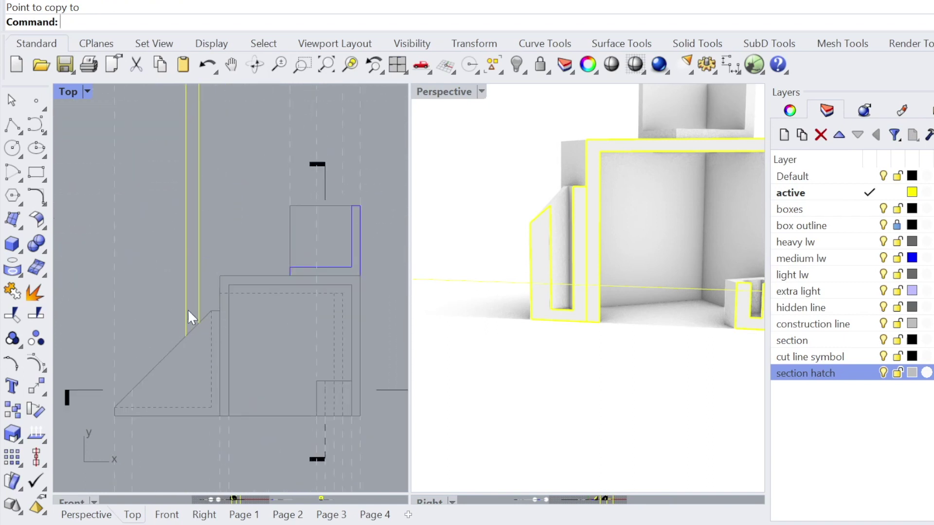
scroll(223, 302, "down", 4)
right_click_drag(229, 299, 211, 283)
Step: Draw two horizontal projection lines from the points where the vertical projections meet the side box's sloped edge
left_click(13, 129)
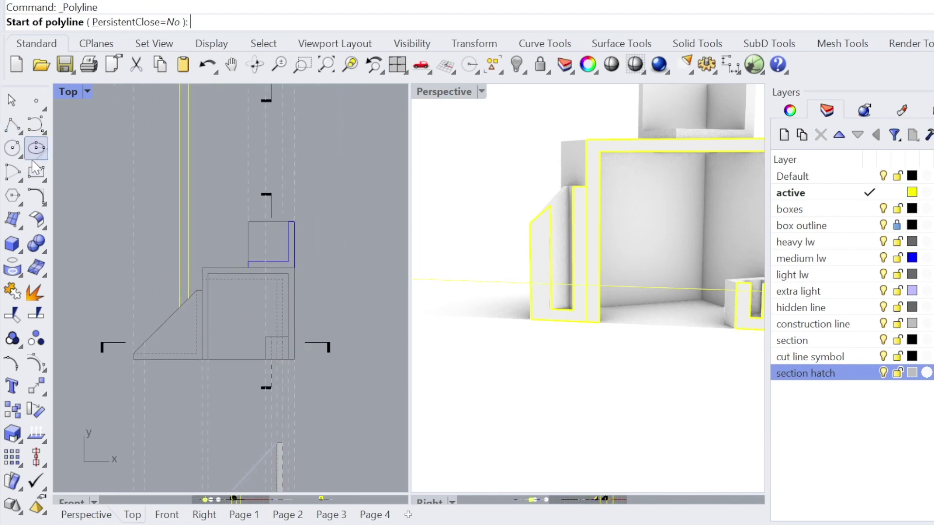
left_click(190, 292)
scroll(160, 306, "down", 2)
left_click(351, 288)
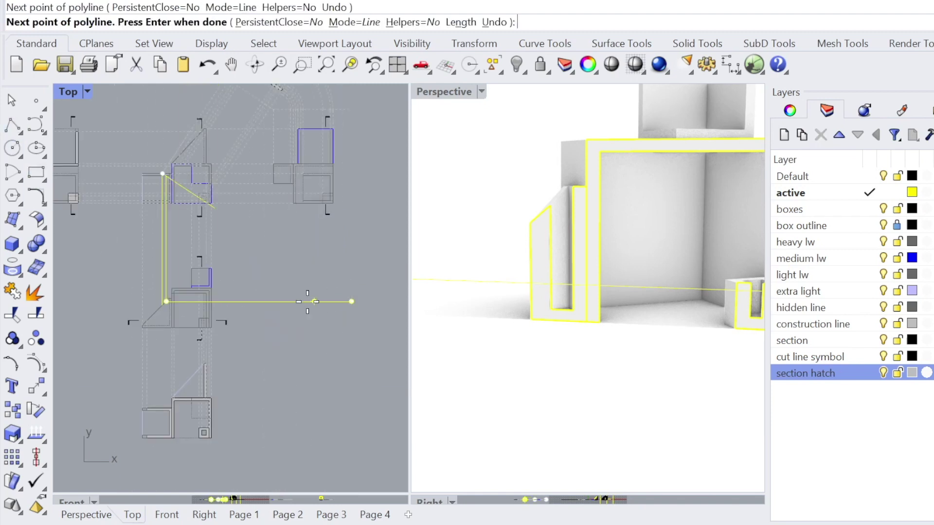
key("Return")
scroll(152, 299, "up", 3)
key("Return")
left_click(210, 275)
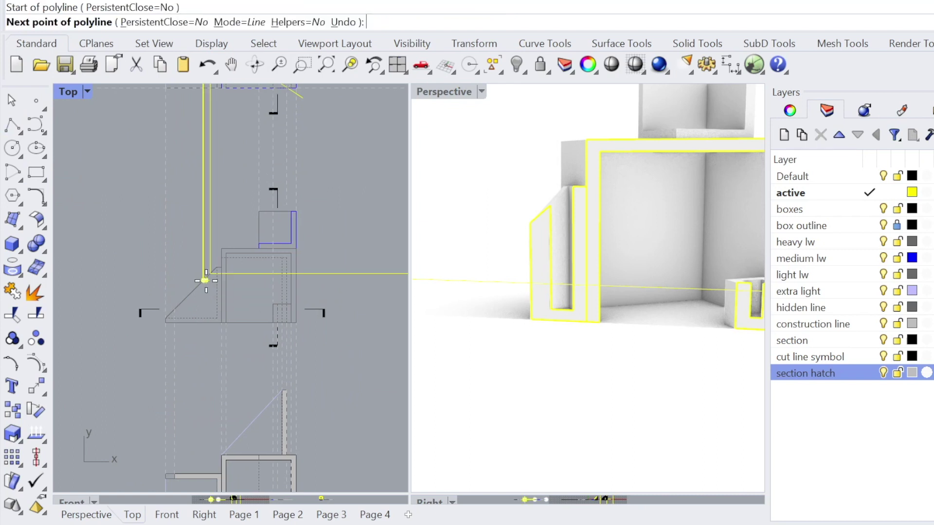
scroll(190, 289, "down", 3)
left_click(336, 297)
key("Return")
Step: Draw a third horizontal projection line from the side box's top edge where it meets the main box
key("Return")
scroll(288, 248, "up", 3)
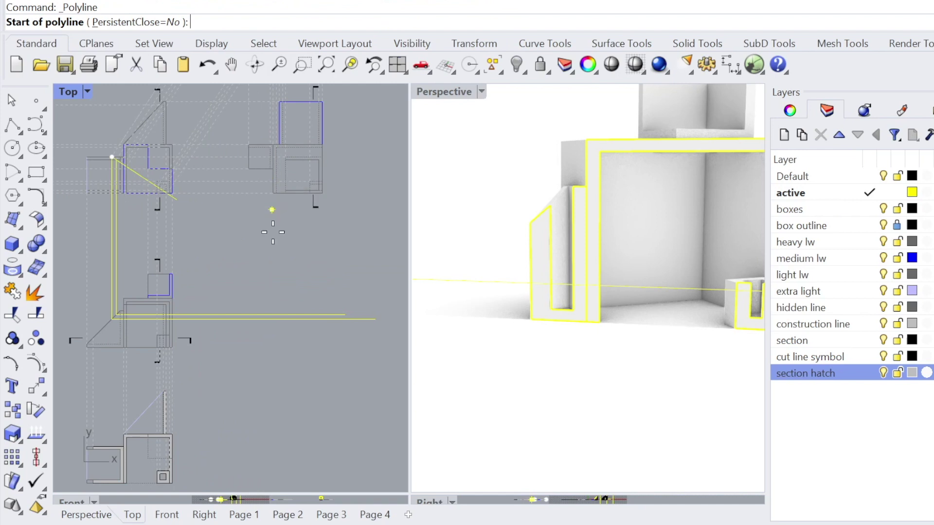
scroll(175, 326, "up", 3)
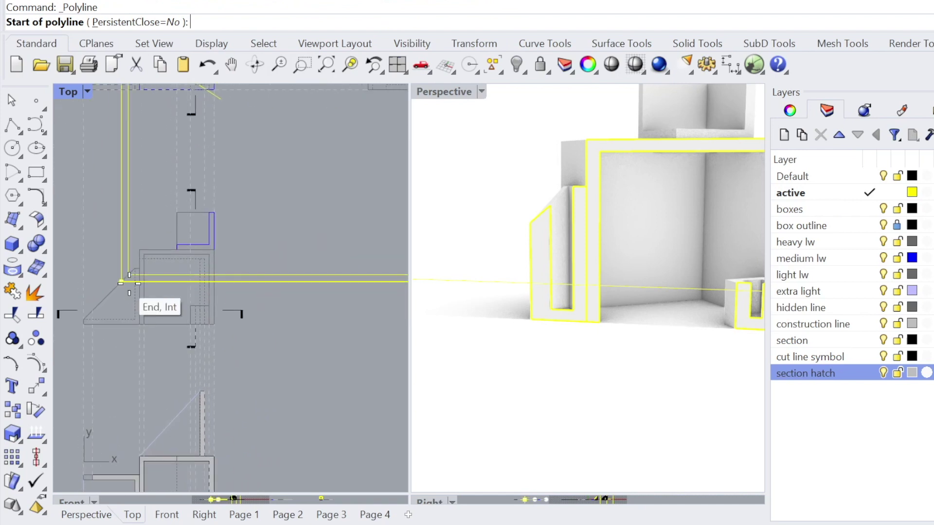
left_click(140, 268)
scroll(136, 269, "down", 3)
left_click(303, 273)
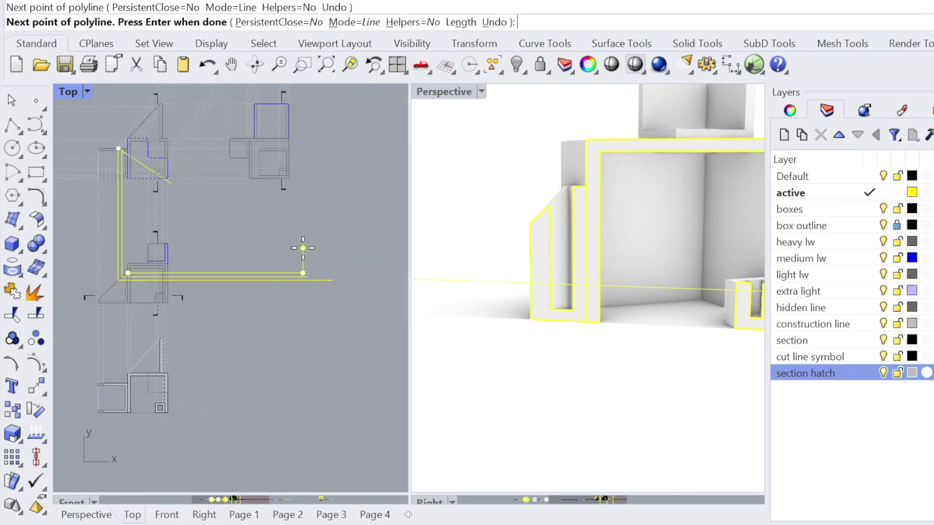
key("Return")
Step: Draw a vertical line from the side box's wall in the right view to the uppermost horizontal projection and trim them into a corner
key("Return")
scroll(249, 186, "up", 8)
left_click(251, 170)
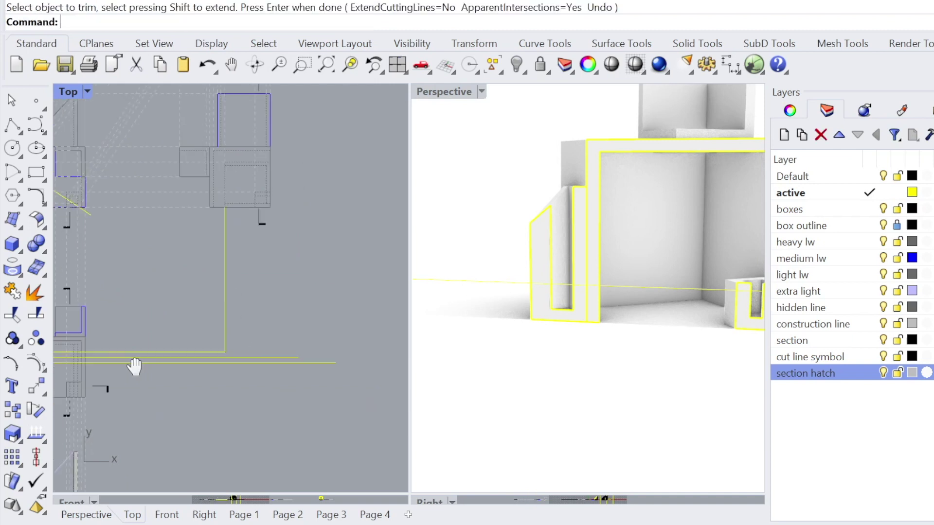
right_click_drag(134, 366, 190, 314)
scroll(191, 314, "up", 4)
scroll(197, 306, "down", 6)
scroll(141, 311, "up", 2)
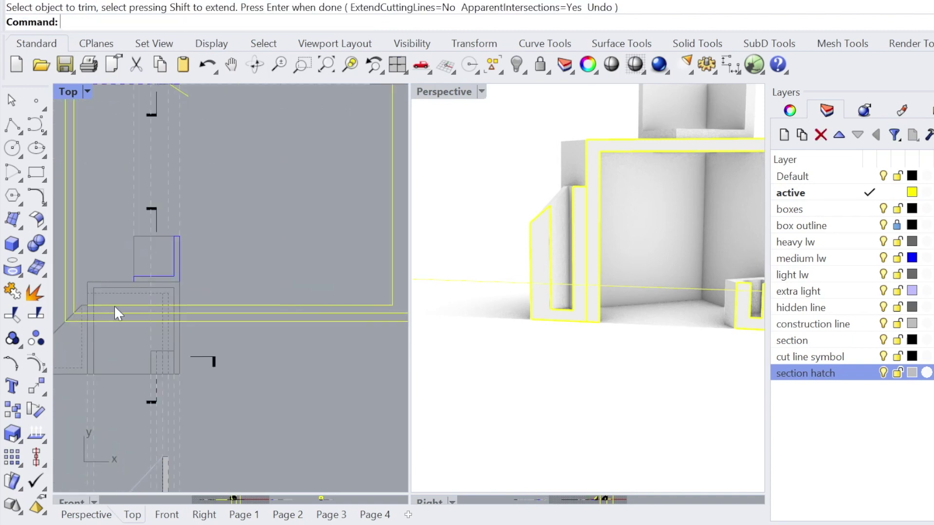
right_click_drag(289, 334, 239, 328)
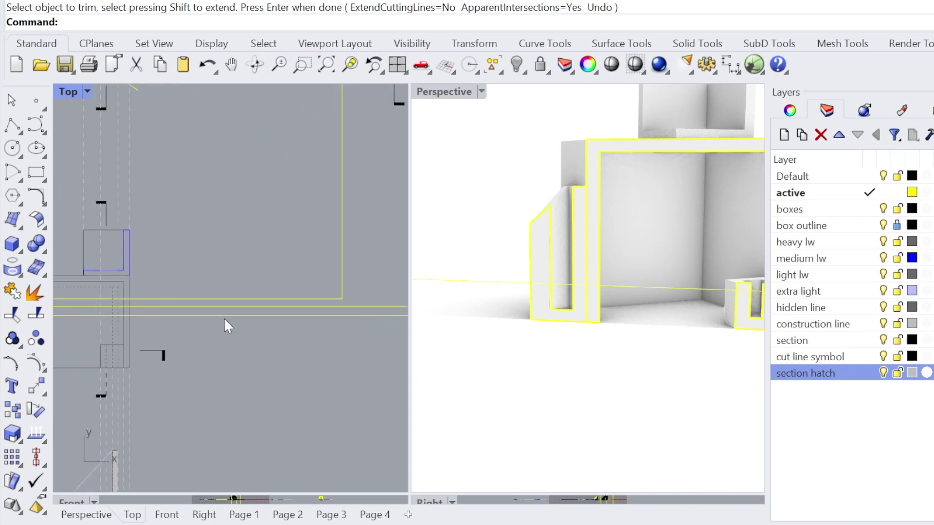
Step: Measure the distance between the uppermost and middle horizontal projection lines
type("Distance")
key("Return")
left_click(343, 299)
left_click(343, 307)
right_click_drag(312, 278, 258, 390)
scroll(272, 298, "down", 2)
Step: Offset the vertical projection line outward by 0.345 and trim it with the middle horizontal line into a corner
left_click(286, 346)
scroll(290, 355, "up", 3)
type("offset")
key("Return")
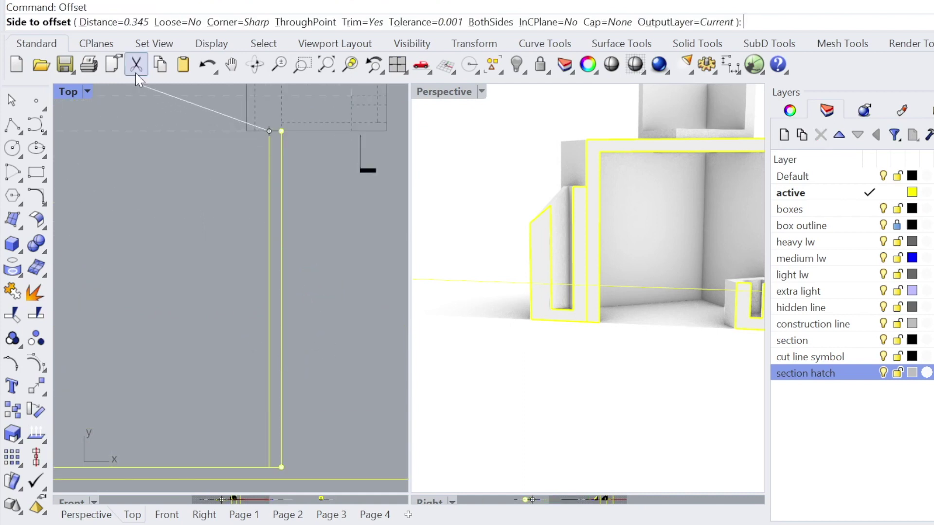
scroll(316, 284, "down", 4)
left_click(344, 299)
key("Return")
scroll(292, 183, "up", 2)
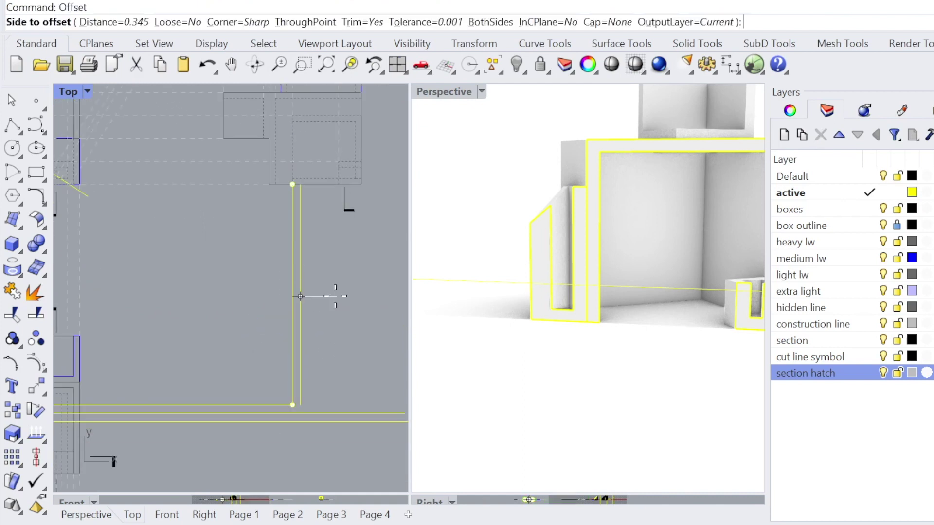
scroll(297, 231, "down", 5)
left_click(303, 342)
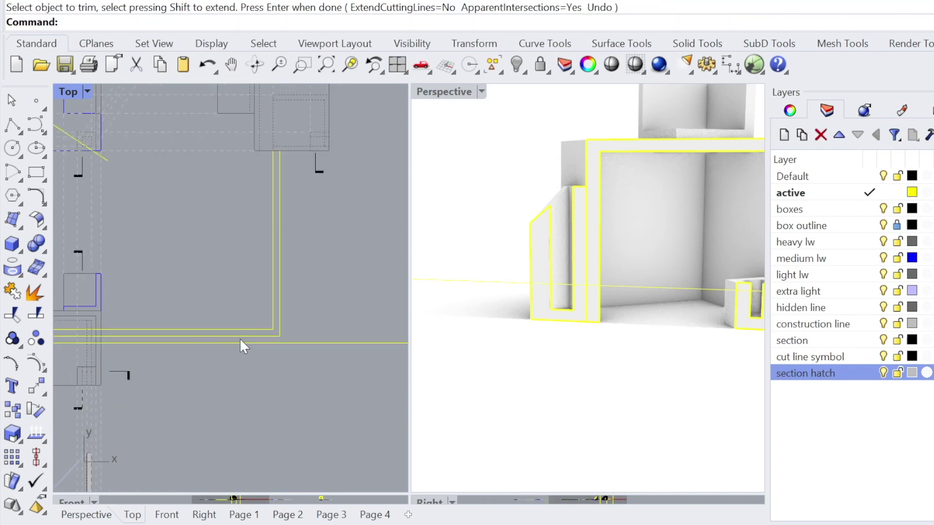
Step: Measure the distance between the middle and lowest horizontal projection lines
type("dist")
key("Return")
scroll(281, 340, "up", 2)
left_click(280, 335)
left_click(279, 344)
Step: Offset the second vertical projection line outward by the measured spacing of the lower two horizontal lines
scroll(285, 344, "down", 8)
left_click(161, 339)
scroll(109, 336, "up", 2)
right_click_drag(97, 334, 196, 361)
right_click_drag(267, 361, 165, 337)
scroll(104, 340, "up", 2)
scroll(103, 340, "up", 5)
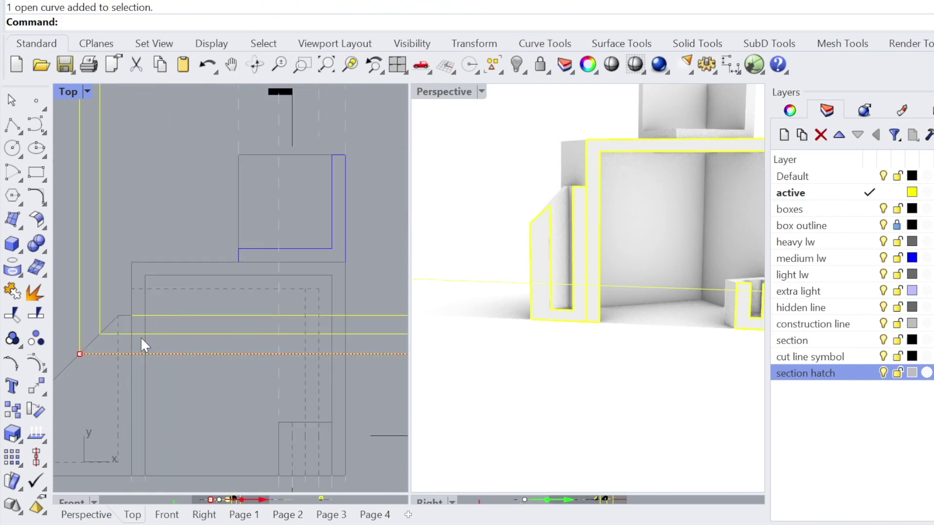
scroll(107, 334, "down", 1)
scroll(100, 335, "down", 2)
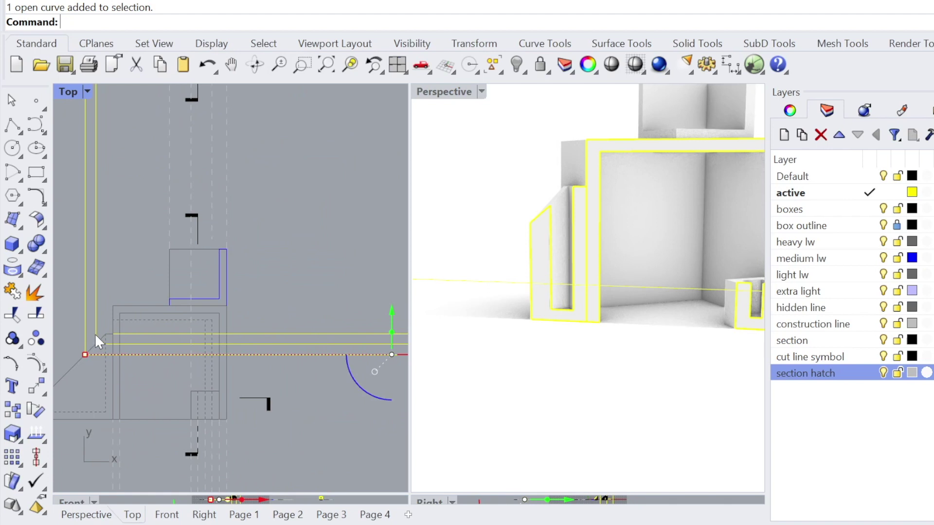
Step: Extend the outermost vertical projection line to the lowest horizontal projection line and trim the two into a corner
scroll(101, 345, "down", 5)
right_click_drag(258, 341, 224, 343)
scroll(223, 343, "up", 5)
left_click(222, 333)
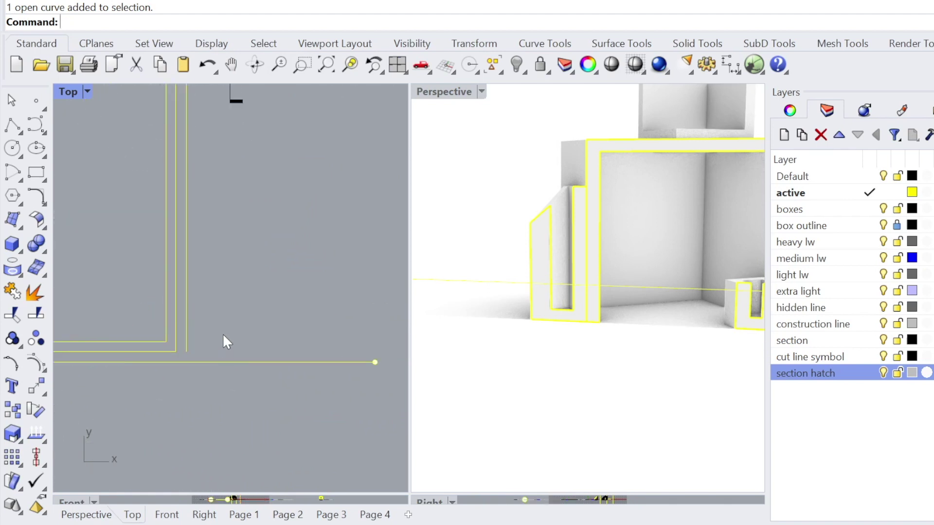
type("Extend")
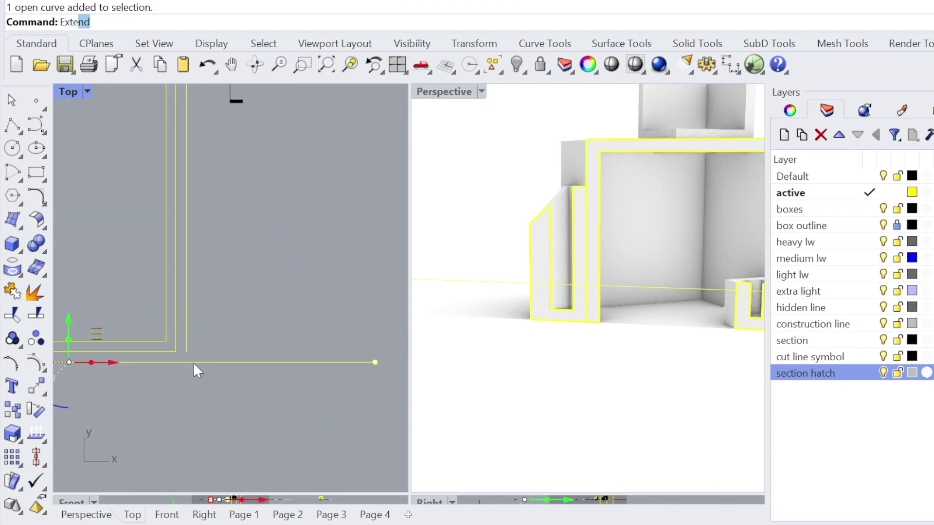
key("Return")
left_click(187, 341)
key("Return")
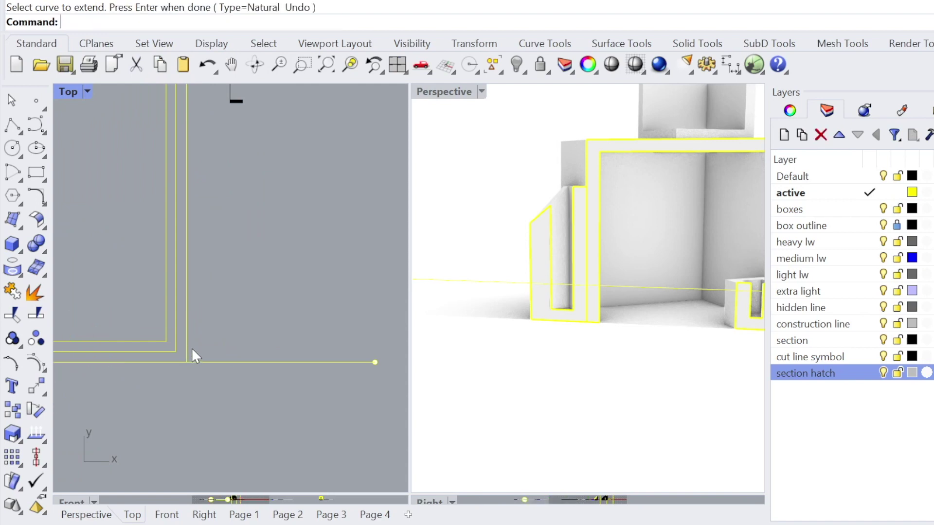
type("Trim")
key("Return")
Step: Draw two vertical lines continuing the two unextended projection lines from the box elevation's base up to the horizontal construction line
scroll(191, 349, "down", 2)
right_click_drag(177, 134, 221, 339)
right_click_drag(246, 176, 262, 298)
right_click_drag(129, 127, 170, 196)
right_click_drag(199, 253, 140, 116)
left_click(12, 125)
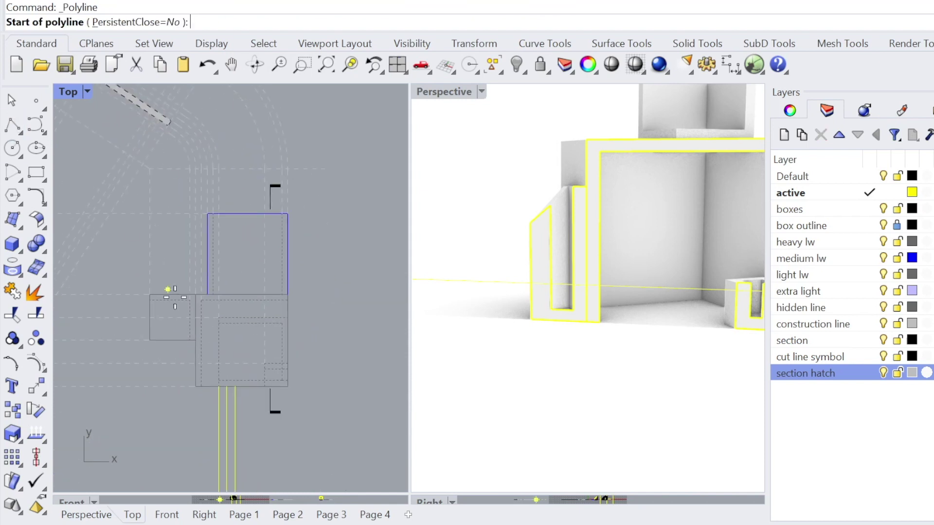
scroll(217, 344, "up", 4)
left_click(230, 406)
scroll(253, 214, "down", 1)
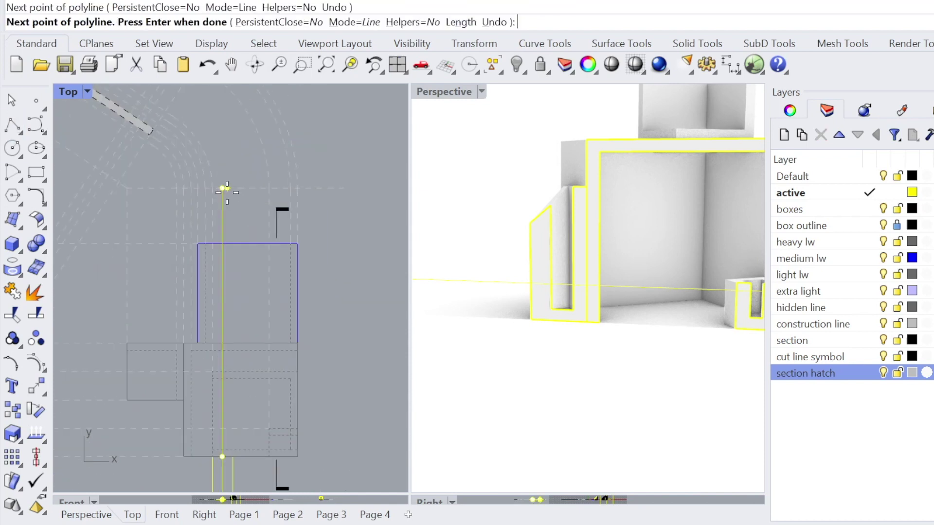
right_click(227, 193)
right_click_drag(230, 384, 231, 333)
right_click(232, 335)
left_click(239, 399)
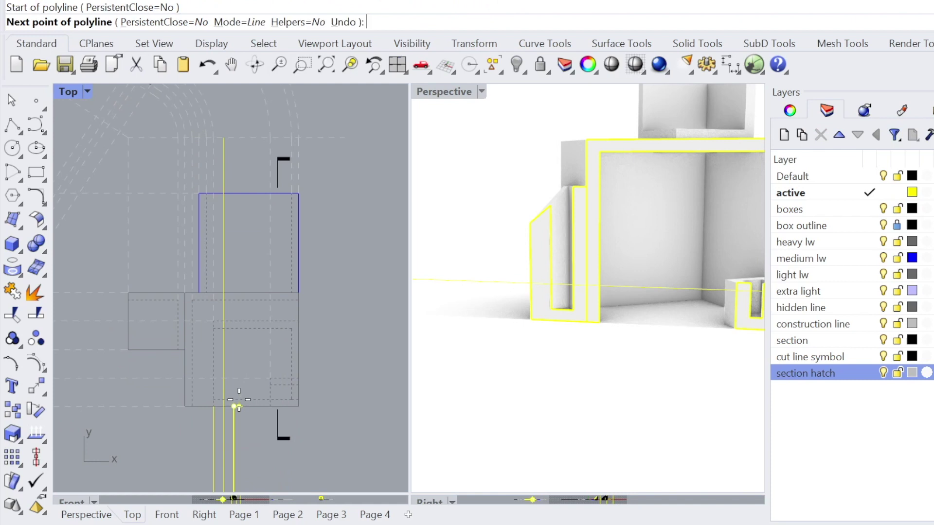
left_click(234, 138)
key("Return")
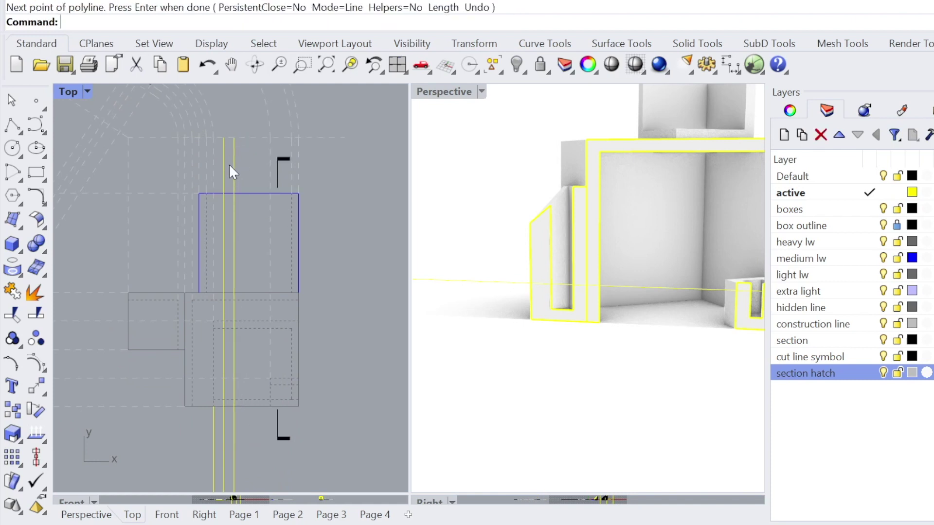
Step: Select the new horizontal and vertical projection lines and change them to the construction line layer
scroll(242, 164, "up", 3)
left_click_drag(199, 159, 198, 159)
scroll(198, 171, "down", 5)
right_click_drag(192, 311, 223, 197)
left_click_drag(270, 342, 217, 368, "shift")
left_click_drag(154, 378, 155, 374, "shift")
right_click_drag(157, 372, 358, 351)
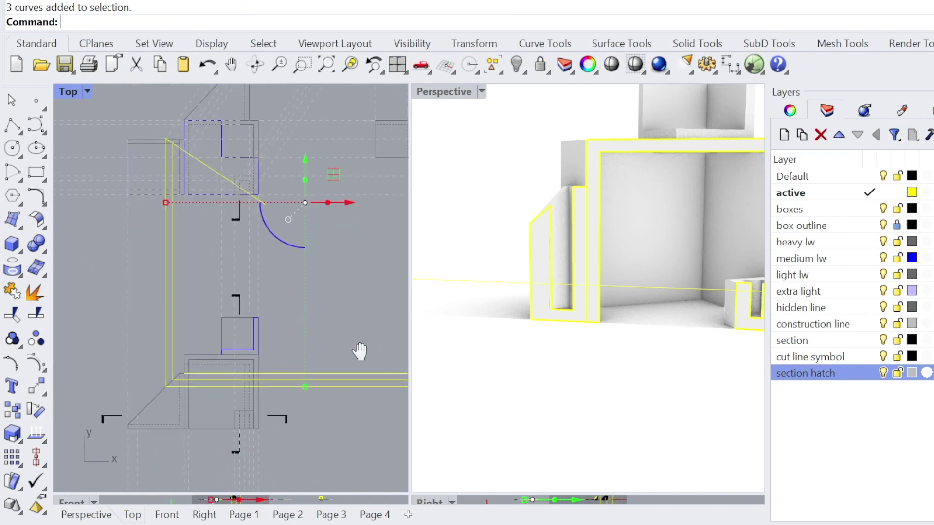
scroll(199, 283, "up", 4)
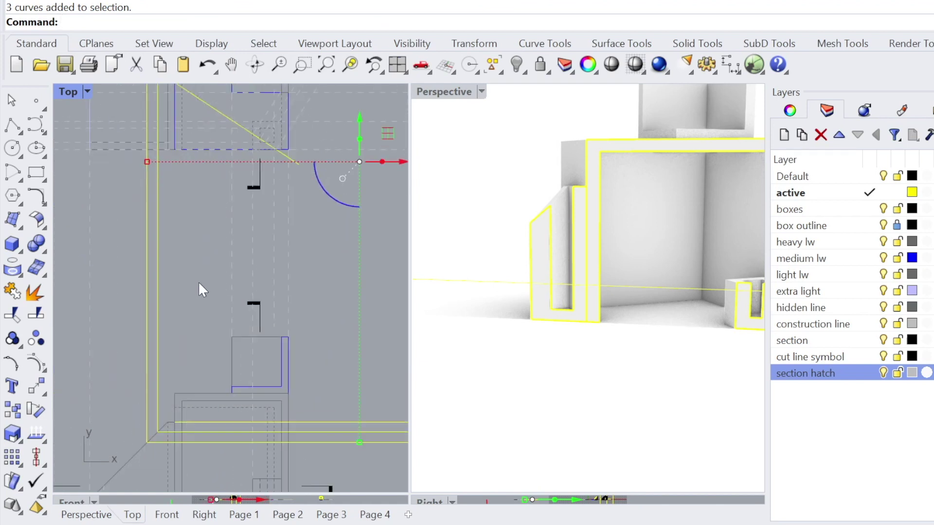
right_click(808, 323)
left_click(856, 481)
scroll(312, 274, "down", 3)
right_click_drag(309, 267, 199, 274)
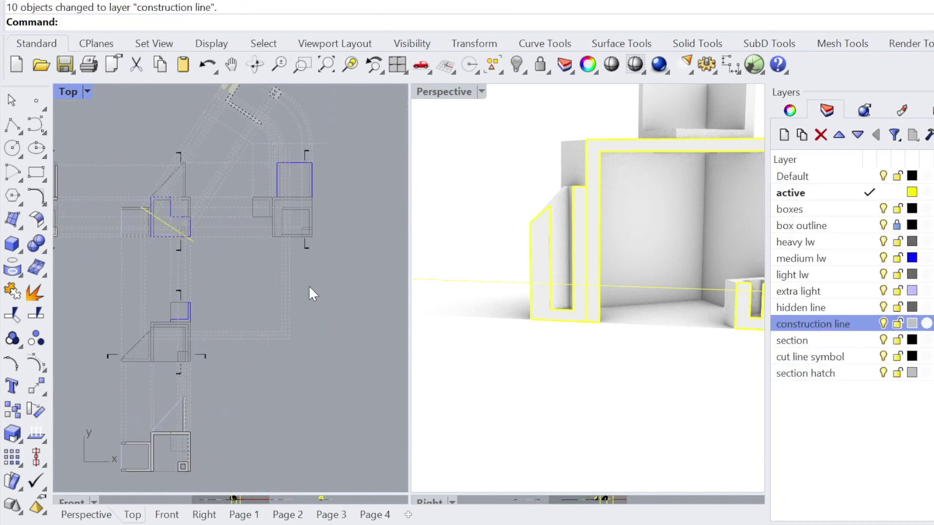
scroll(273, 205, "up", 5)
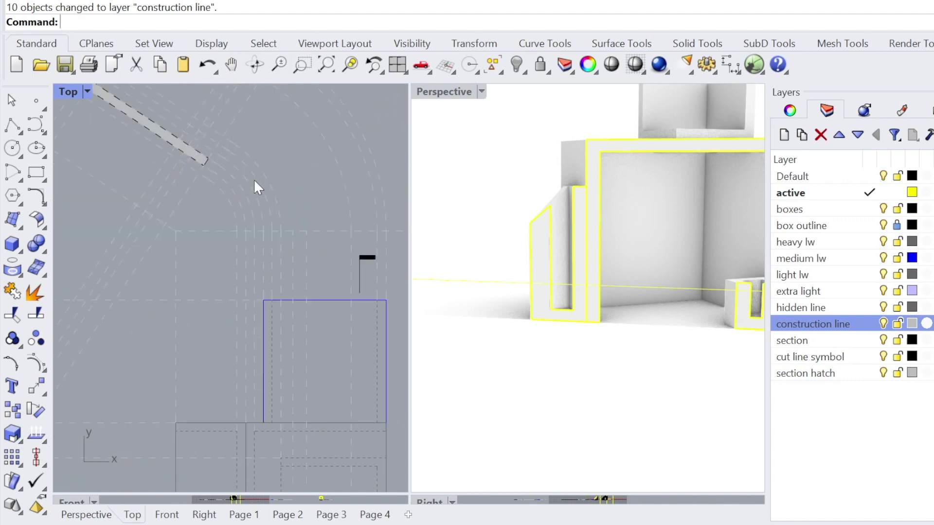
right_click_drag(262, 186, 272, 276)
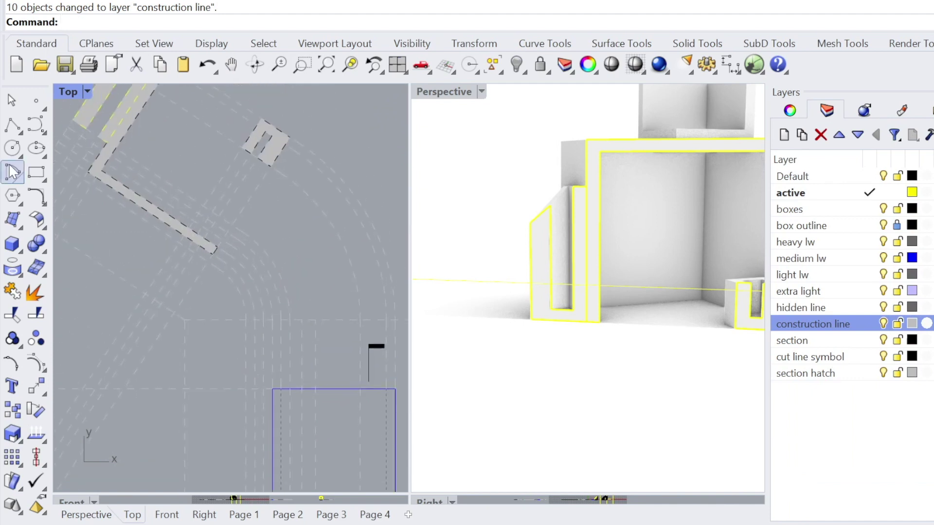
type("Arc")
key("Return")
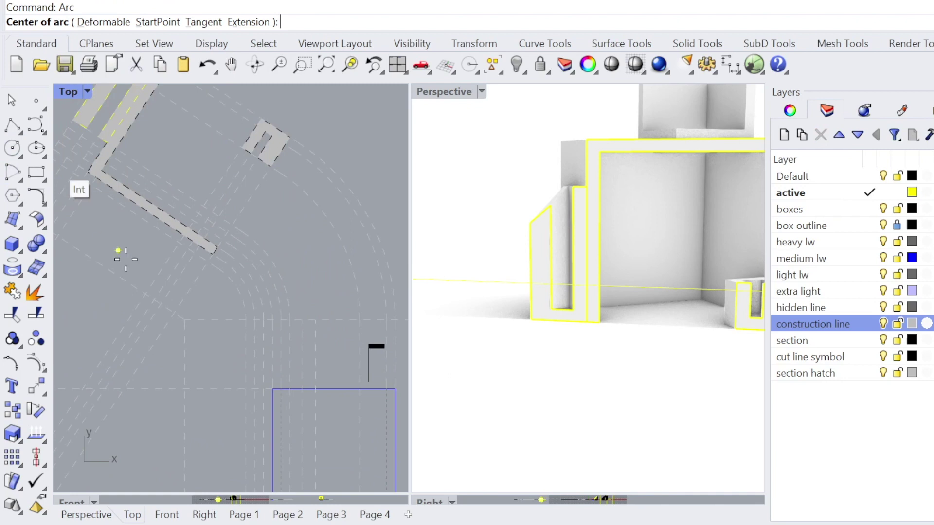
key("Escape")
Step: Copy the oblique construction line to the corner where the construction lines meet at the existing arcs' center
left_click(188, 291)
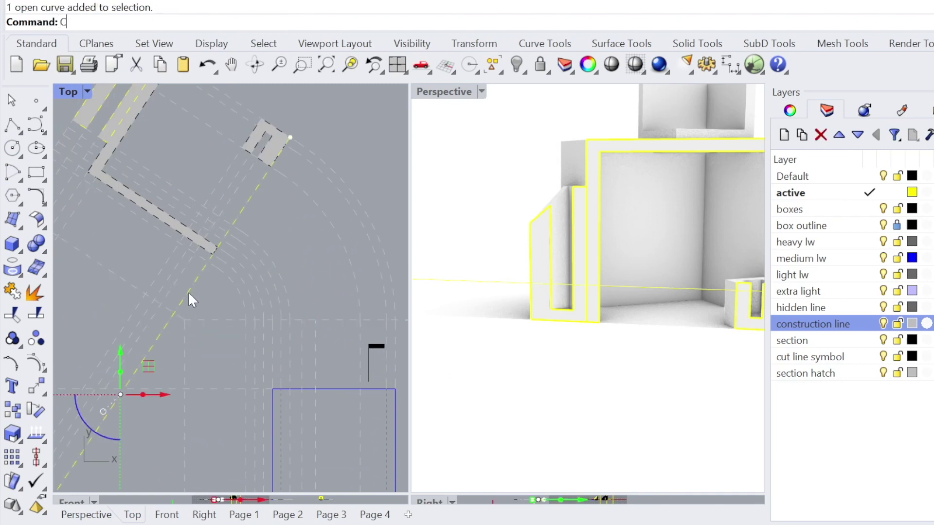
key("Return")
left_click(176, 316)
left_click(183, 318)
key("Return")
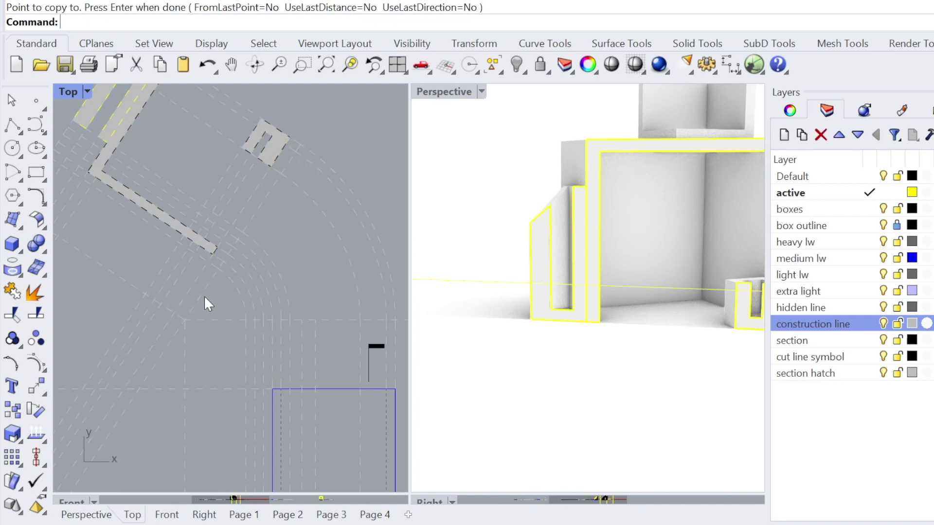
Step: Draw two concentric arcs about the construction corner from the new vertical lines to the copied oblique line, and delete that helper line
type("Arch")
key("Return")
left_click(188, 319)
left_click(302, 319)
left_click(187, 150)
key("Return")
left_click(188, 319)
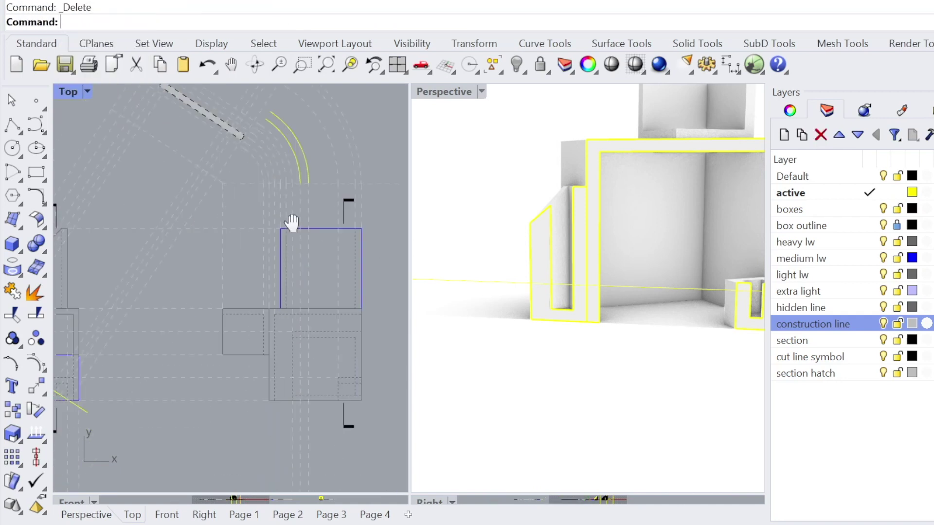
Step: Draw a straight line from the inner new arc's end to the outer wall edge of the side box in the oblique section
right_click_drag(292, 223, 292, 362)
left_click(265, 258)
scroll(253, 256, "up", 8)
type("line")
key("Return")
left_click(279, 261)
left_click(104, 158)
scroll(133, 198, "down", 6)
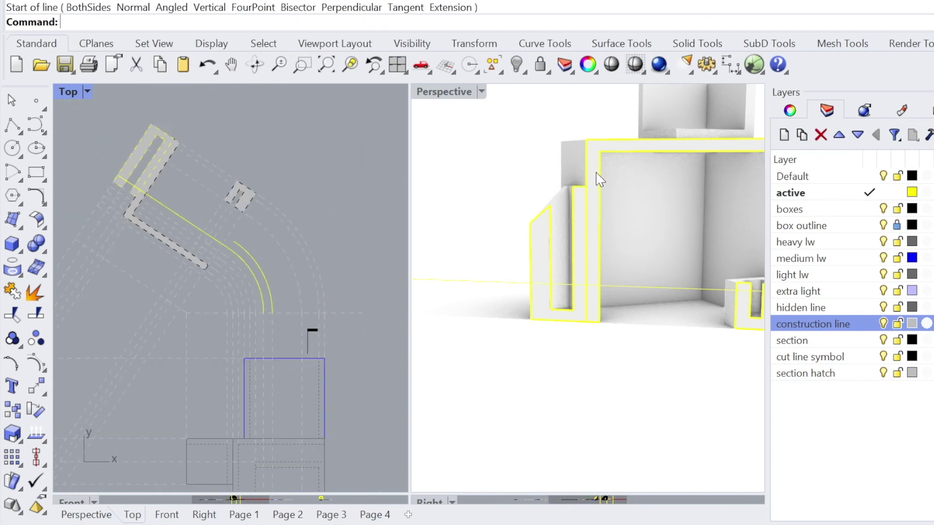
Step: Examine where the oblique cut line crosses the side box's walls in plan and trace those crossings to the section
scroll(599, 182, "up", 3)
scroll(516, 196, "down", 5)
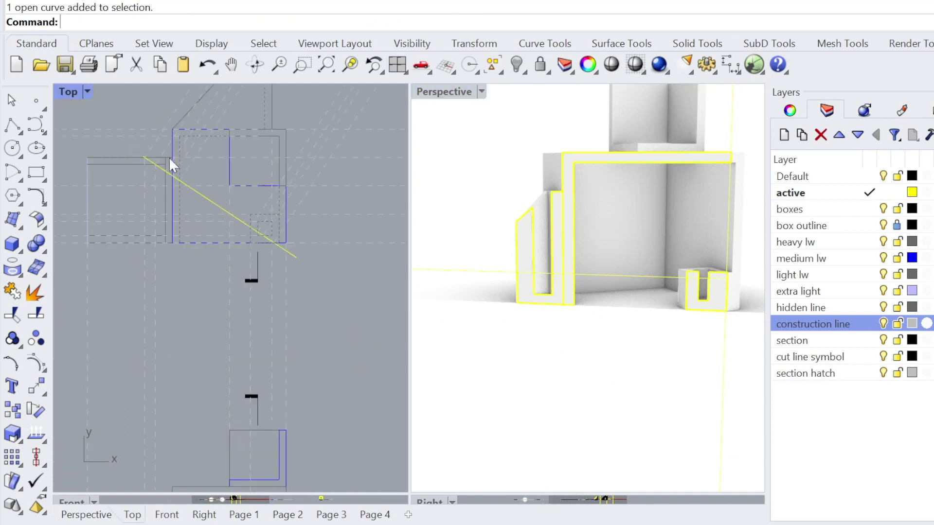
scroll(162, 153, "up", 12)
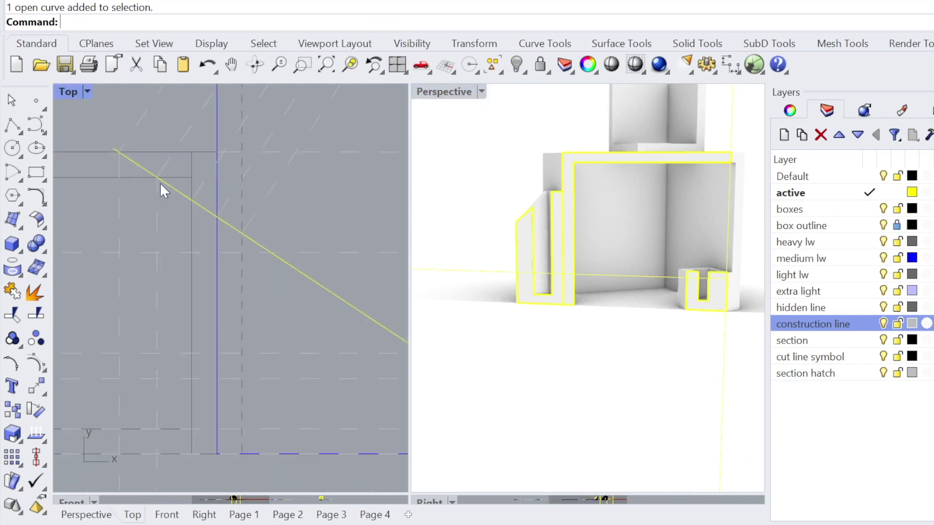
scroll(161, 173, "down", 3)
left_click(158, 183)
scroll(158, 213, "down", 8)
right_click_drag(157, 334, 152, 122)
scroll(151, 255, "up", 8)
right_click_drag(152, 274, 222, 253)
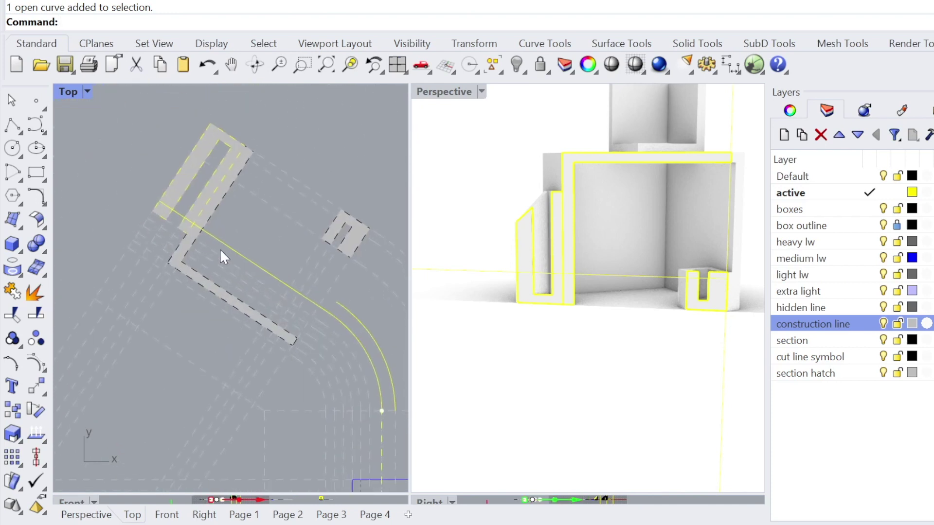
Step: Delete the hatch filling the side box's cut walls in the oblique section
scroll(197, 214, "up", 10)
right_click_drag(191, 185, 179, 224)
key("Escape")
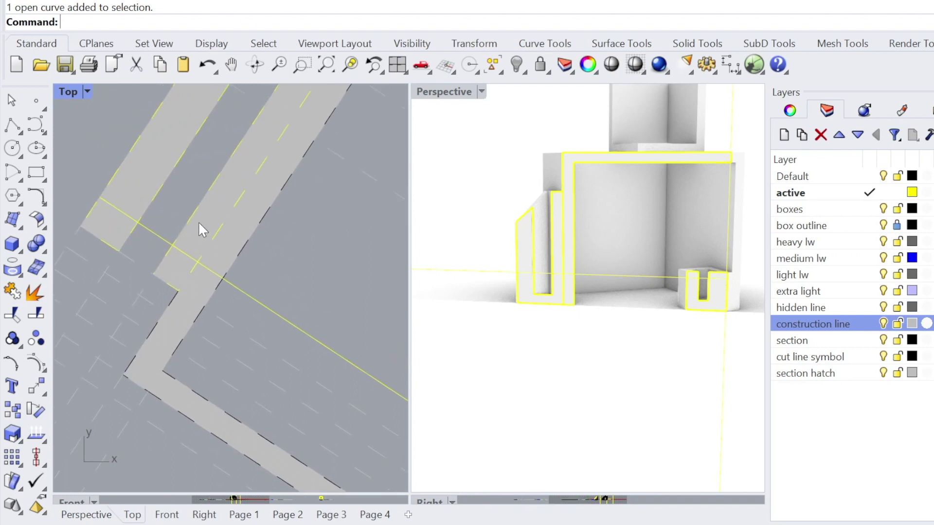
left_click(200, 225)
key("Delete")
Step: Move the inner lower corner of the side box outline's outer wall to its intersection with the new projection line
scroll(199, 225, "down", 5)
right_click_drag(200, 224, 271, 235)
left_click(236, 266)
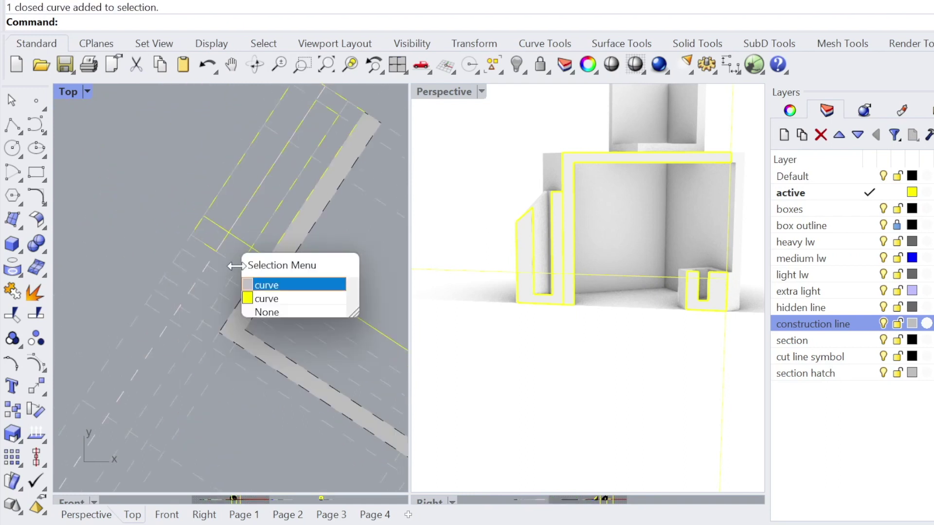
left_click(267, 298)
scroll(220, 244, "up", 6)
left_click(221, 264)
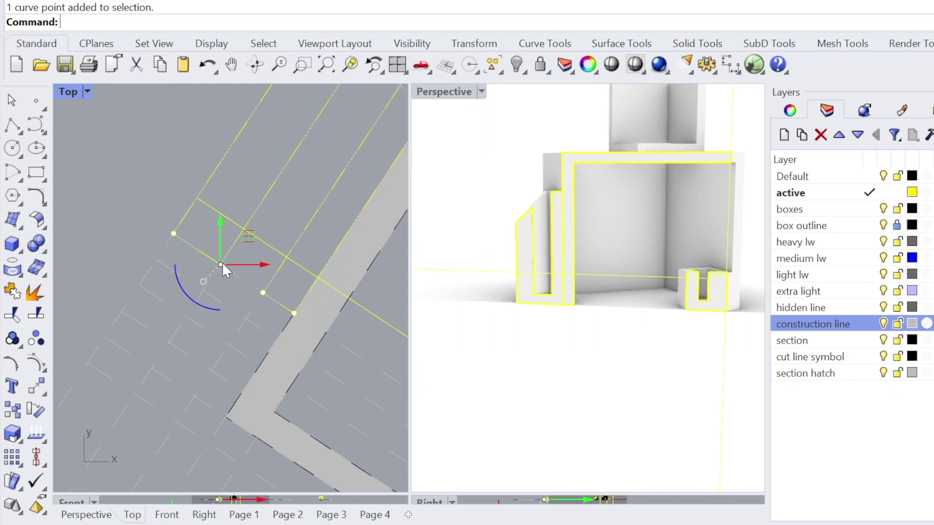
type("m")
key("Return")
left_click(222, 262)
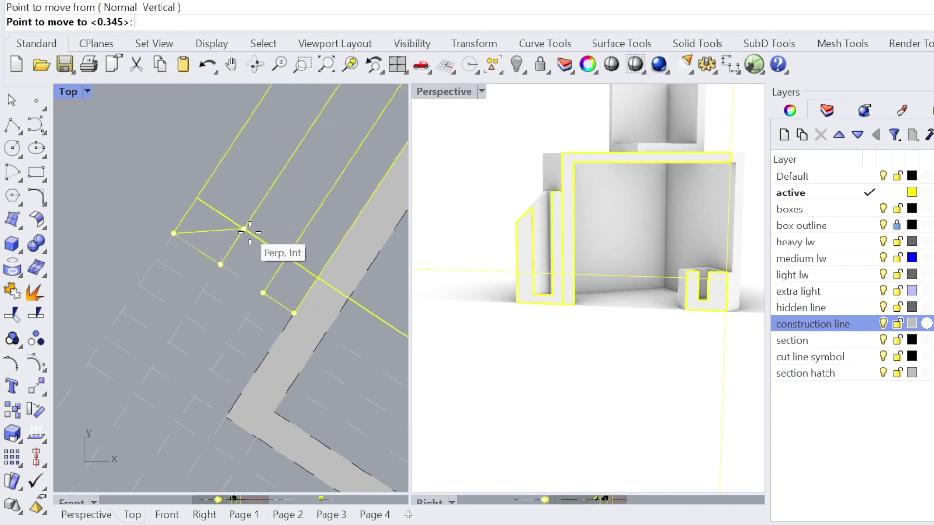
left_click(244, 229)
scroll(221, 234, "down", 6)
left_click(221, 234)
right_click_drag(211, 236, 139, 291)
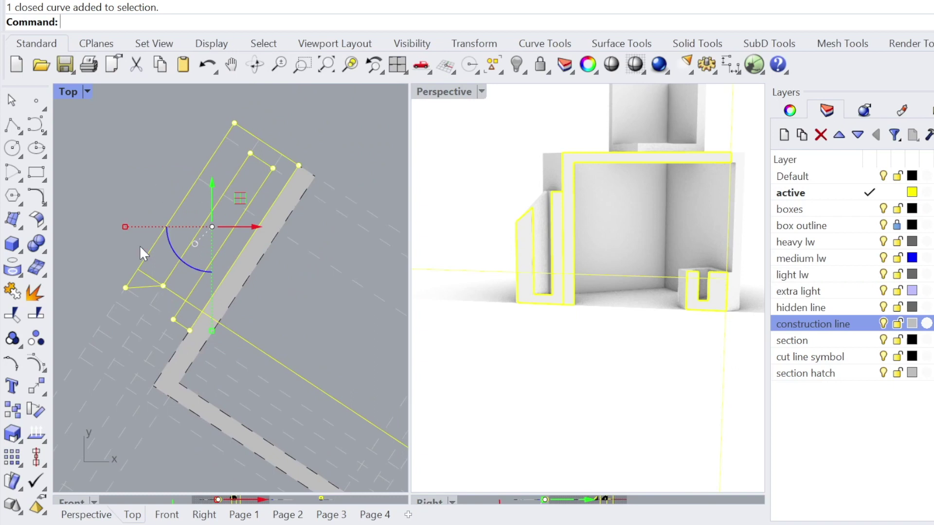
left_click(125, 288)
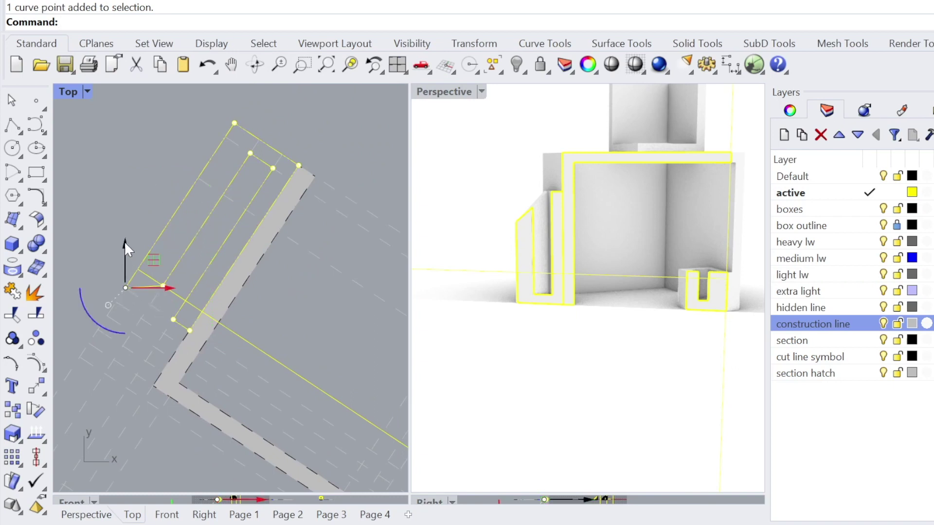
scroll(120, 281, "down", 4)
scroll(177, 266, "up", 3)
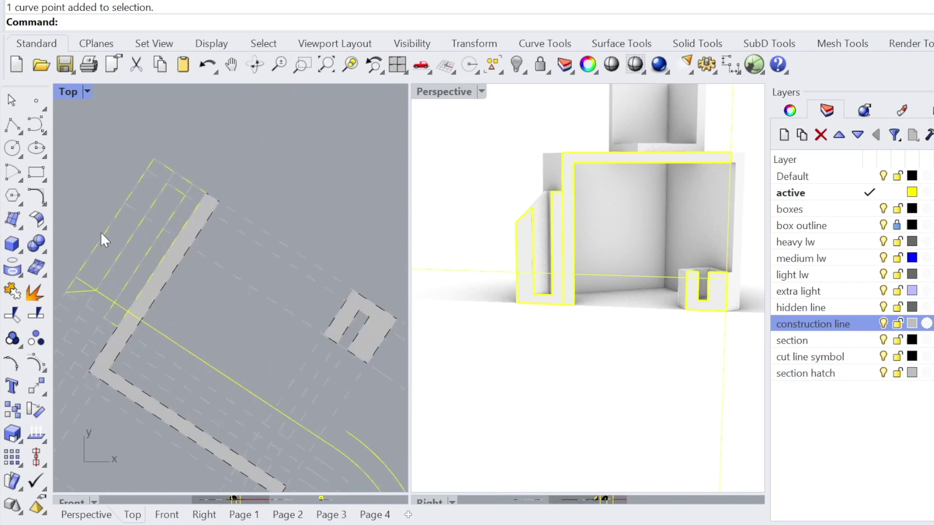
left_click(100, 242)
left_click(159, 282)
key("Up")
type("Extend")
key("Return")
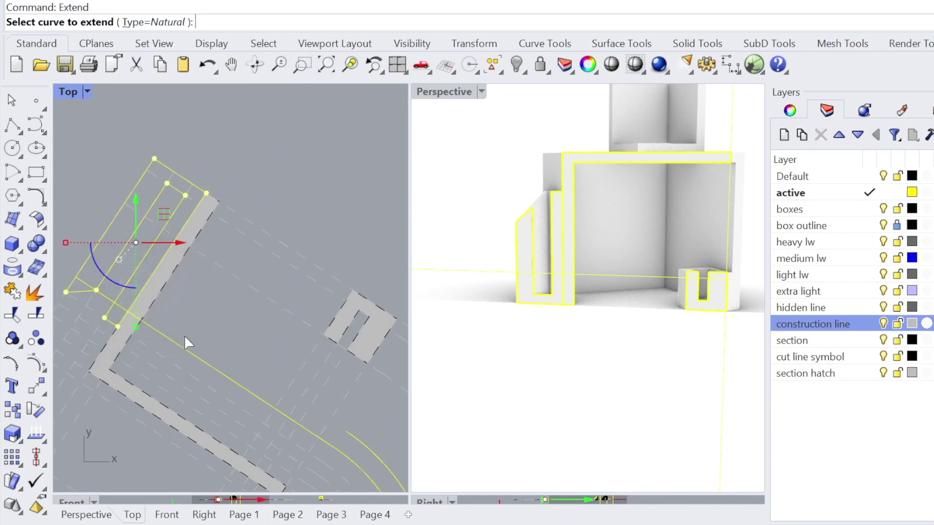
Step: Draw a line from the outer new arc's end to the side box's outer wall edge and move the outline's outer lower corner there
right_click_drag(303, 424, 278, 352)
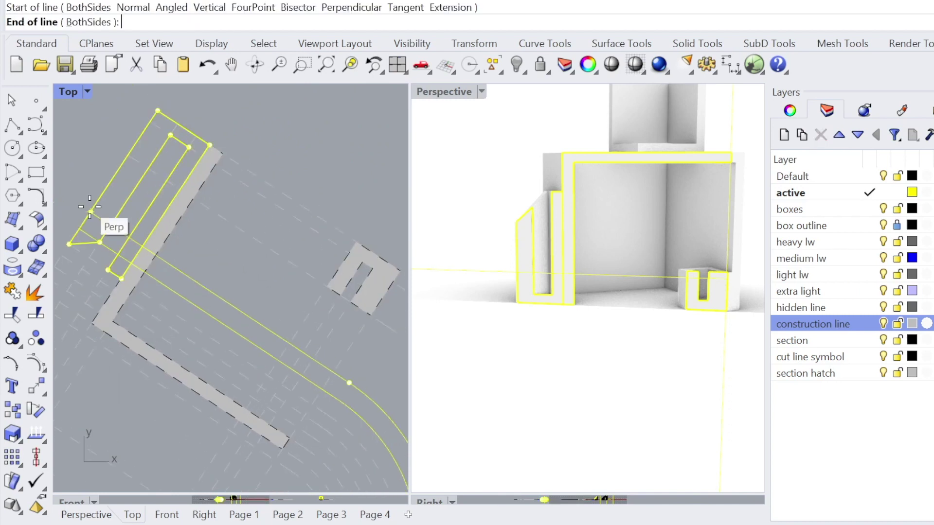
left_click(92, 214)
scroll(69, 243, "up", 4)
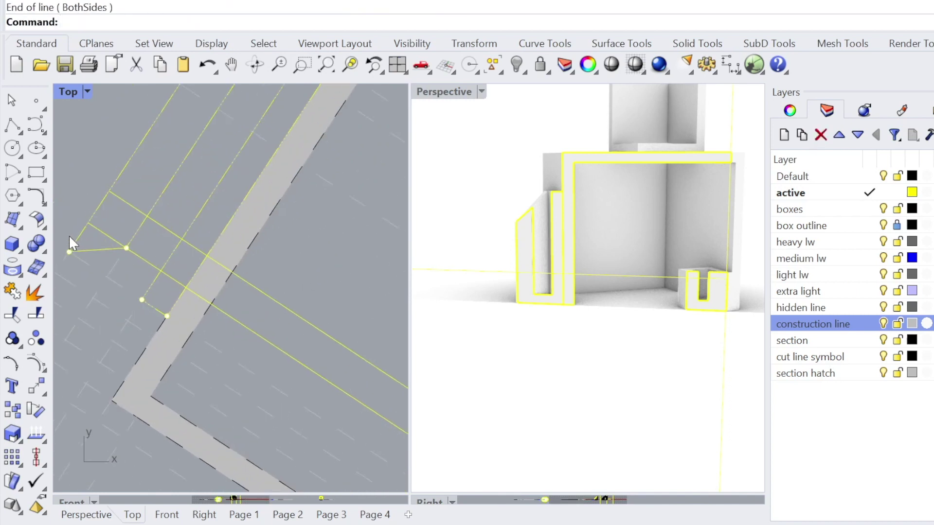
left_click(69, 249)
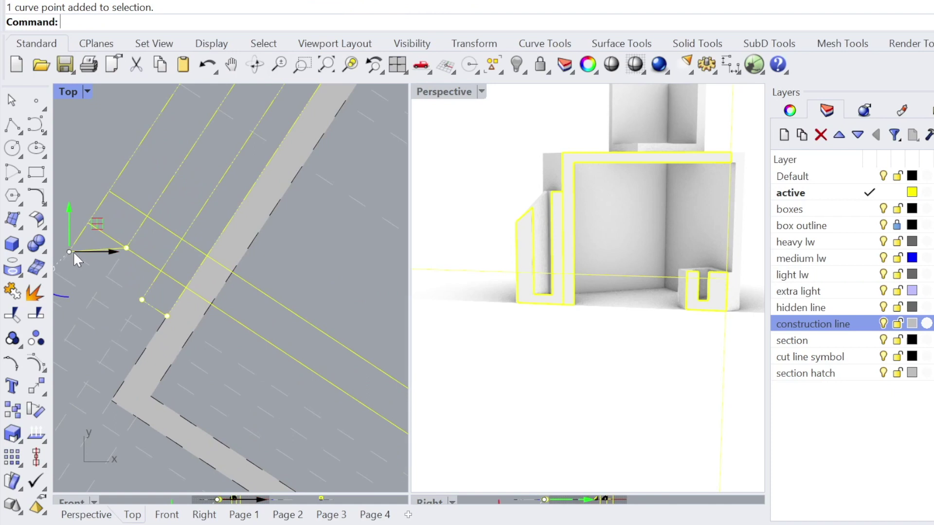
type("m")
key("Return")
left_click(70, 251)
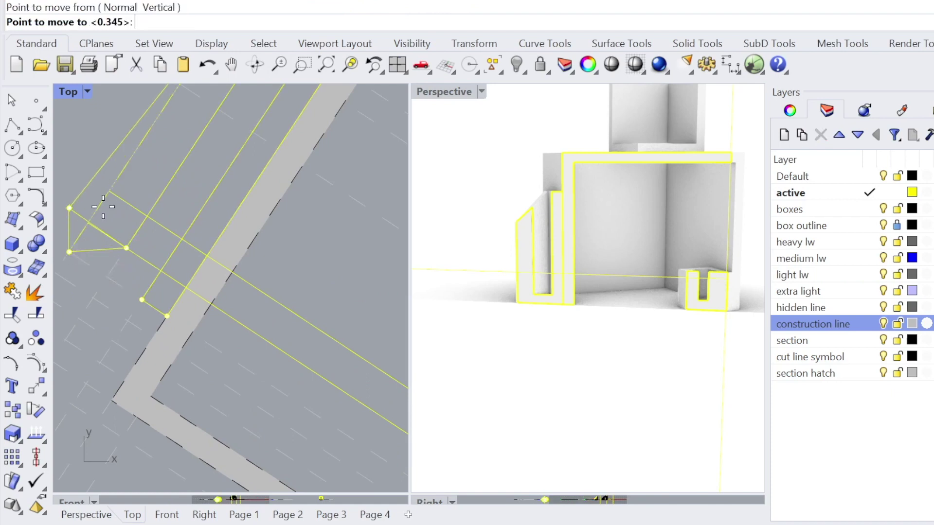
left_click(109, 192)
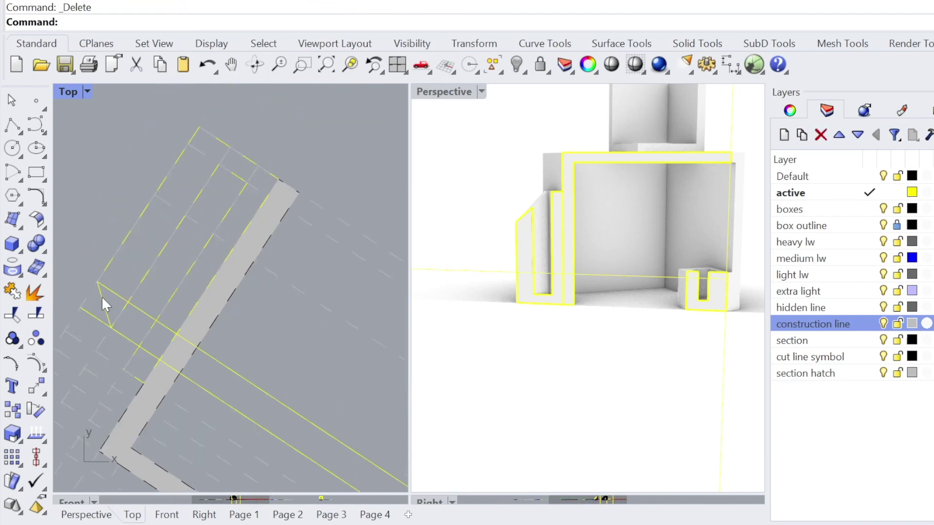
Step: Move the corrected side box cut outline to the section layer
left_click(106, 306)
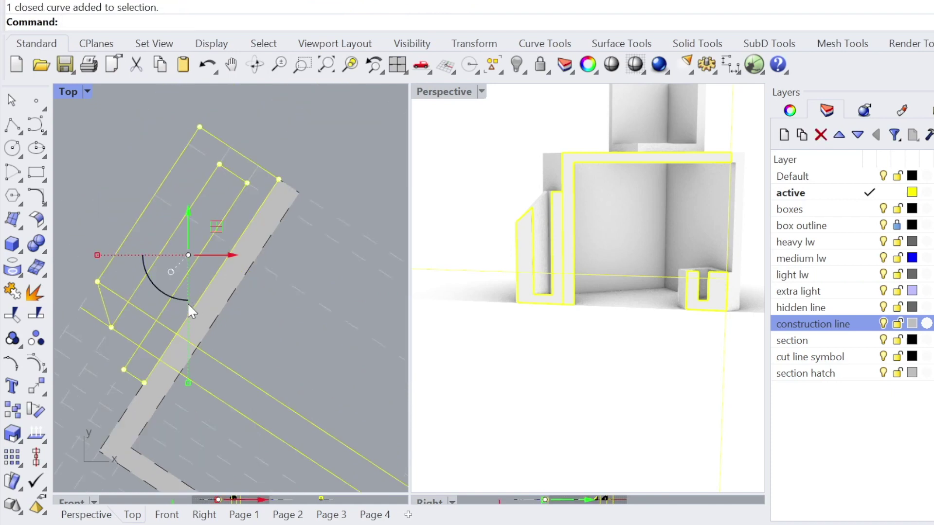
left_click(791, 340)
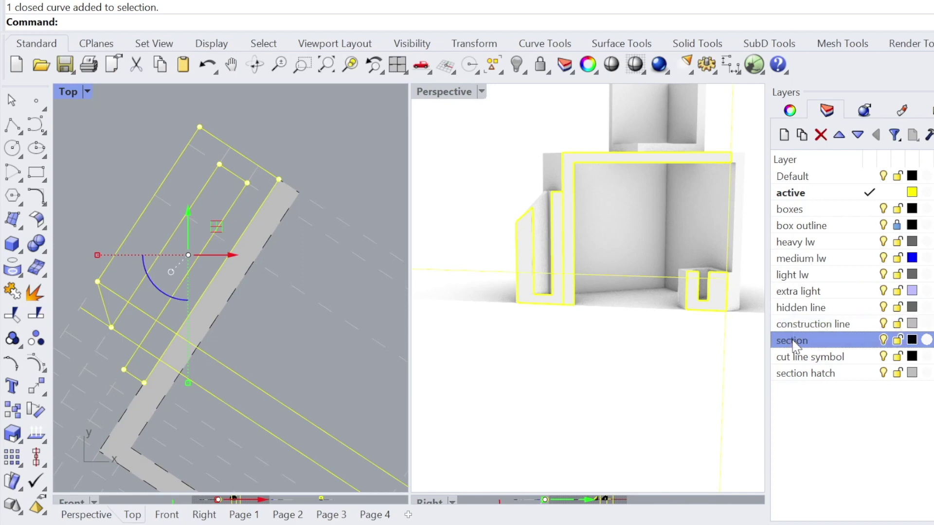
right_click(791, 340)
left_click(827, 261)
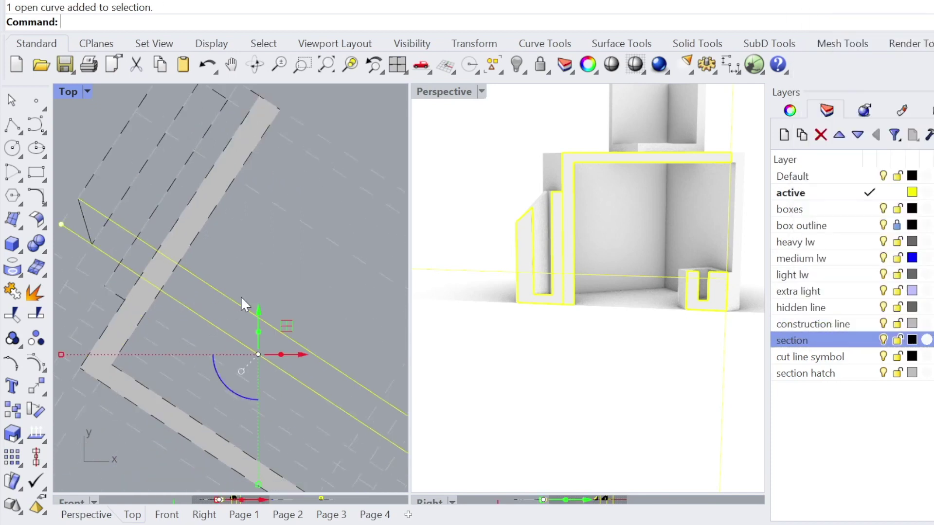
Step: Move the leftover active lines around the side box to the construction line layer
scroll(241, 296, "down", 9)
right_click_drag(240, 296, 188, 199)
scroll(298, 311, "up", 5)
left_click_drag(303, 281, 302, 281)
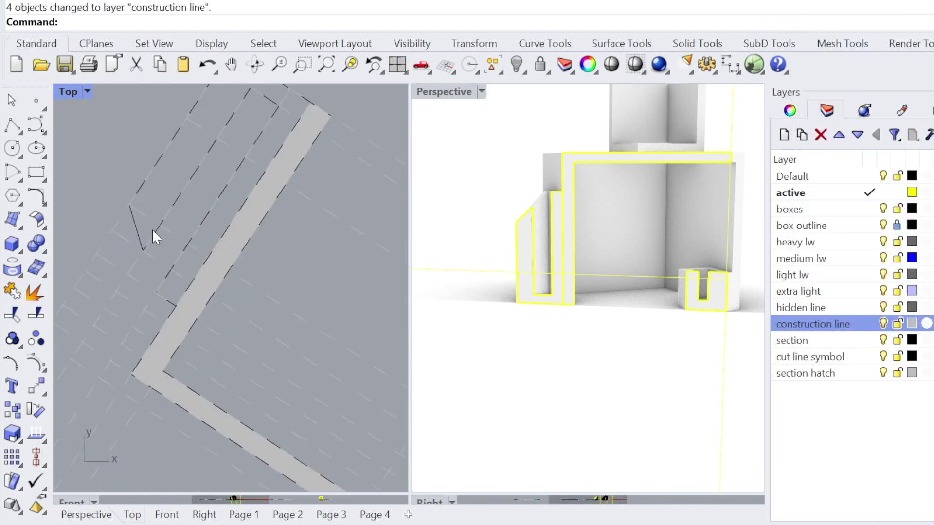
Step: Hatch the side box's corrected cut outline and assign the hatch to the section hatch layer
left_click(186, 225)
left_click(210, 257)
type("Hatch")
key("Return")
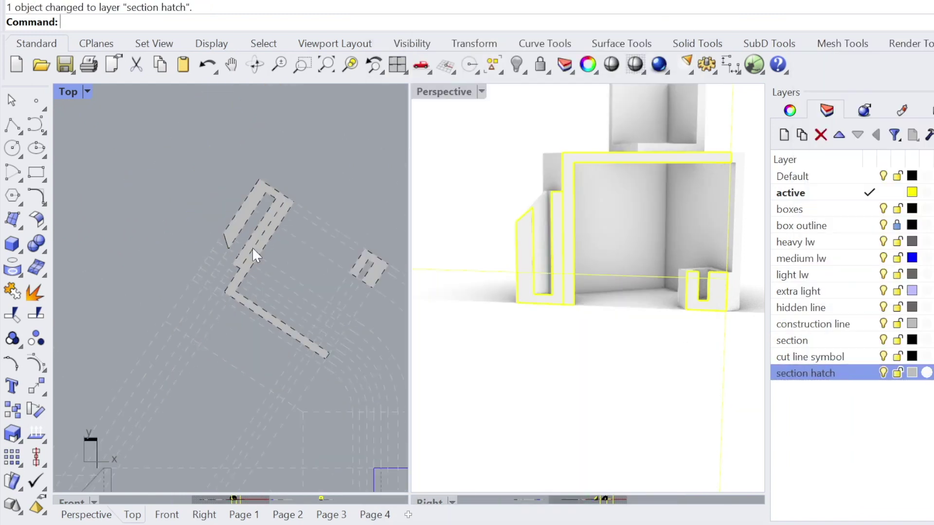
Step: Examine the end wall beyond the cut in perspective and locate the cut line's exit point in plan
right_click_drag(252, 247, 229, 189)
right_click_drag(618, 288, 559, 224)
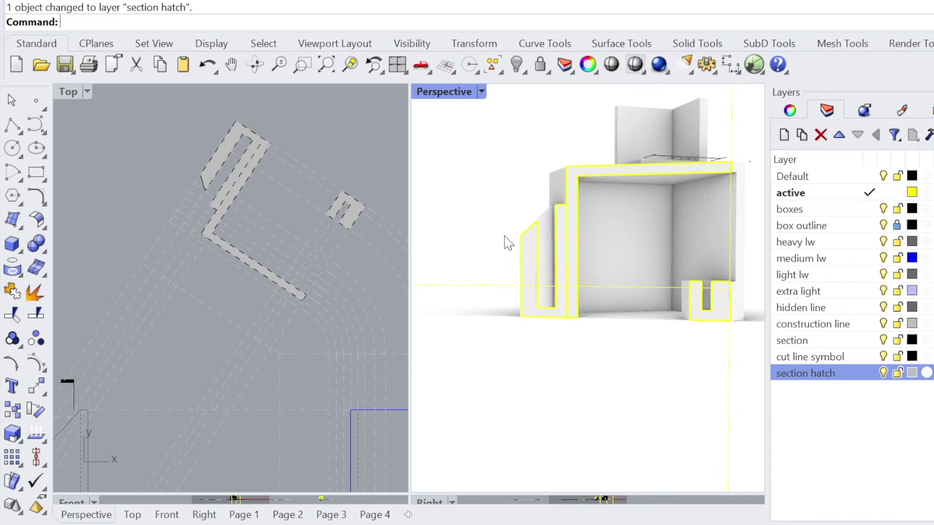
right_click_drag(625, 207, 633, 304)
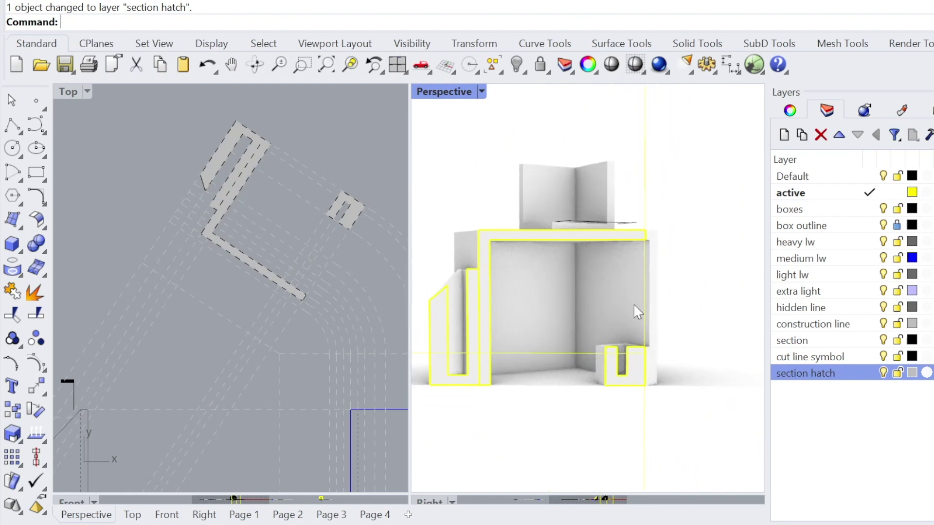
scroll(640, 325, "up", 5)
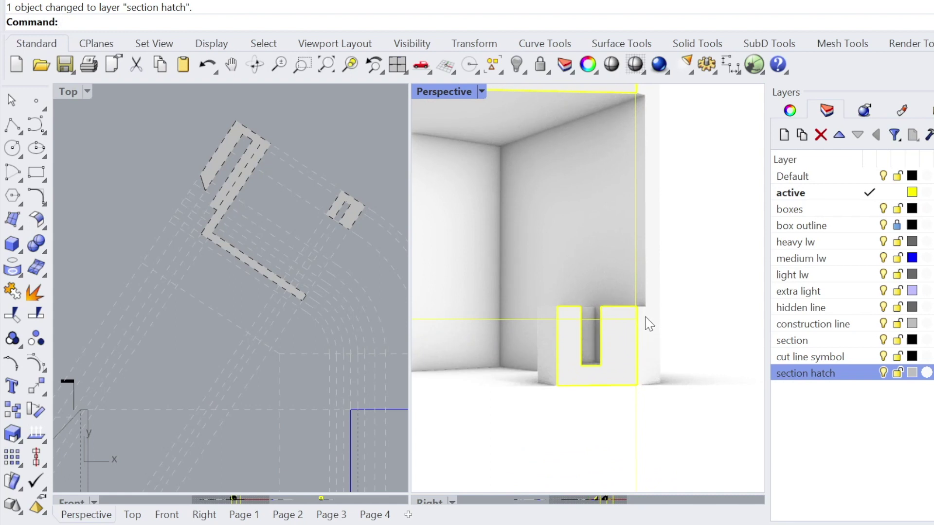
scroll(643, 337, "down", 1)
scroll(657, 281, "down", 1)
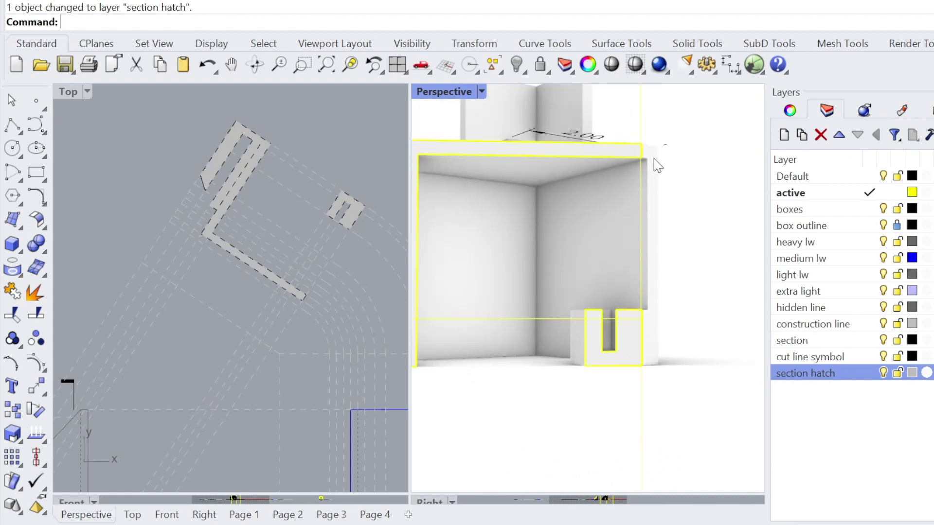
right_click_drag(232, 333, 272, 214)
scroll(185, 273, "up", 8)
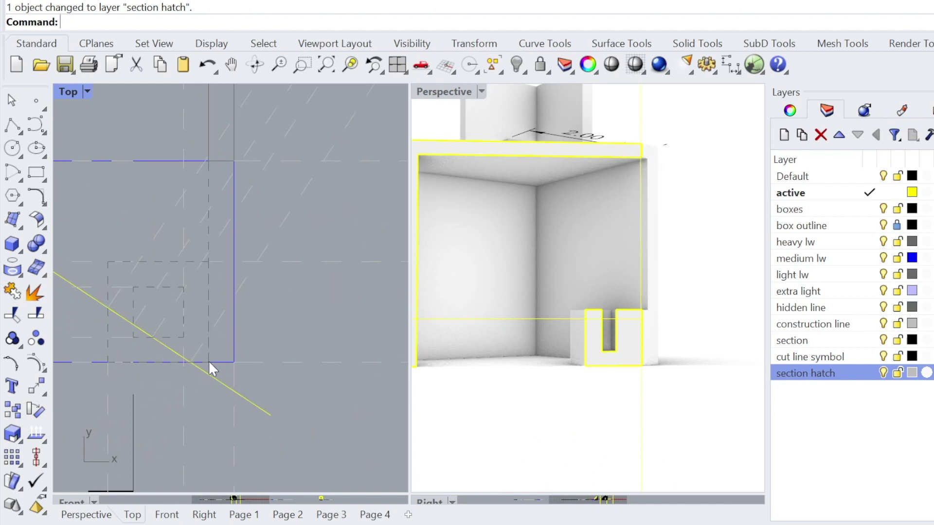
Step: Copy the projection line from the cut line's exit point to the main box's lower wall corner in plan
left_click(199, 343)
type("C")
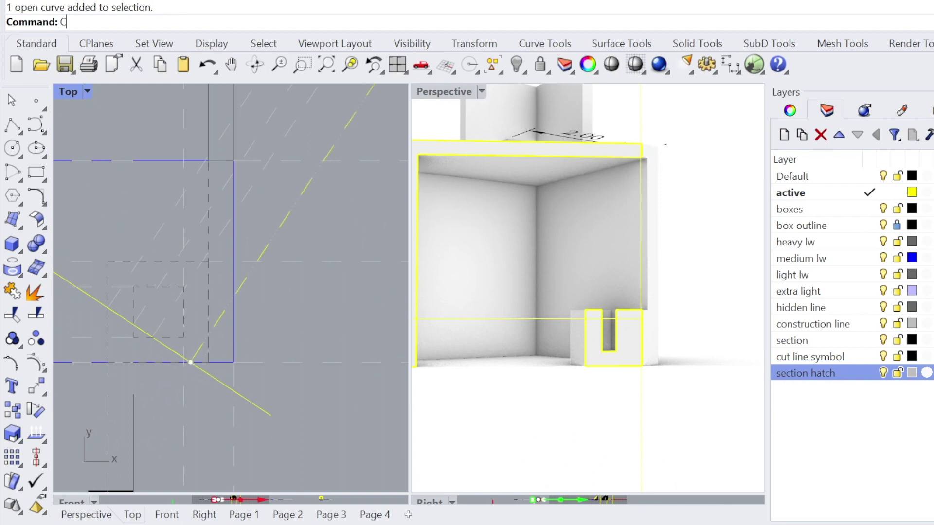
key("Return")
left_click(190, 362)
left_click(210, 362)
scroll(229, 359, "down", 1)
scroll(236, 359, "up", 1)
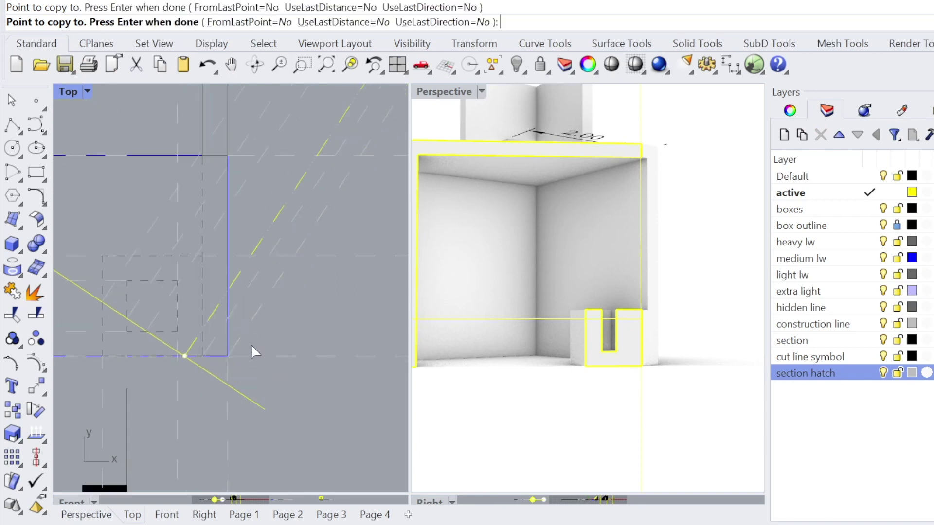
key("Return")
Step: Draw a closed polyline outlining the end wall beyond the cut, from the roof slab's end to the floor line in section
scroll(231, 308, "down", 3)
right_click_drag(271, 193, 206, 311)
scroll(258, 248, "up", 6)
type("pl")
key("Return")
left_click(258, 252)
left_click(246, 269)
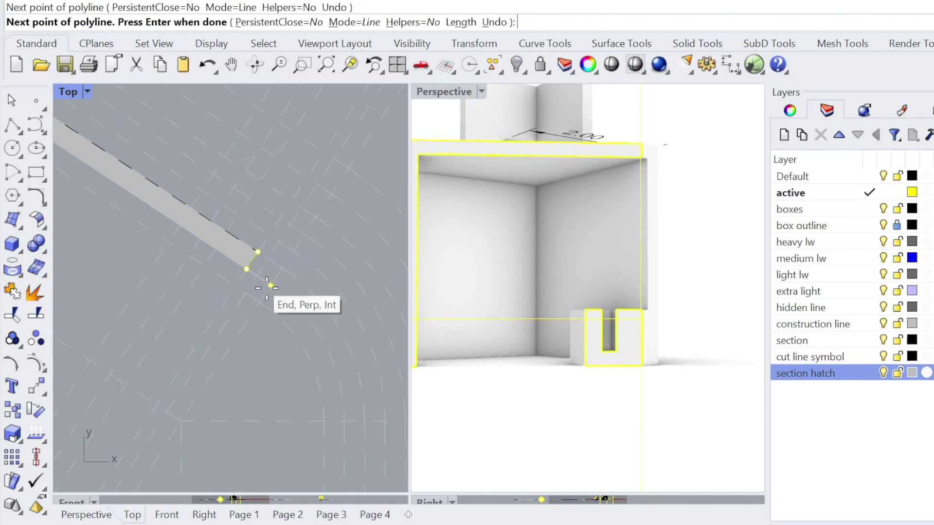
left_click(271, 285)
scroll(274, 233, "down", 7)
scroll(350, 135, "up", 5)
left_click(351, 135)
left_click(339, 127)
left_click(331, 121)
left_click(194, 328)
Step: Move the end wall's outline to the medium lw layer
left_click(243, 252)
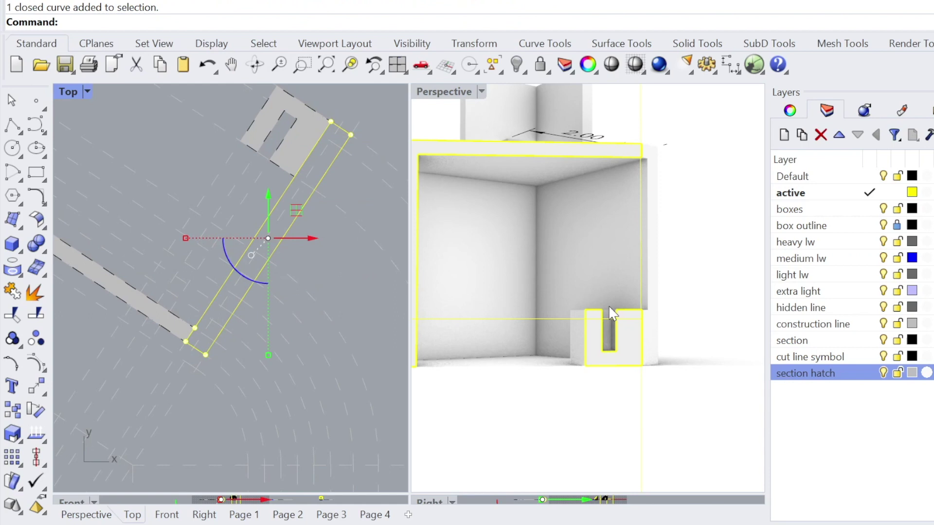
right_click_drag(609, 305, 626, 305)
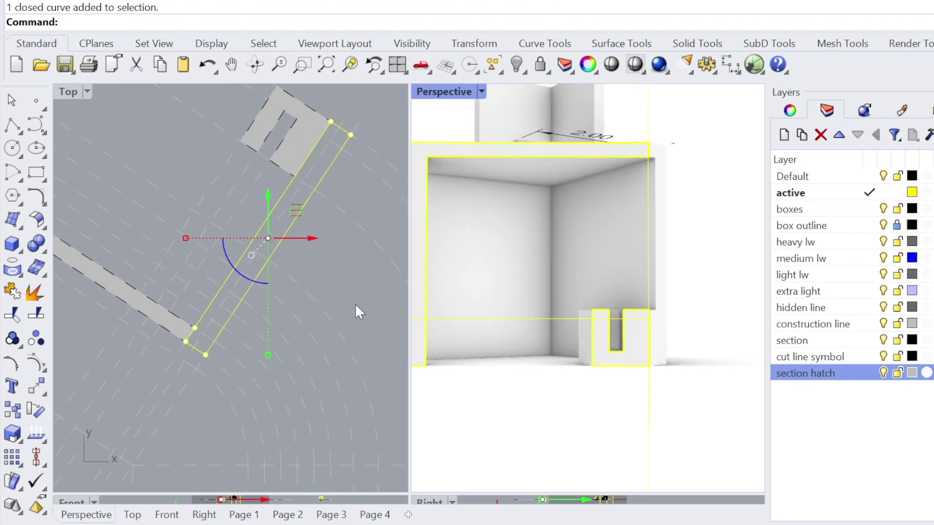
right_click(799, 259)
left_click(874, 483)
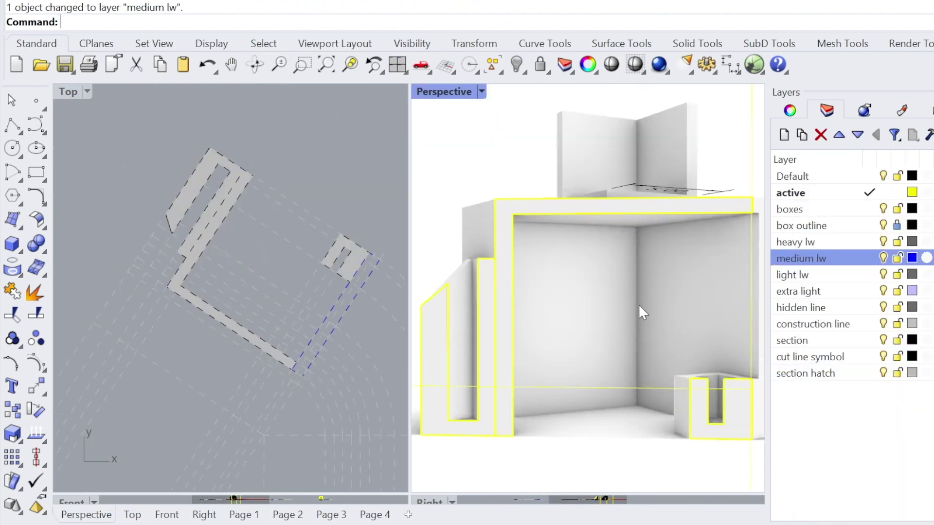
Step: Copy the projection line from the cut line to the main box's inner rear wall corner in plan
right_click_drag(638, 305, 628, 237)
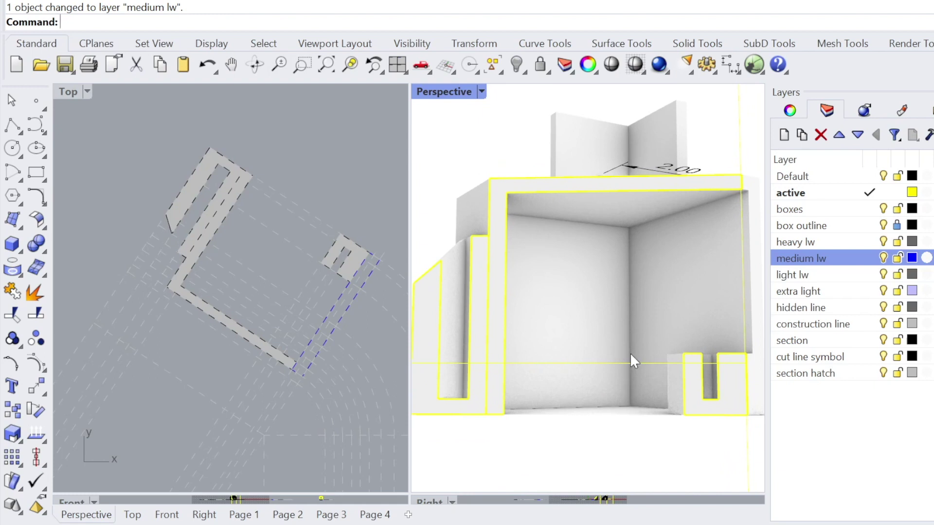
scroll(189, 367, "down", 7)
right_click_drag(164, 405, 298, 163)
scroll(224, 284, "up", 7)
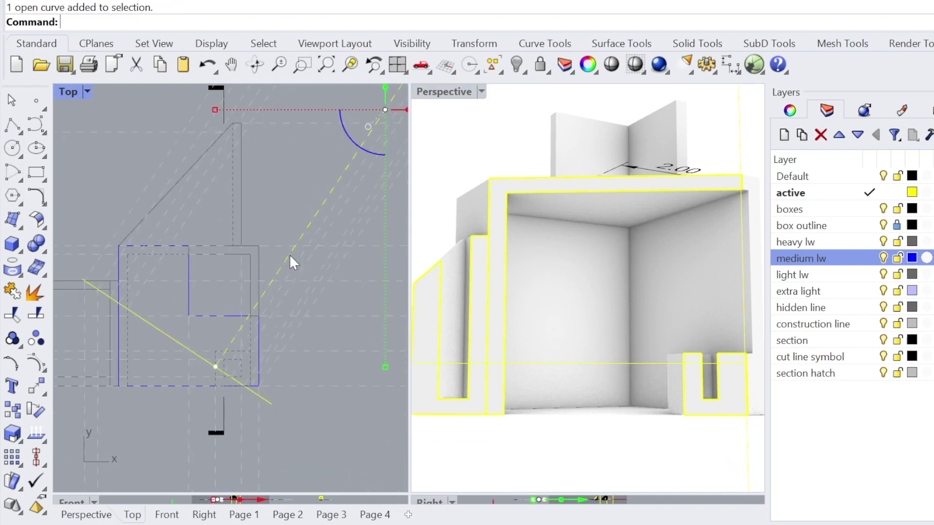
key("Return")
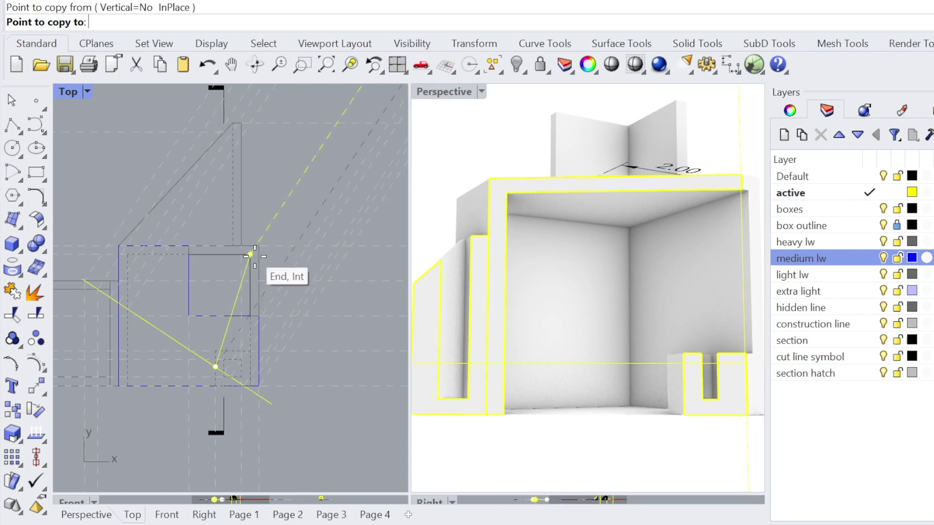
left_click(215, 366)
scroll(288, 241, "down", 3)
key("Return")
Step: Draw the room's inner corner line in section from the roof slab's inner face to the floor line
right_click_drag(300, 216, 235, 263)
scroll(256, 186, "up", 3)
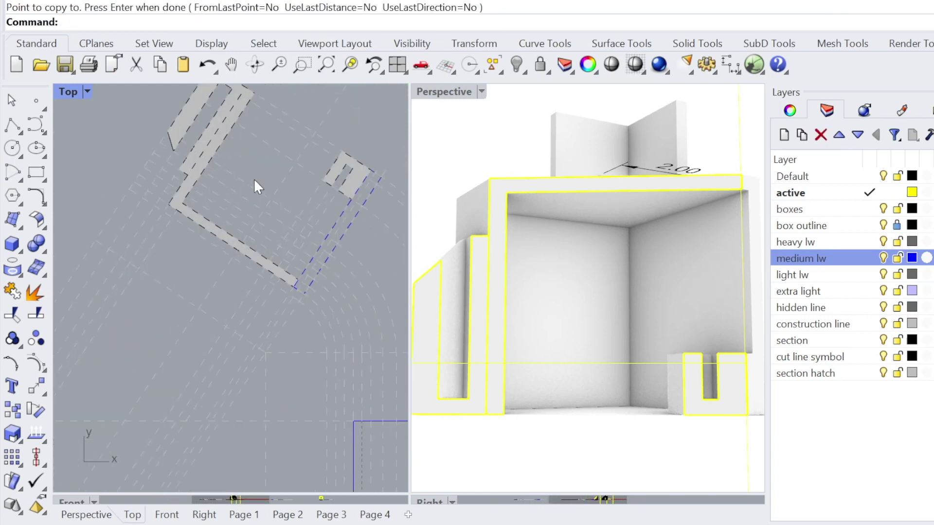
left_click(8, 127)
left_click(242, 242)
left_click(314, 133)
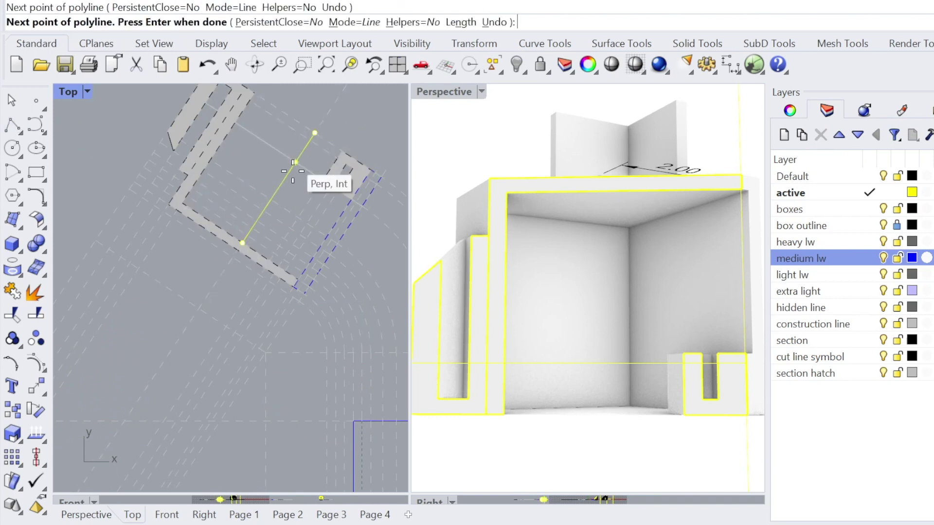
key("Return")
Step: Move the inner corner line to the light lw layer
scroll(272, 180, "up", 2)
left_click(280, 203)
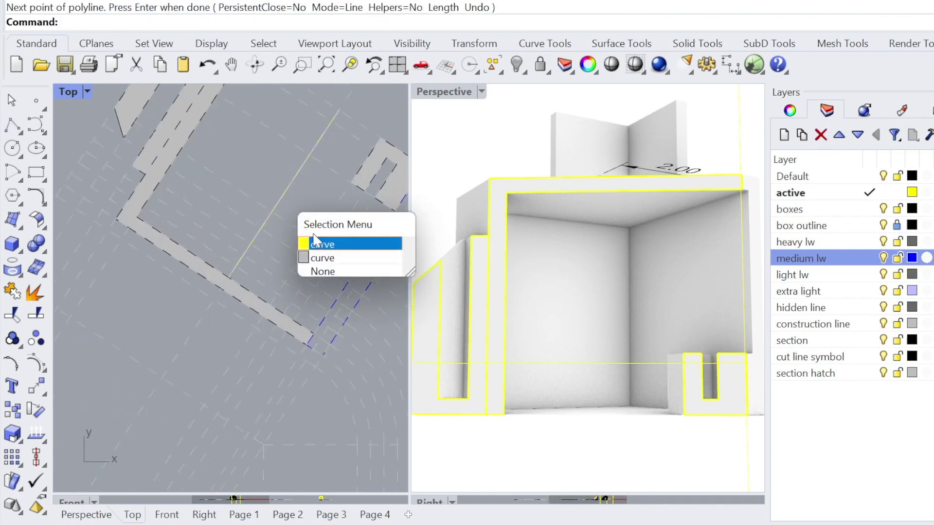
left_click(320, 247)
left_click(792, 274)
right_click(797, 275)
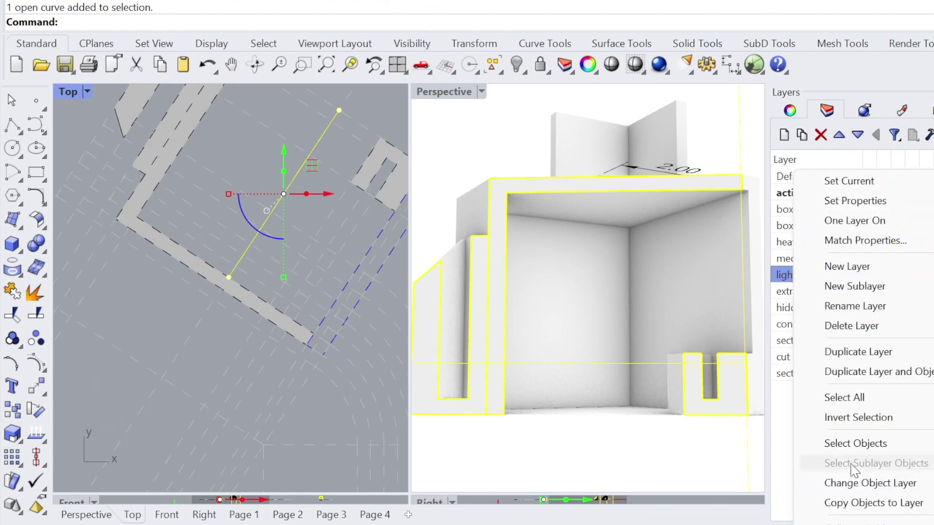
left_click(837, 482)
Step: Shorten the inner corner's projection line with Scale1D so it ends at the roof slab's outer edge
scroll(296, 198, "down", 2)
scroll(293, 194, "down", 1)
left_click(238, 261)
scroll(293, 186, "down", 2)
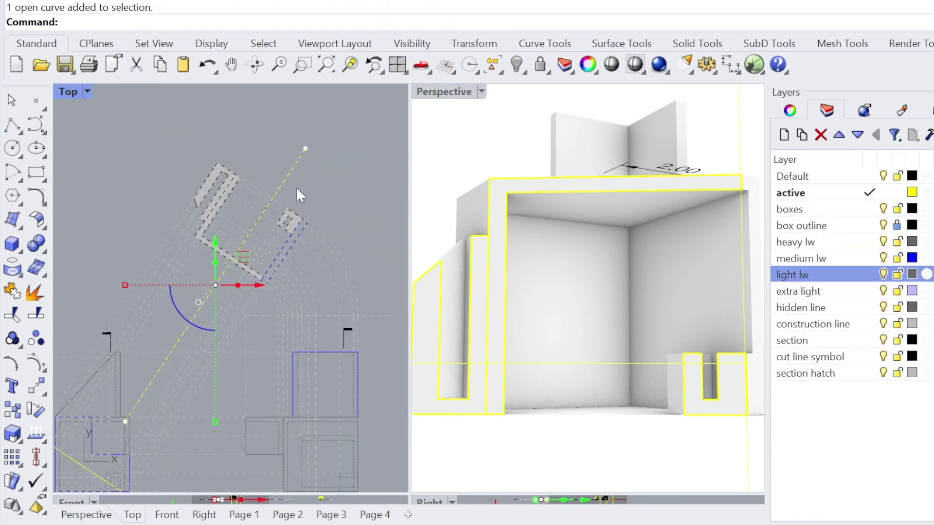
type("Scale1d")
key("Return")
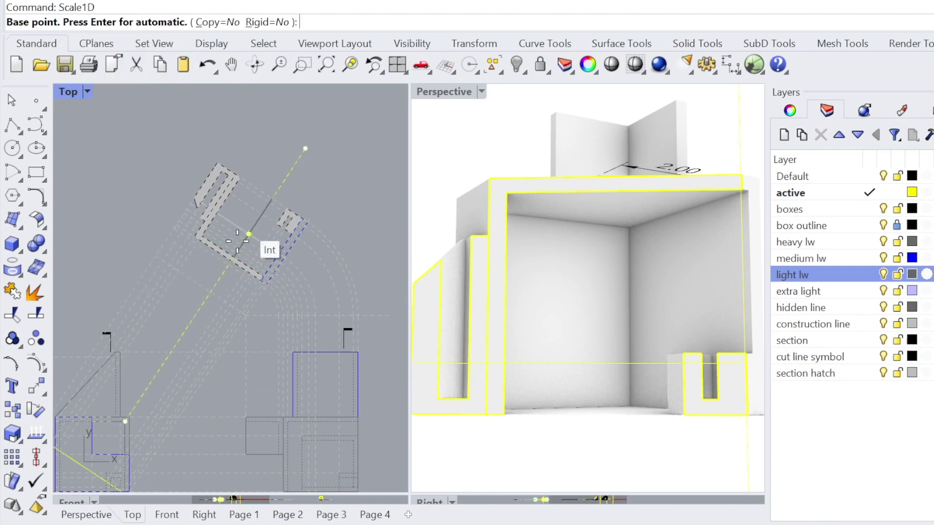
left_click(126, 421)
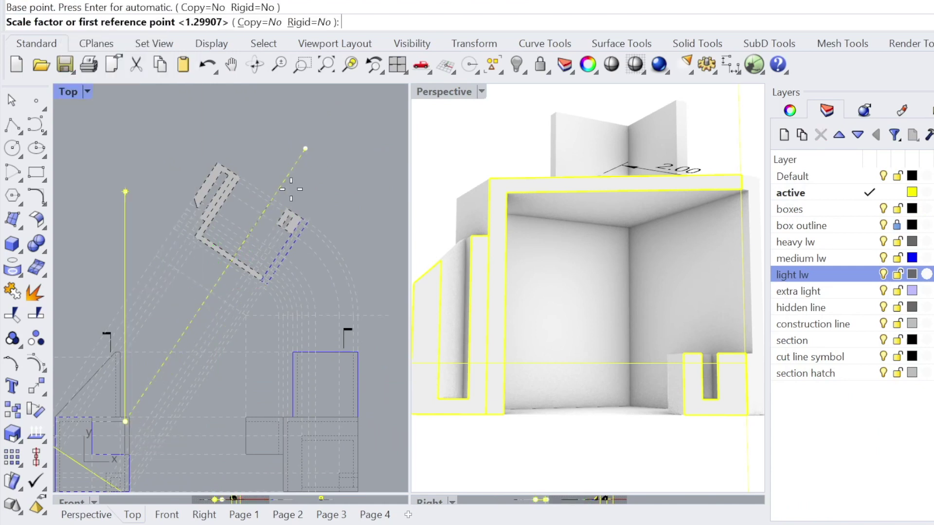
left_click(308, 150)
scroll(244, 259, "up", 4)
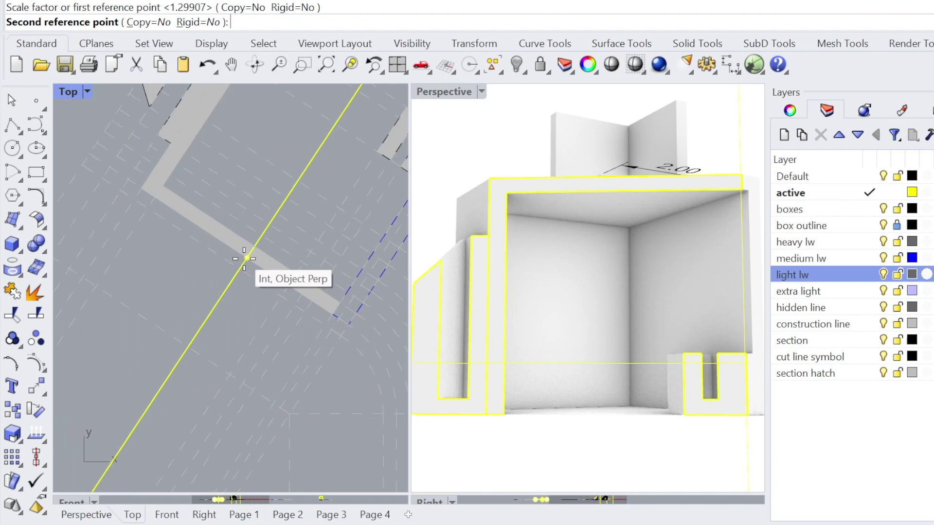
left_click(244, 258)
scroll(244, 260, "down", 3)
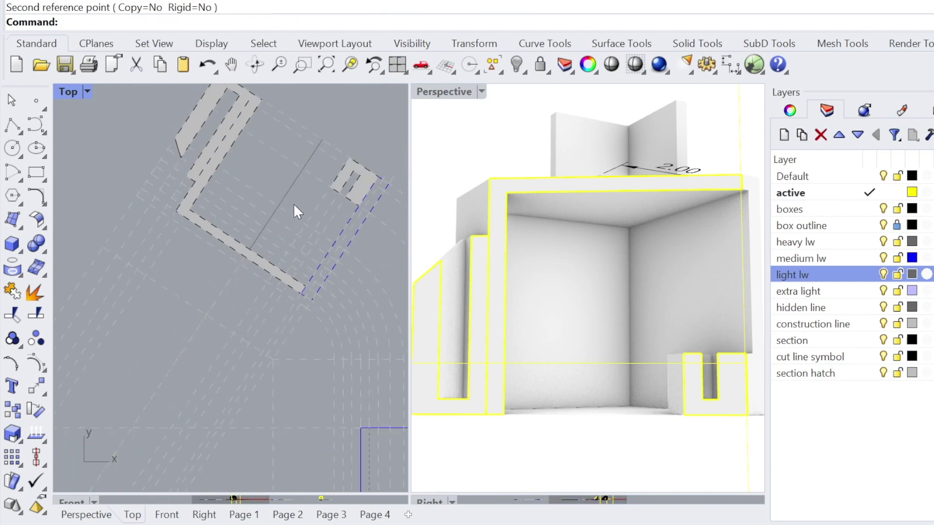
Step: Examine the upper box in perspective and project its side wall corner from plan to the section
scroll(291, 260, "up", 5)
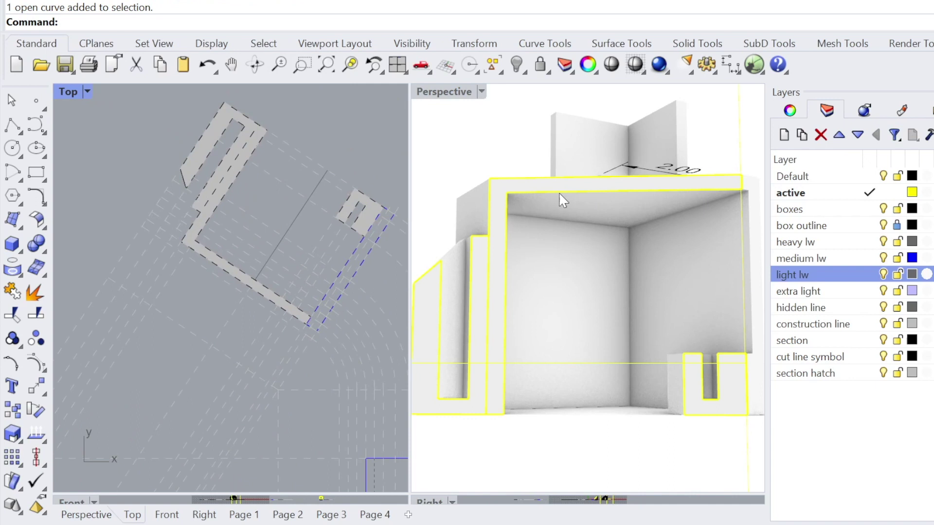
right_click_drag(563, 199, 544, 145)
right_click_drag(88, 330, 183, 262)
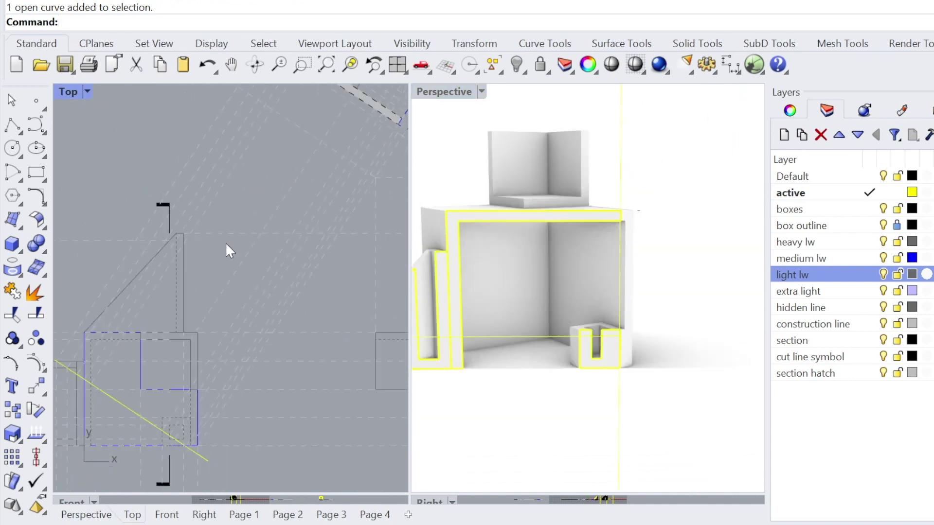
scroll(210, 281, "down", 4)
scroll(200, 299, "up", 4)
scroll(168, 361, "up", 4)
left_click(217, 374)
scroll(223, 378, "down", 8)
Step: Draw a polyline outlining the upper box's wider wall end beyond the roof slab in section
scroll(299, 228, "up", 6)
scroll(259, 205, "up", 2)
mouse_move(280, 262)
right_mouse_down()
mouse_move(262, 205)
mouse_move(331, 165)
right_mouse_up()
scroll(256, 192, "down", 2)
scroll(331, 158, "up", 3)
key("Return")
left_click(329, 135)
left_click(271, 217)
key("Return")
scroll(311, 180, "down", 6)
Step: Copy the projection line from the upper box's side wall to the end of its rear wall in plan
scroll(220, 211, "up", 6)
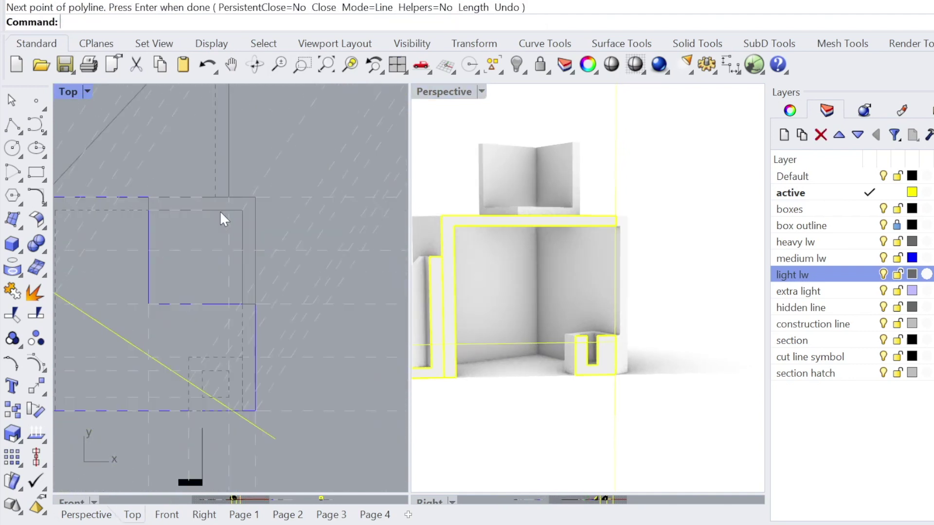
right_click_drag(268, 169, 260, 209)
left_click(261, 209)
type("copy")
left_click(233, 250)
left_click(140, 250)
left_click_drag(263, 144, 219, 160)
right_click_drag(270, 141, 249, 296)
Step: Draw a closed polyline outlining the upper box's narrower wall end in section
key("Return")
left_click(215, 214)
left_click(273, 125)
left_click(267, 120)
left_click(207, 210)
left_click(216, 215)
key("Delete")
key("Return")
key("Return")
scroll(221, 244, "down", 6)
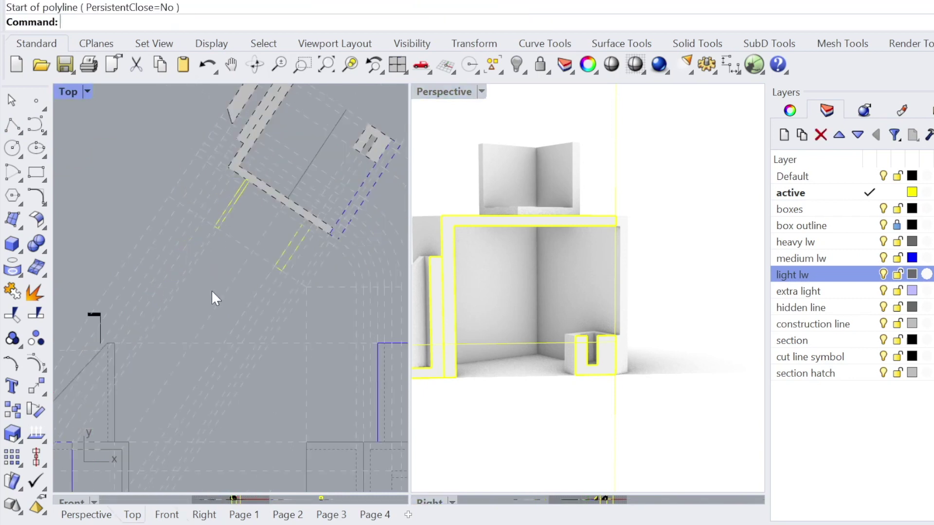
Step: Draw the upper box's floor edge between its two wall ends and a short line beside the wider wall end
scroll(316, 221, "up", 7)
left_click(12, 125)
scroll(171, 158, "up", 4)
left_click(137, 121)
left_click(310, 240)
key("Return")
key("Return")
left_click(335, 257)
left_click(349, 236)
key("Return")
Step: Trim the excess line at the upper box's narrower wall end
type("trim")
key("Return")
key("Return")
scroll(181, 158, "up", 6)
left_click(185, 158)
scroll(198, 170, "down", 8)
Step: Draw a polyline around the upper box's narrower wall end from the floor edge to the roof slab
scroll(199, 166, "up", 4)
left_click(198, 158)
left_click(119, 276)
left_click(111, 270)
left_click(201, 134)
key("Return")
Step: Move the upper box's wall end outlines and floor edge to the light lw layer
left_click(287, 248)
right_click_drag(583, 311, 581, 297)
right_click(800, 291)
left_click(842, 481)
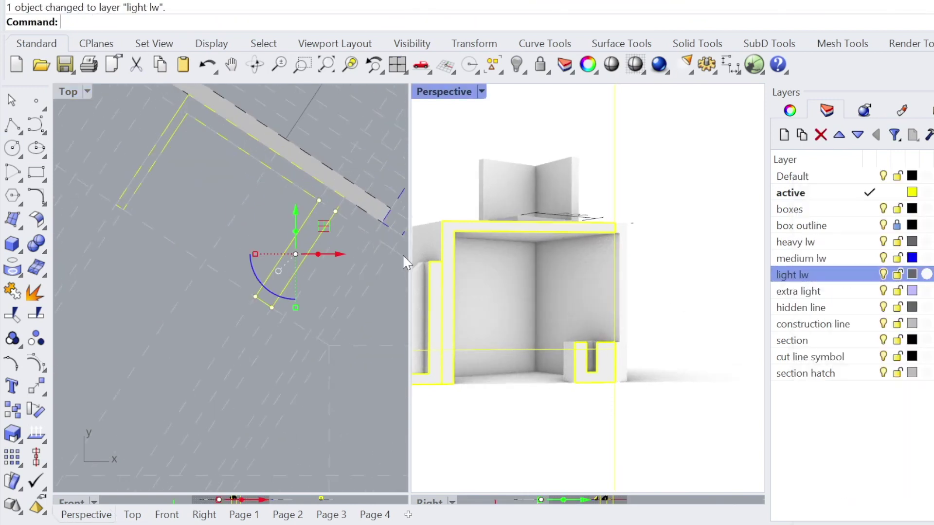
left_click(284, 178)
left_click(316, 233)
left_click(164, 153, "shift")
left_click(198, 210)
right_click(784, 280)
Step: Delete the leftover curve near the upper box's wider wall end
left_click(274, 149)
left_click(304, 204)
key("Delete")
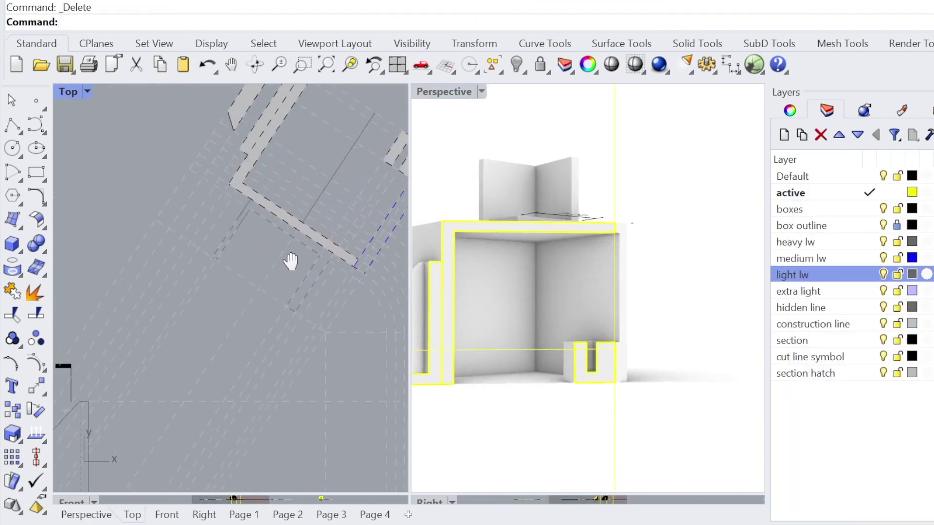
Step: Draw the upper box's inner corner line and the outer edge joining its wall ends below the section
scroll(291, 262, "down", 7)
scroll(203, 354, "up", 6)
scroll(205, 352, "down", 6)
scroll(294, 219, "up", 8)
key("Return")
left_click(258, 212)
left_click(220, 274)
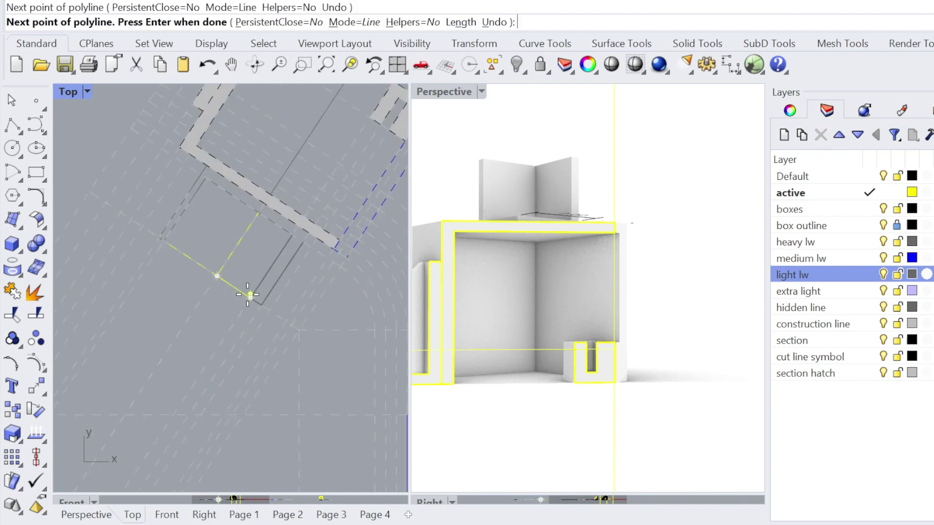
key("Return")
Step: Move the three upper box lines beyond the cut to the extra light layer
scroll(215, 265, "up", 6)
left_click(194, 269)
left_click(252, 307, "shift")
left_click(242, 252, "shift")
right_click(798, 291)
left_click(843, 482)
scroll(290, 246, "down", 12)
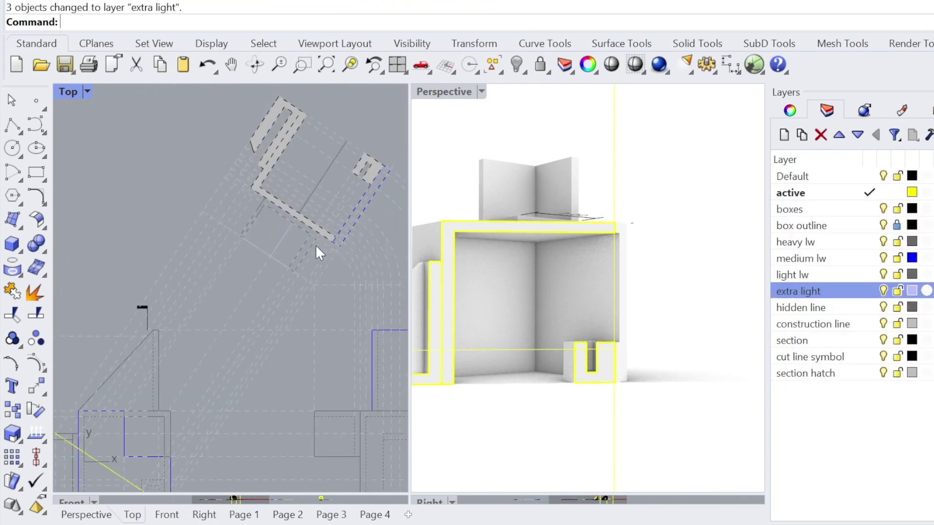
Step: Examine the cut model from several angles and compare it with the section for edges beyond or behind the cut
scroll(290, 222, "up", 4)
right_click_drag(305, 196, 295, 262)
right_click_drag(550, 272, 630, 286)
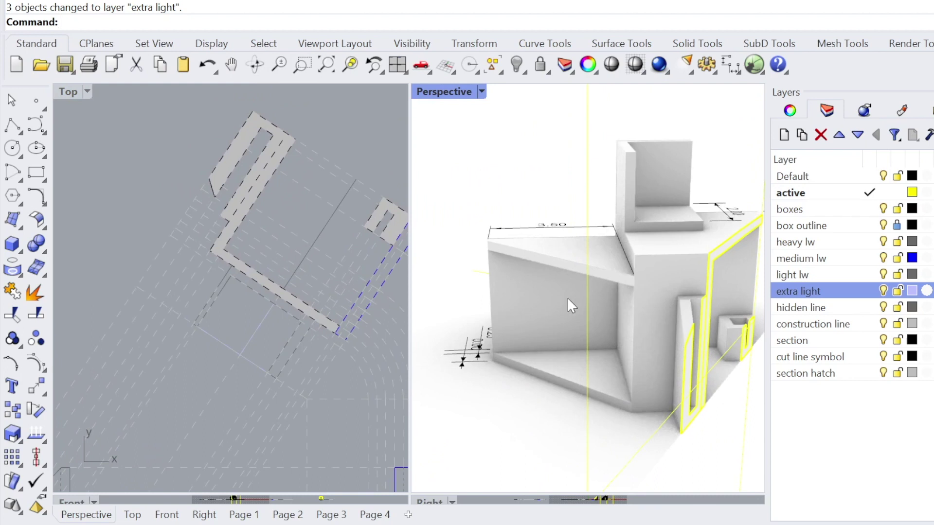
right_click_drag(531, 282, 662, 309)
scroll(724, 288, "down", 6)
scroll(693, 352, "down", 3)
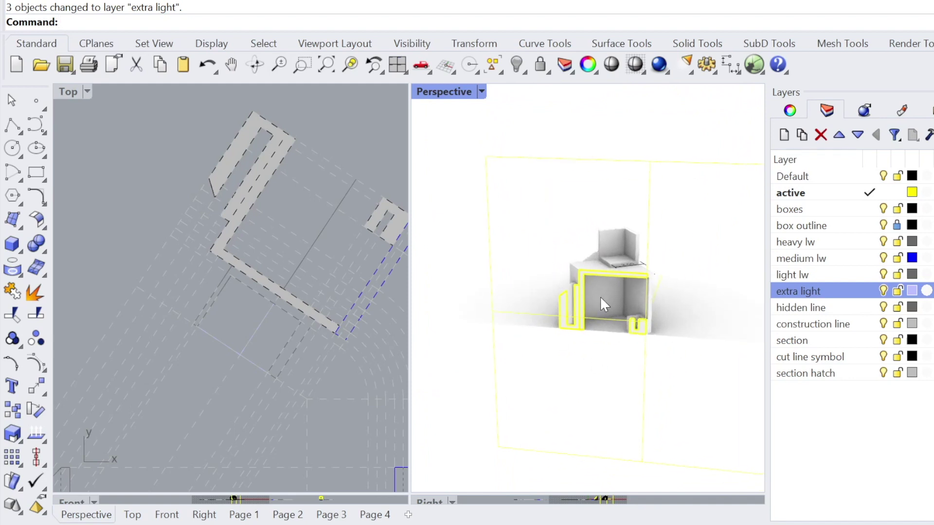
scroll(601, 296, "up", 4)
right_click_drag(642, 325, 660, 337)
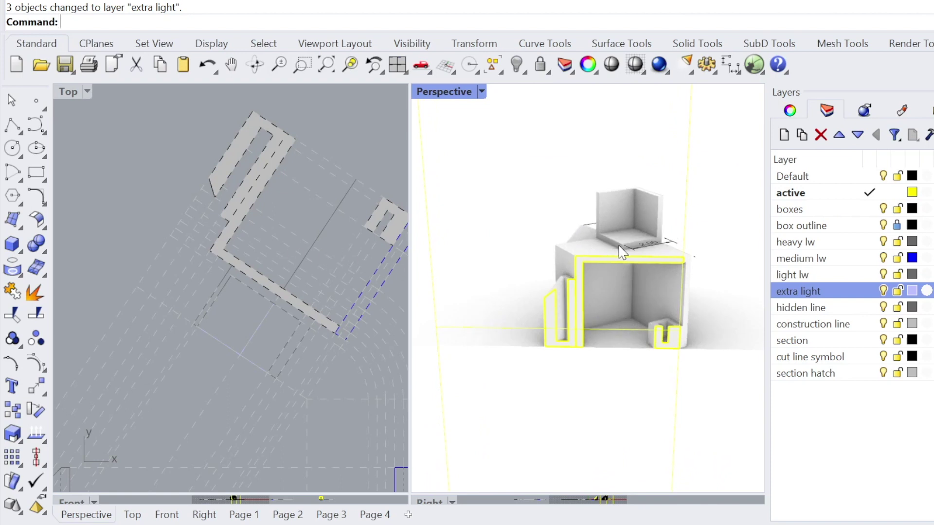
scroll(340, 245, "down", 5)
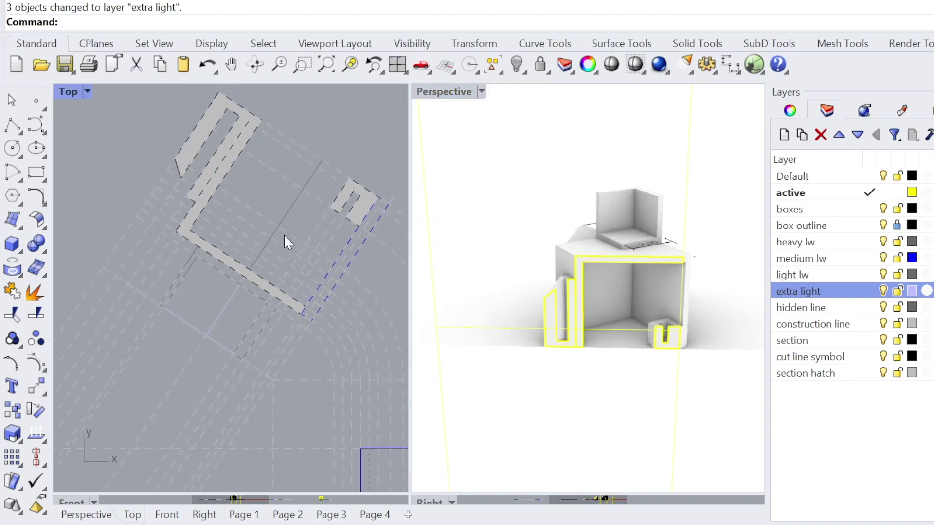
mouse_move(332, 312)
right_mouse_down()
mouse_move(334, 285)
mouse_move(333, 308)
right_mouse_up()
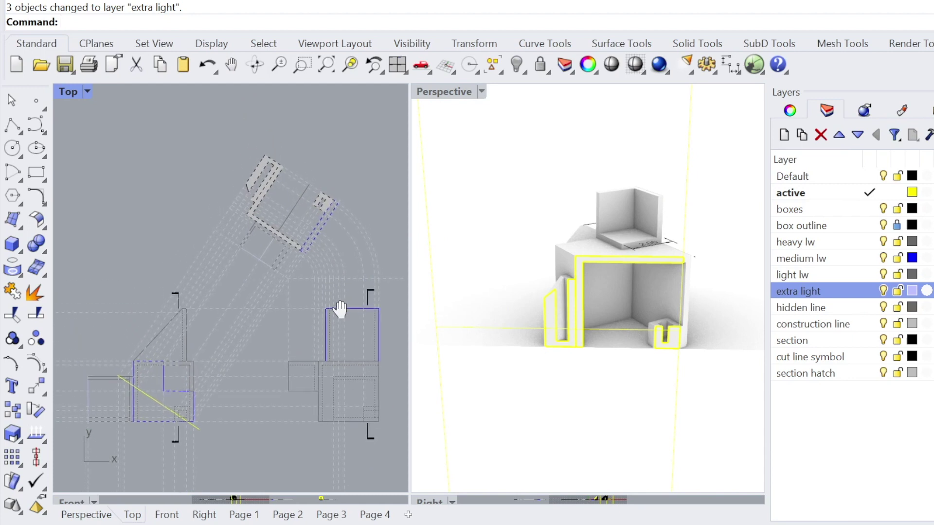
scroll(304, 221, "up", 3)
right_click_drag(302, 224, 316, 198)
right_click_drag(612, 316, 634, 230)
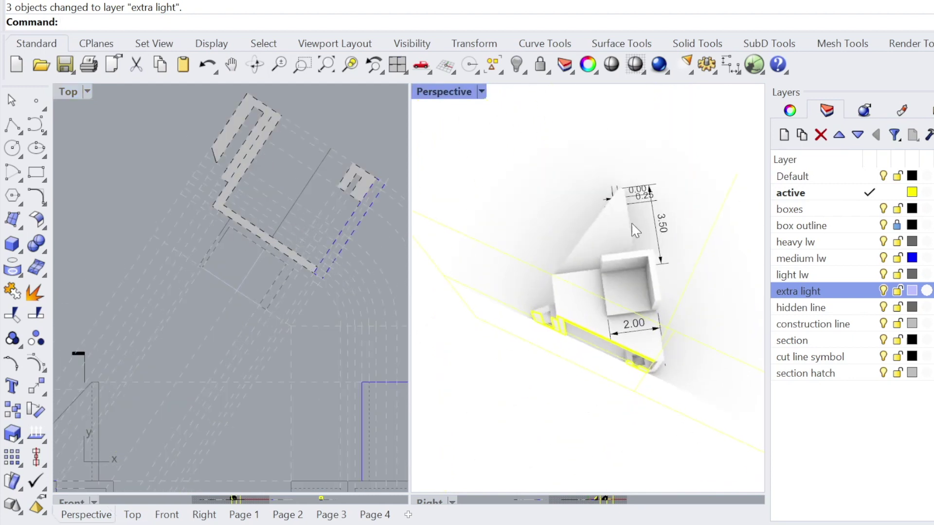
scroll(222, 243, "down", 3)
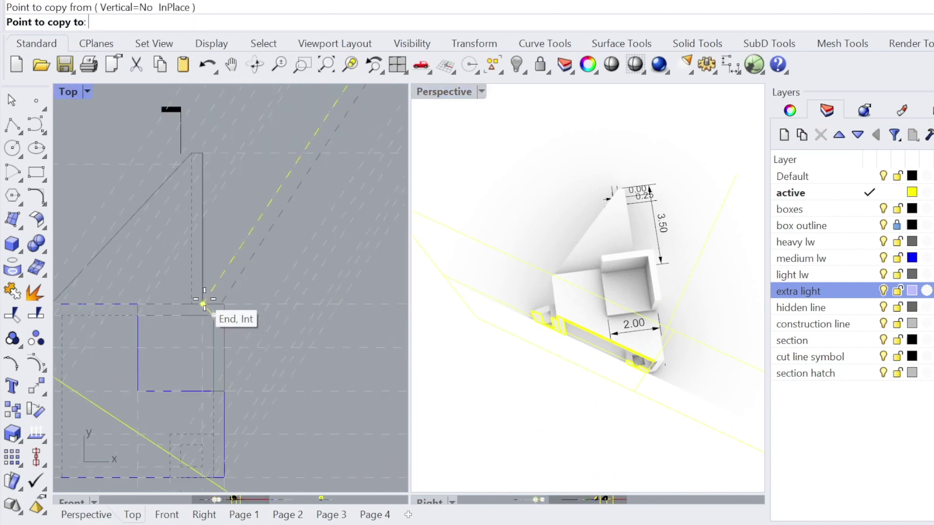
Step: Copy the oblique projection line to the wall's inner corner, draw the matching edge in the section and assign it to the hidden line layer
left_click(214, 315)
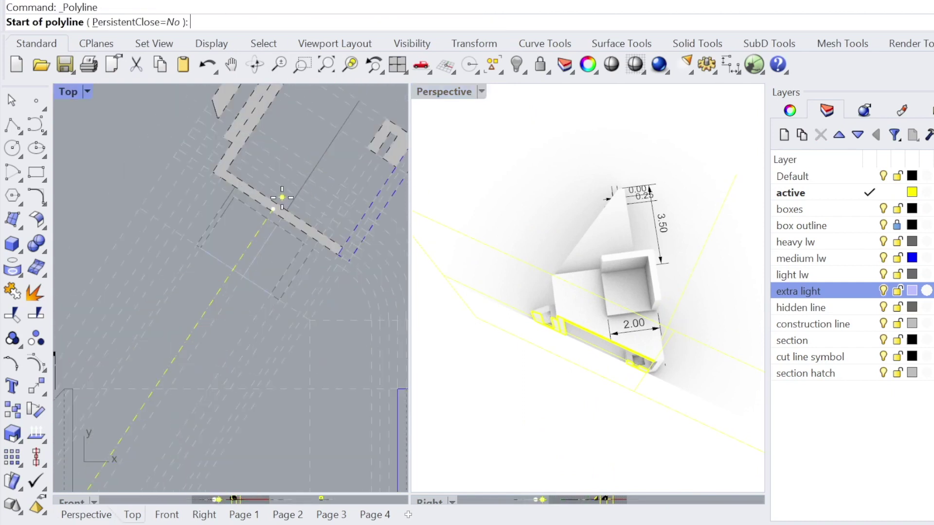
left_click(282, 197)
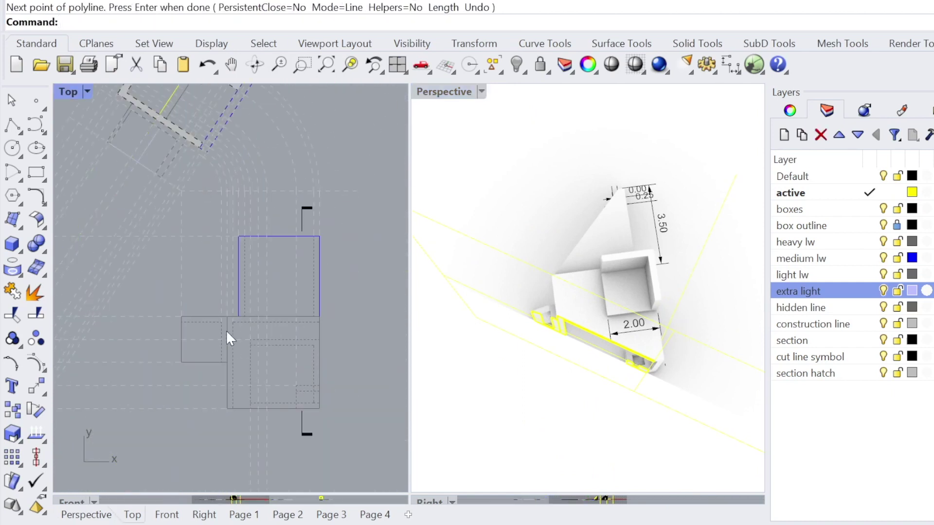
left_click(844, 482)
Step: Trace the visible part of the side box beyond the thick cut wall with polylines along the projection lines
left_click(104, 432)
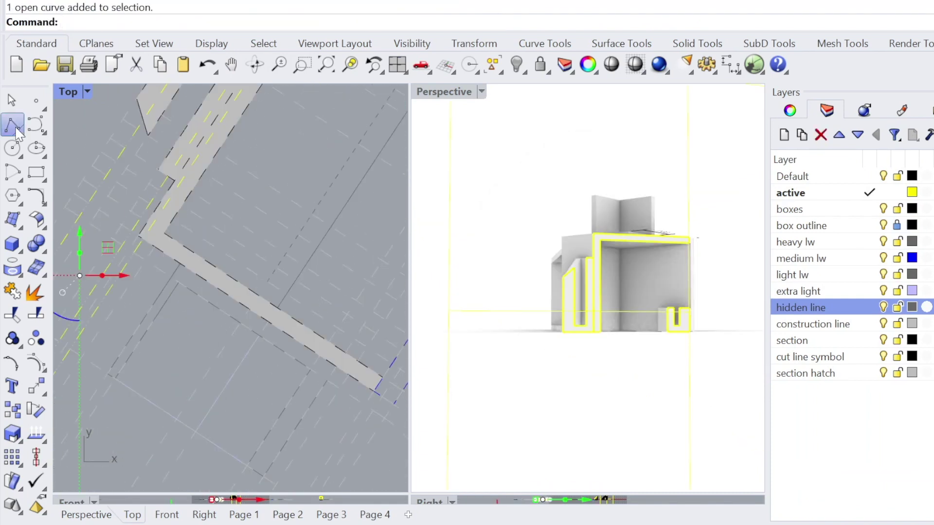
left_click(12, 125)
scroll(160, 227, "up", 2)
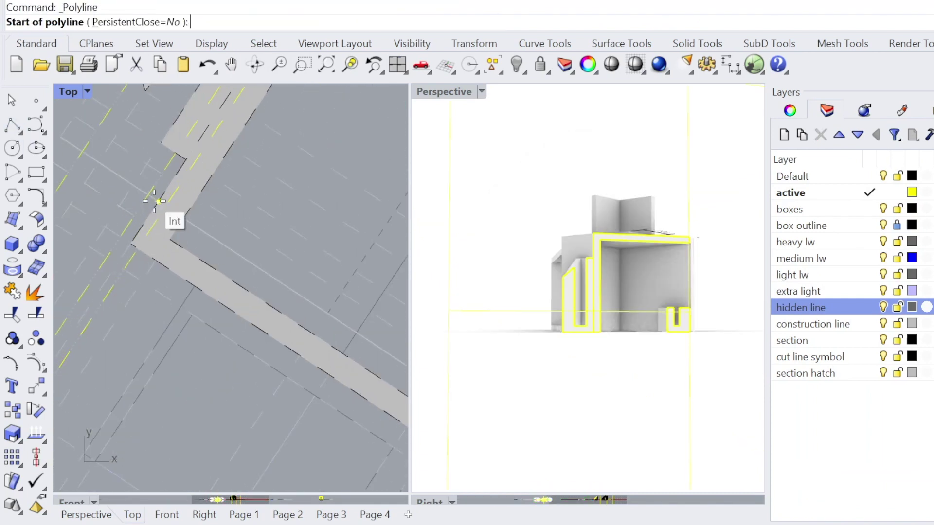
left_click(151, 197)
left_click(177, 153)
key("Return")
scroll(180, 147, "down", 2)
right_click_drag(109, 163, 159, 210)
key("Return")
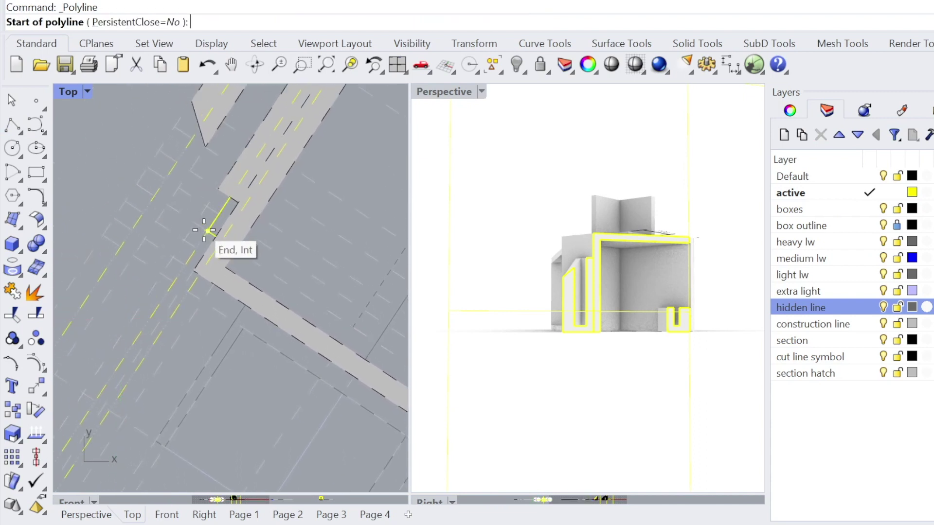
left_click(206, 231)
left_click(154, 196)
left_click(199, 130)
key("Return")
Step: Draw a line along the side box's projected edge from inside the thick cut wall into the section's interior
scroll(209, 123, "down", 3)
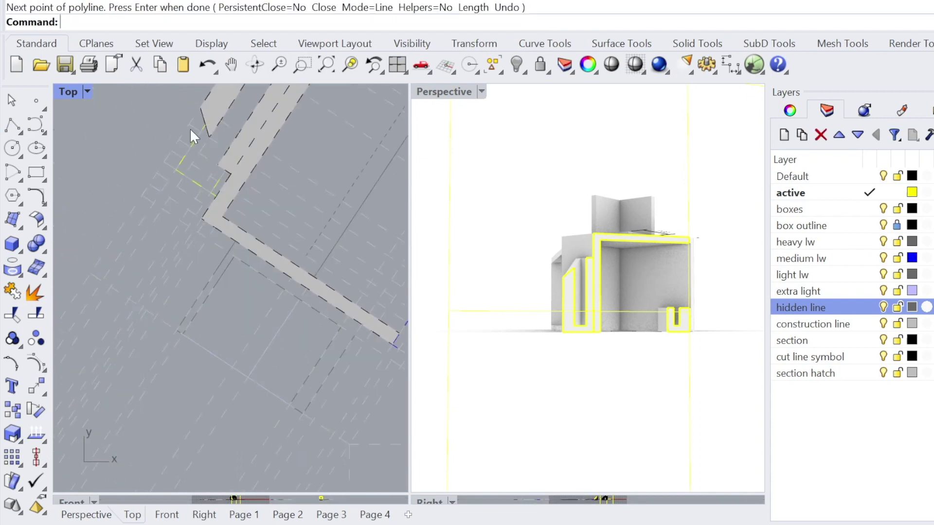
right_click_drag(183, 131, 178, 220)
right_click_drag(176, 269, 218, 174)
right_click_drag(222, 139, 199, 217)
left_click(187, 253)
scroll(296, 186, "down", 8)
right_click_drag(372, 337, 317, 268)
scroll(308, 309, "up", 5)
right_click_drag(299, 219, 359, 484)
scroll(229, 259, "up", 4)
left_click(229, 259)
left_click(6, 127)
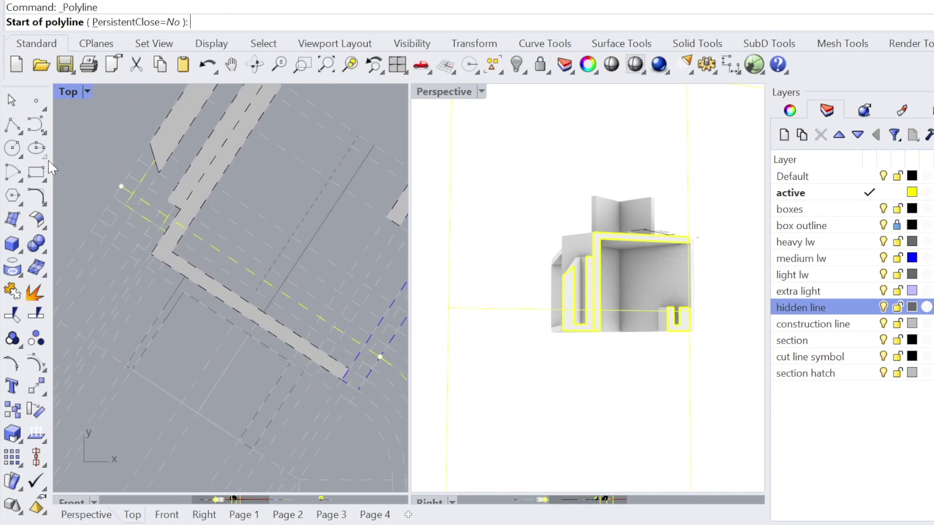
left_click(263, 280)
left_click(188, 230)
key("Return")
Step: Copy the oblique projection line from the triangular box's outer wall corner to its inner wall face
scroll(188, 229, "down", 6)
right_click_drag(188, 229, 307, 117)
left_click(198, 369)
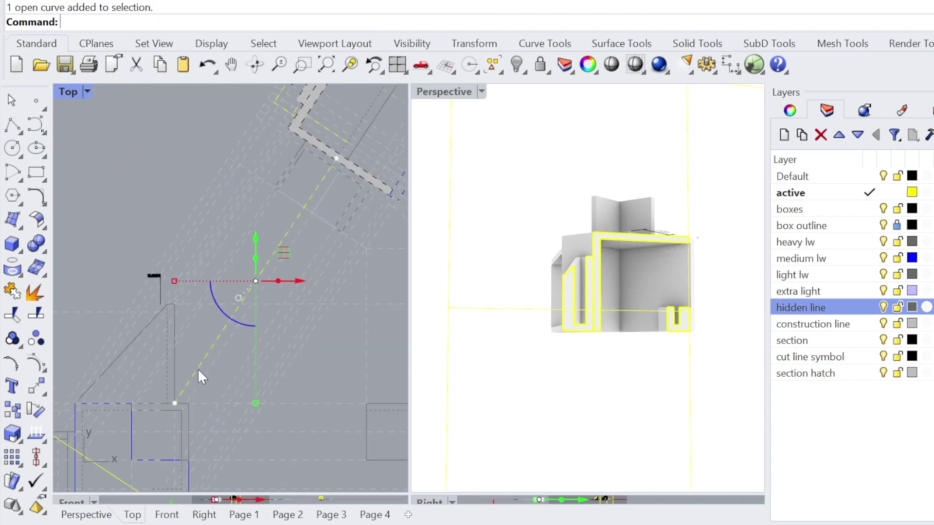
key("Return")
left_click(175, 403)
left_click(167, 403)
key("Return")
scroll(276, 230, "up", 2)
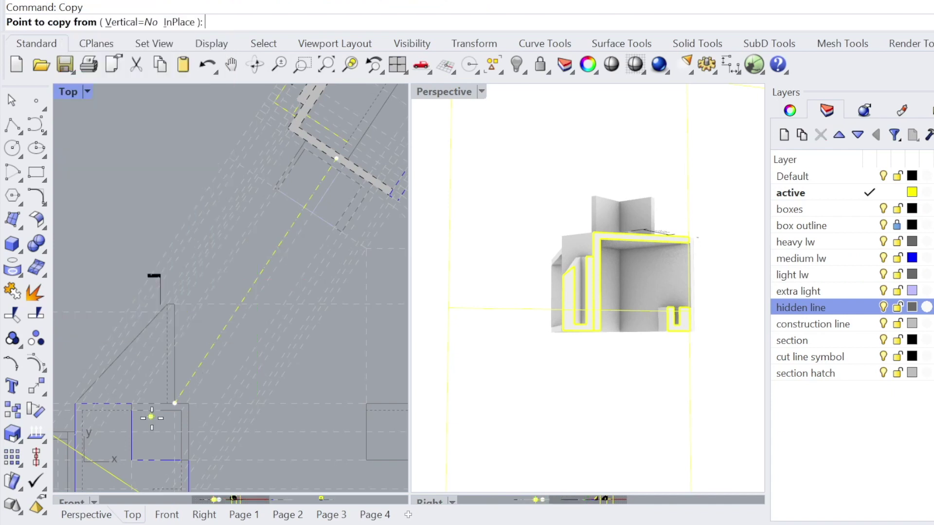
Step: Extend the side box's concealed edges in the section and move them to the hidden line layer
right_click_drag(276, 229, 228, 308)
left_click(311, 152)
type("Extend")
left_click(189, 242)
right_click(800, 308)
left_click(851, 483)
Step: Draw the side box's second long concealed edge on the hidden line layer and move its visible outline to the extra light layer
left_click(15, 128)
left_click(235, 271)
scroll(266, 236, "down", 2)
left_click(323, 138)
scroll(227, 271, "up", 4)
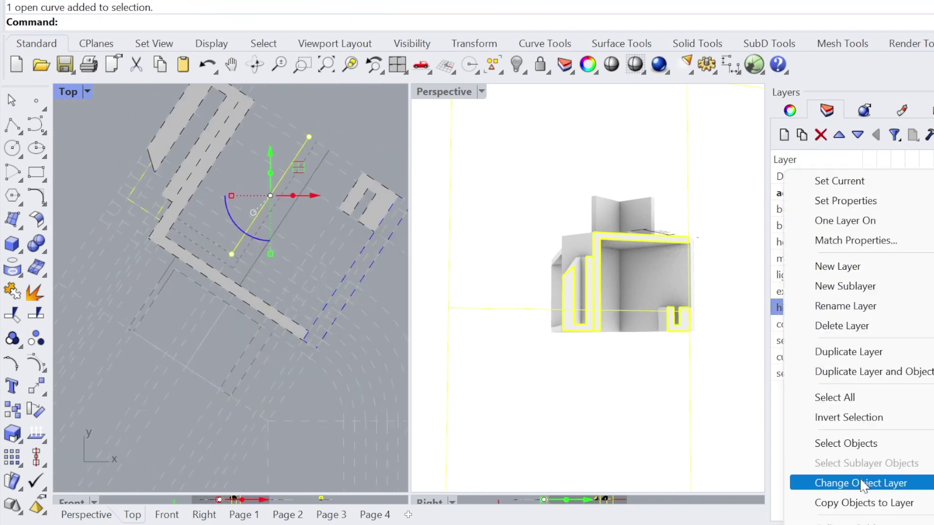
left_click(855, 481)
Step: Review the oblique section's visible and hidden edges against the projection lines from the views below
scroll(150, 238, "up", 3)
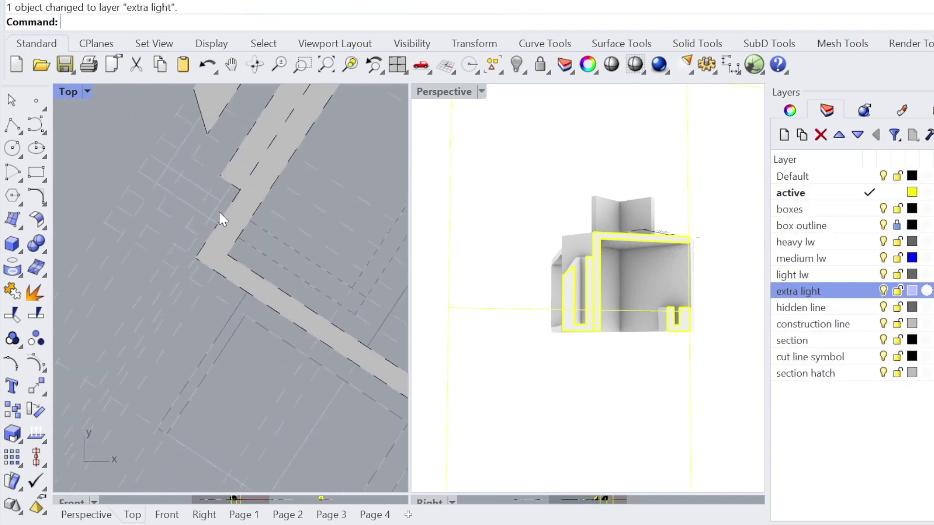
scroll(260, 241, "down", 3)
scroll(249, 234, "up", 3)
scroll(229, 170, "down", 5)
scroll(267, 237, "up", 5)
scroll(231, 222, "down", 6)
scroll(271, 233, "up", 4)
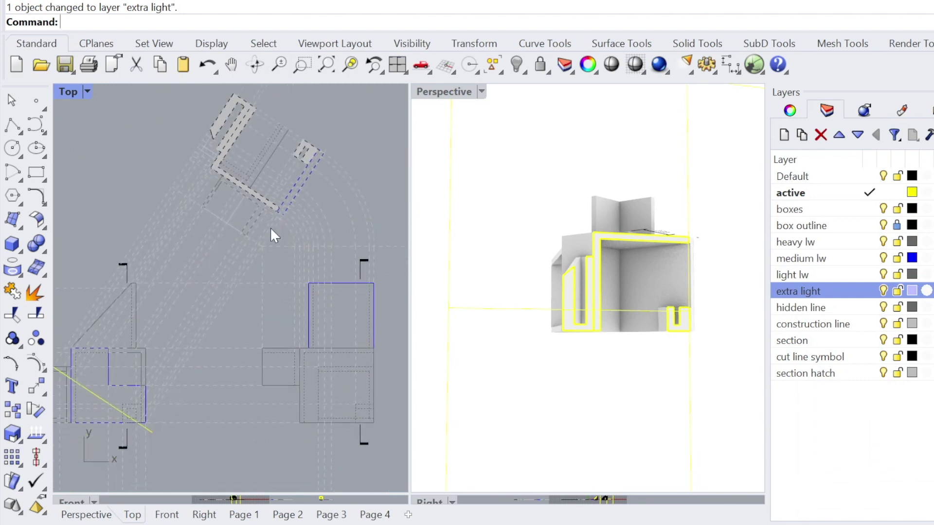
scroll(248, 180, "down", 3)
right_click_drag(272, 234, 269, 254)
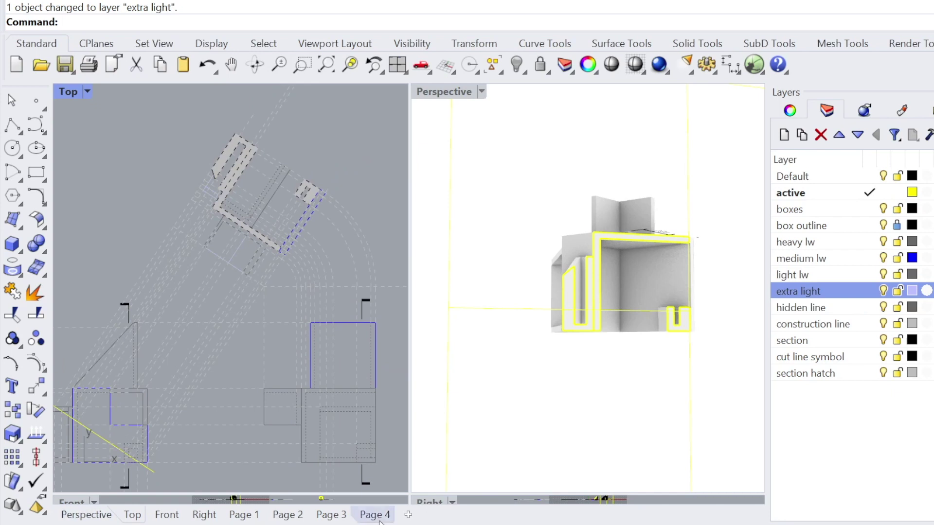
Step: Open the Page 4 layout and examine the oblique section's printed line weights and dashed lines
left_click(375, 515)
scroll(494, 250, "up", 5)
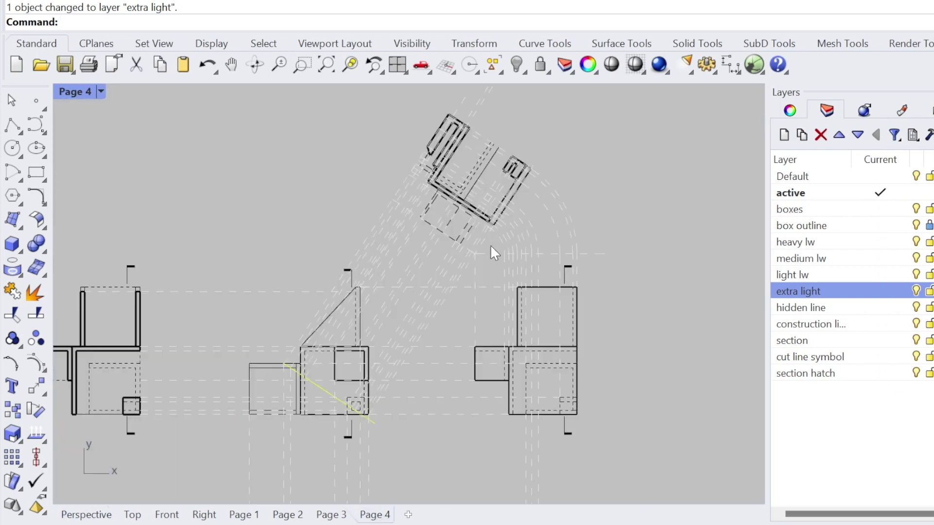
right_click_drag(491, 192, 462, 247)
scroll(350, 174, "up", 6)
scroll(387, 212, "down", 4)
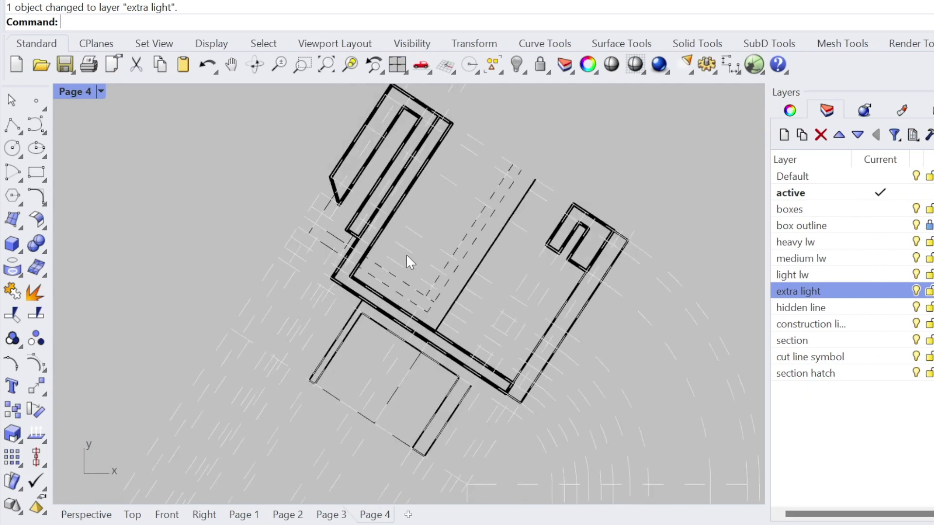
right_click_drag(448, 295, 422, 247)
scroll(564, 237, "down", 2)
scroll(459, 301, "up", 10)
scroll(439, 306, "down", 8)
scroll(379, 266, "up", 6)
scroll(380, 267, "down", 14)
right_click_drag(390, 325, 402, 287)
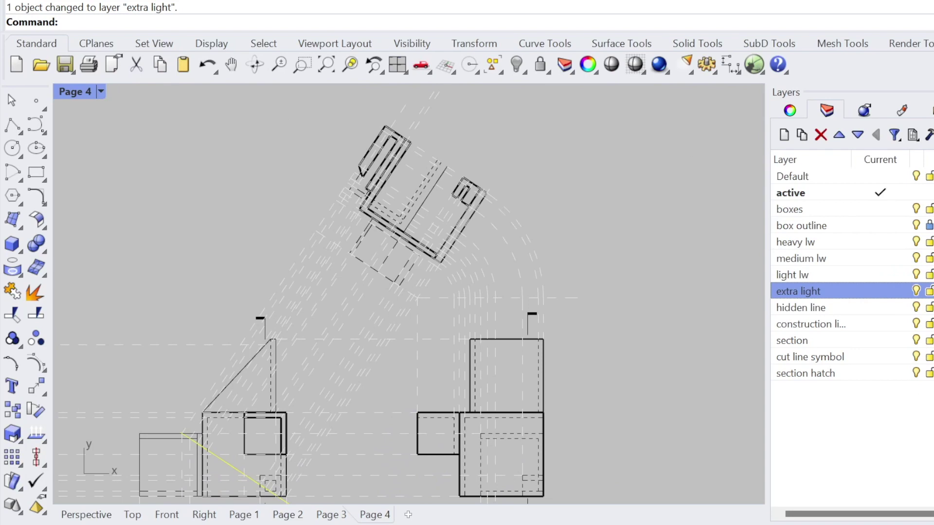
Step: Set the section hatch layer's print color to Dark Gray
left_click(933, 373)
left_click(579, 195)
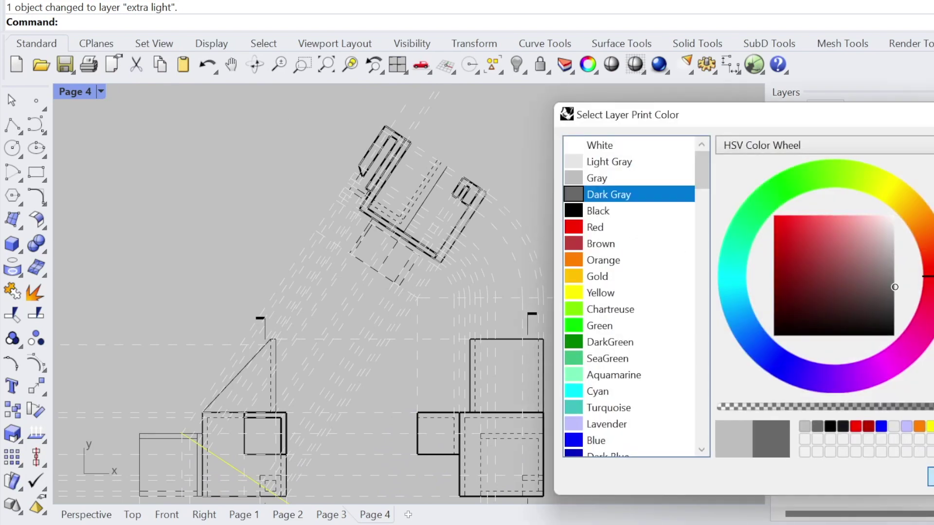
left_click(931, 477)
scroll(501, 223, "up", 8)
right_click_drag(457, 226, 585, 284)
scroll(491, 284, "up", 4)
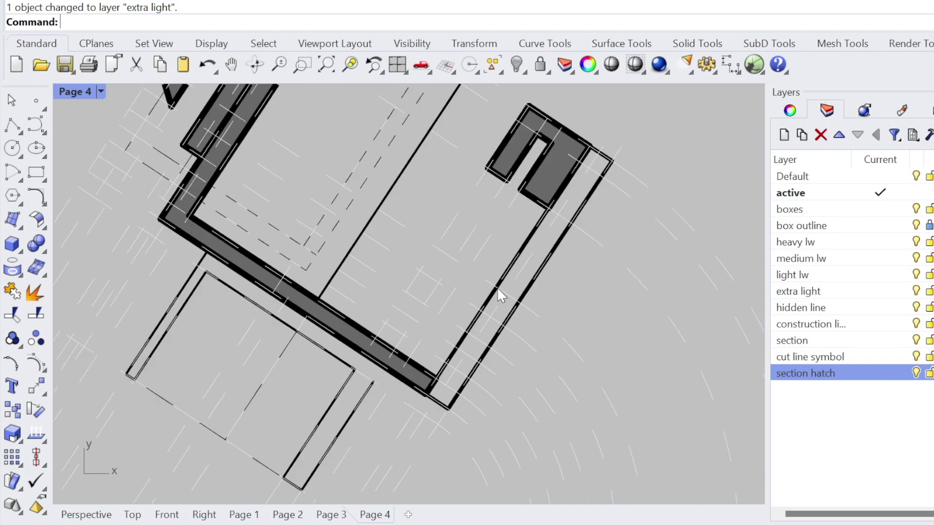
Step: Reposition the oblique cut line symbols around the view and delete the yellow cut line between them
scroll(443, 292, "down", 5)
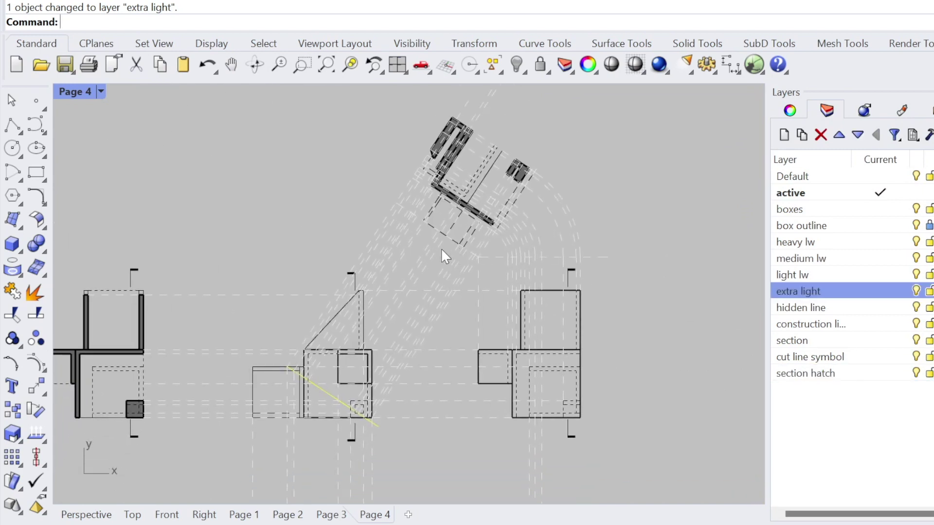
scroll(445, 257, "down", 2)
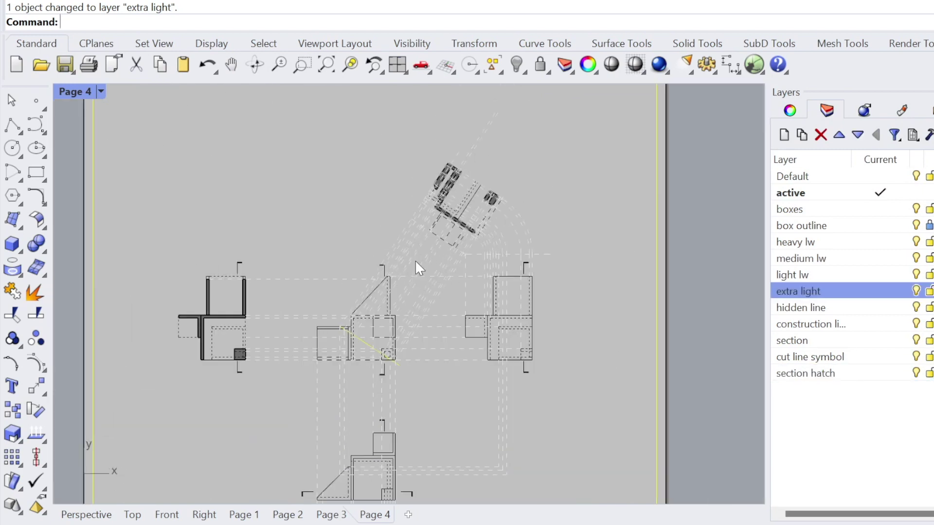
scroll(420, 269, "up", 2)
scroll(462, 246, "up", 1)
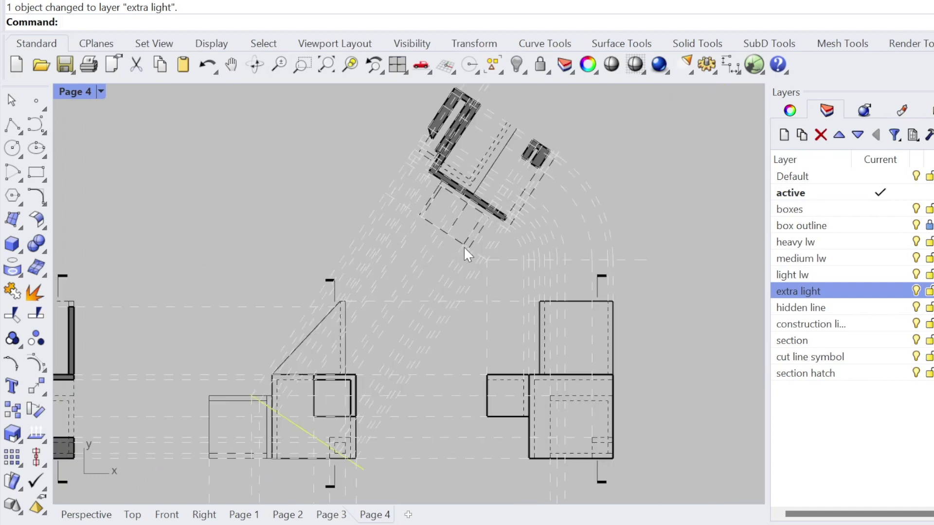
right_click_drag(300, 422, 312, 306)
scroll(311, 306, "up", 2)
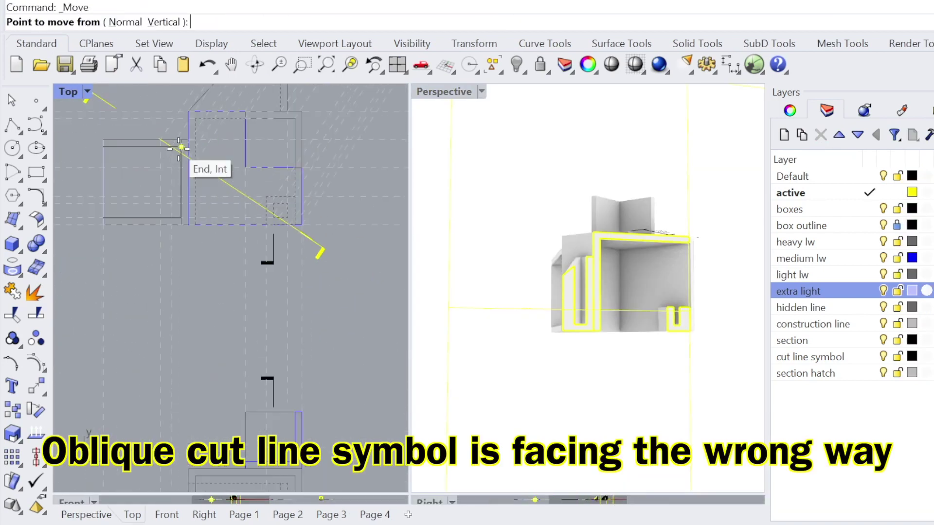
left_click(181, 148)
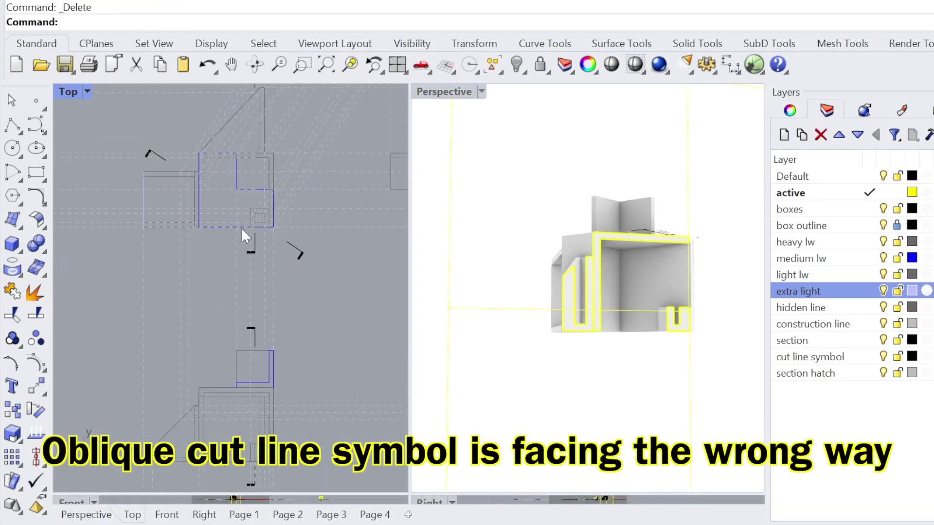
Step: Examine the complete Page 4 sheet and the labelled section s3 with its projection lines up close
scroll(246, 233, "down", 3)
mouse_move(301, 198)
right_mouse_down()
mouse_move(267, 273)
mouse_move(223, 258)
mouse_move(229, 273)
right_mouse_up()
scroll(257, 162, "up", 6)
scroll(200, 207, "down", 8)
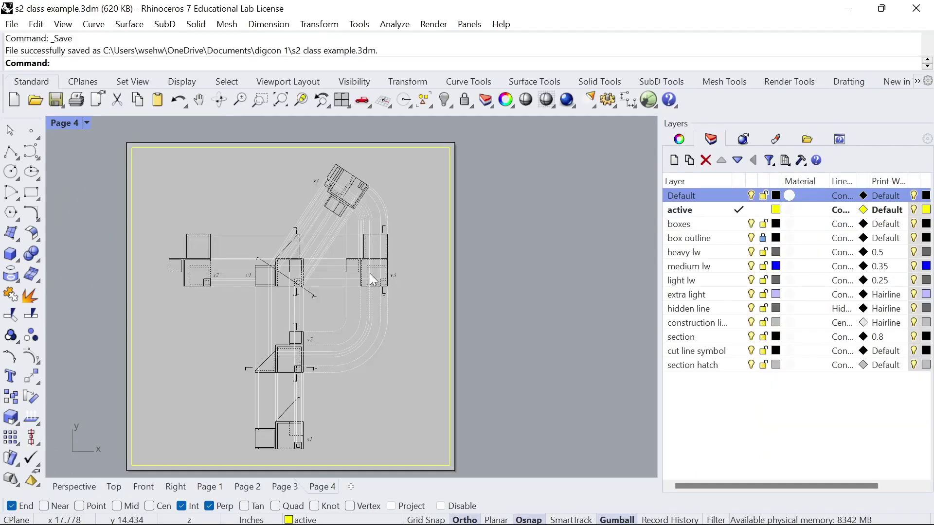
scroll(344, 214, "up", 8)
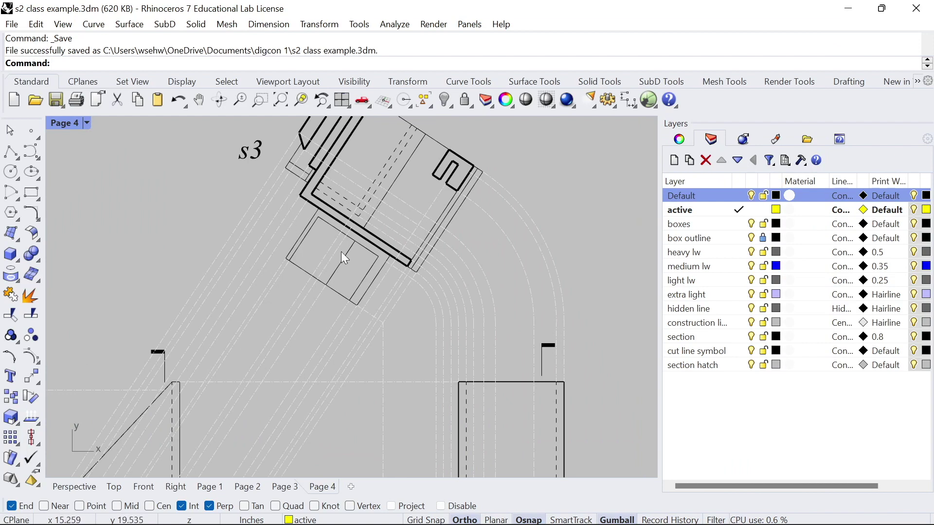
scroll(342, 243, "down", 3)
scroll(386, 219, "up", 8)
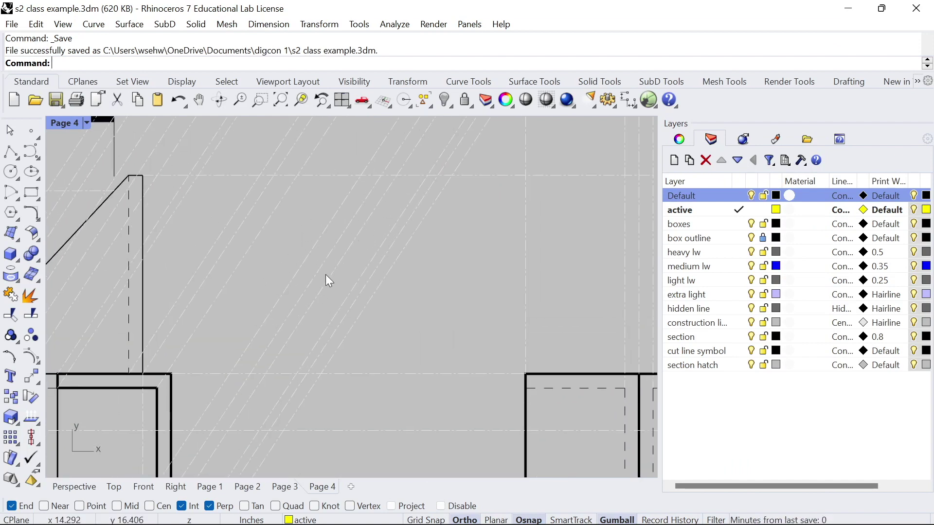
Step: Examine views v1, v2 and v3 on Page 4 up close, with their s1, s2 and s3 cut line symbols
scroll(330, 274, "down", 2)
right_click_drag(261, 358, 311, 259)
scroll(311, 260, "down", 6)
right_click_drag(322, 313, 330, 242)
right_click_drag(303, 332, 314, 287)
scroll(311, 272, "up", 2)
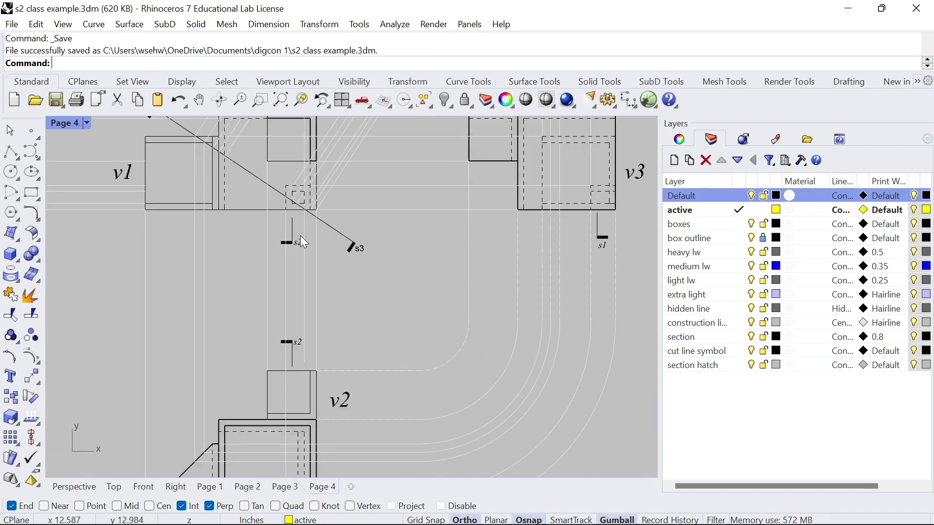
right_click_drag(344, 371, 329, 333)
scroll(325, 295, "down", 2)
scroll(332, 377, "up", 4)
scroll(325, 343, "down", 8)
scroll(245, 252, "up", 4)
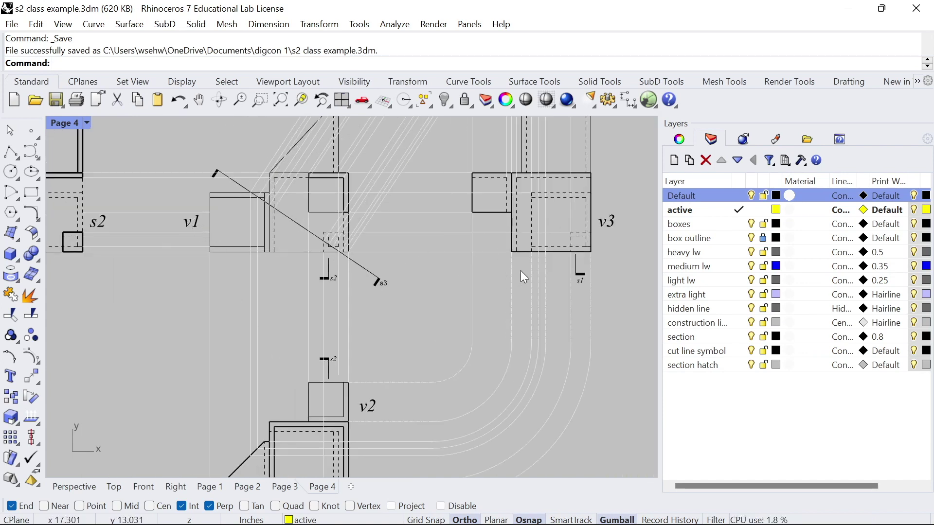
scroll(359, 293, "up", 4)
scroll(313, 270, "down", 6)
right_click_drag(437, 278, 390, 314)
scroll(455, 312, "up", 6)
scroll(477, 295, "down", 4)
scroll(425, 237, "down", 9)
scroll(361, 351, "up", 7)
scroll(408, 276, "up", 8)
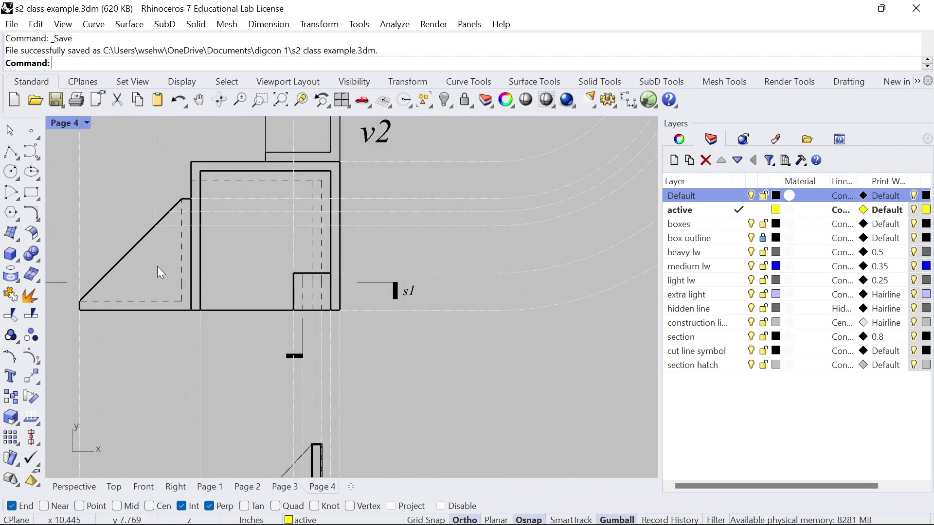
Step: Examine the construction lines linking v1, v2, v3 and the sections across the Page 4 sheet
right_click_drag(175, 271, 252, 265)
scroll(496, 279, "down", 1)
scroll(419, 209, "down", 1)
scroll(442, 323, "down", 2)
scroll(414, 389, "down", 1)
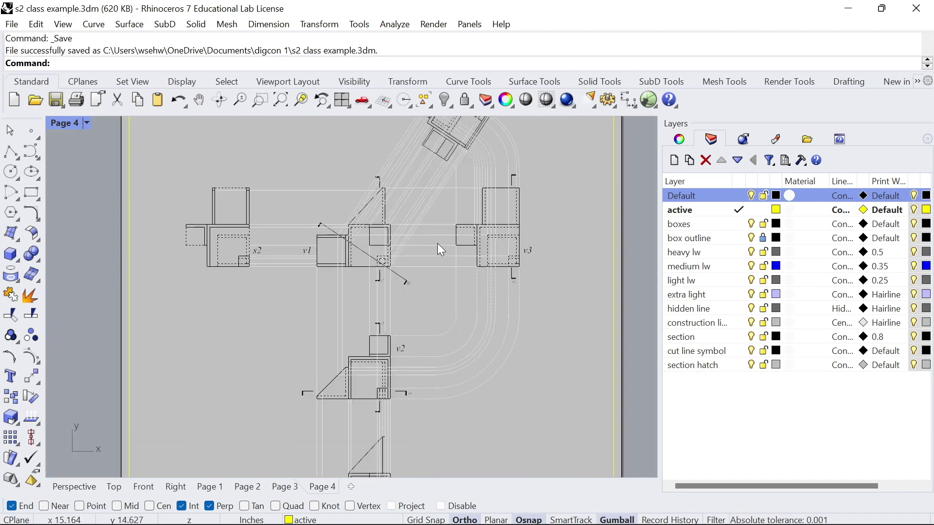
scroll(466, 312, "up", 3)
right_click_drag(491, 291, 433, 291)
scroll(442, 292, "up", 3)
scroll(439, 293, "down", 1)
scroll(433, 292, "down", 4)
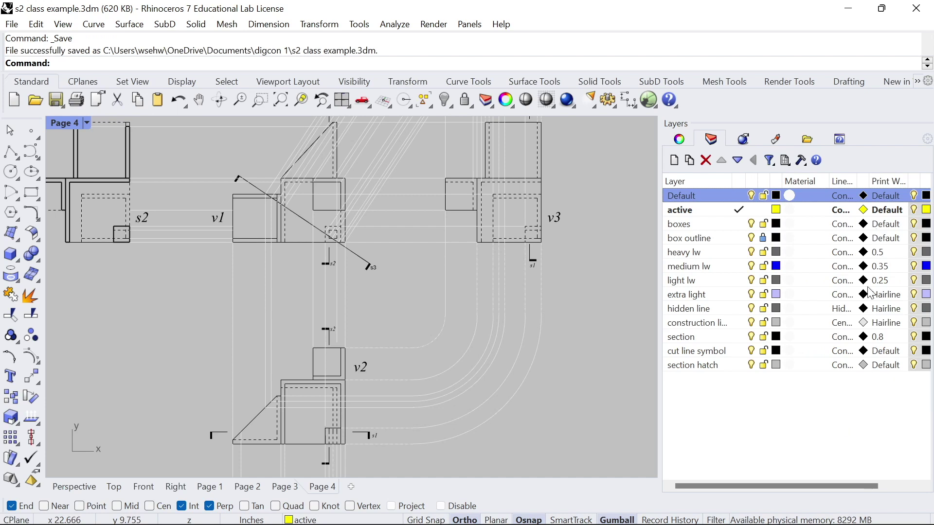
scroll(472, 293, "down", 6)
scroll(463, 313, "up", 8)
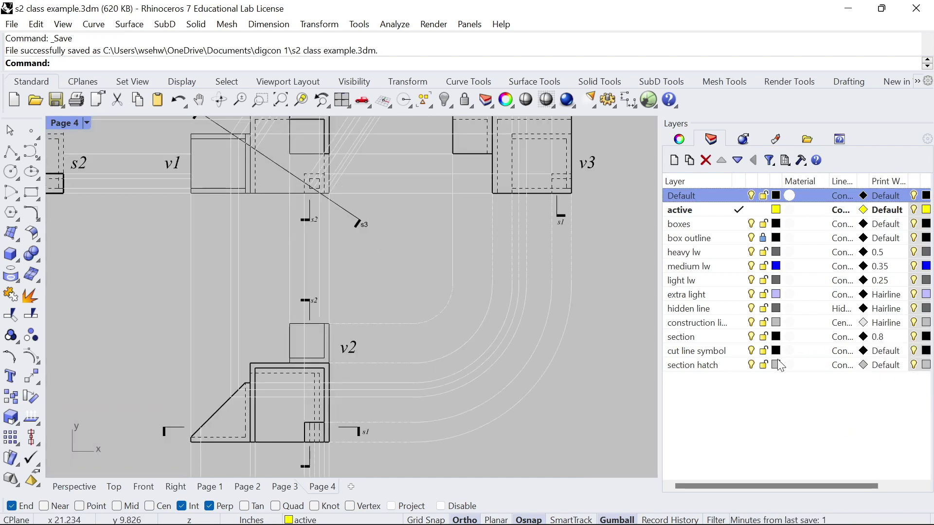
Step: Try the Dashed linetype on the construction line layer and preview the Page 4 print
left_click(840, 324)
left_click(417, 256)
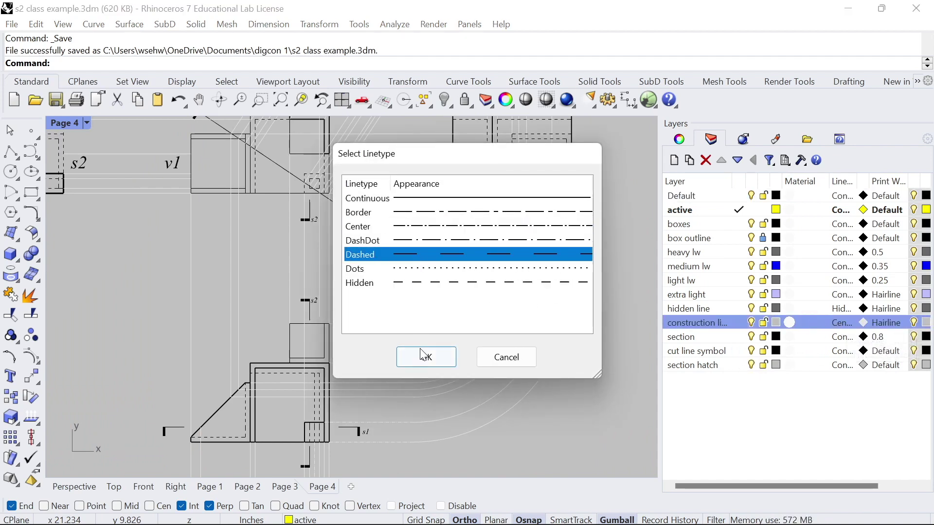
left_click(426, 357)
scroll(414, 316, "down", 5)
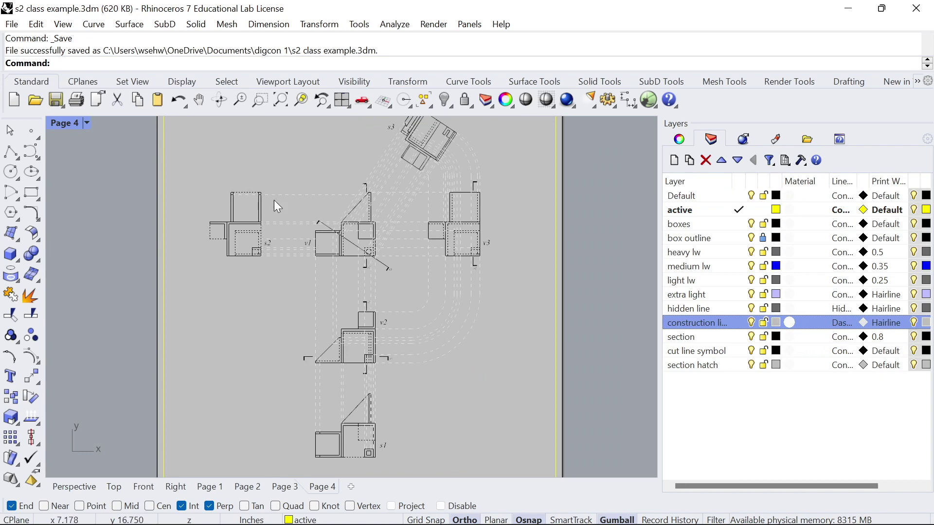
left_click(11, 25)
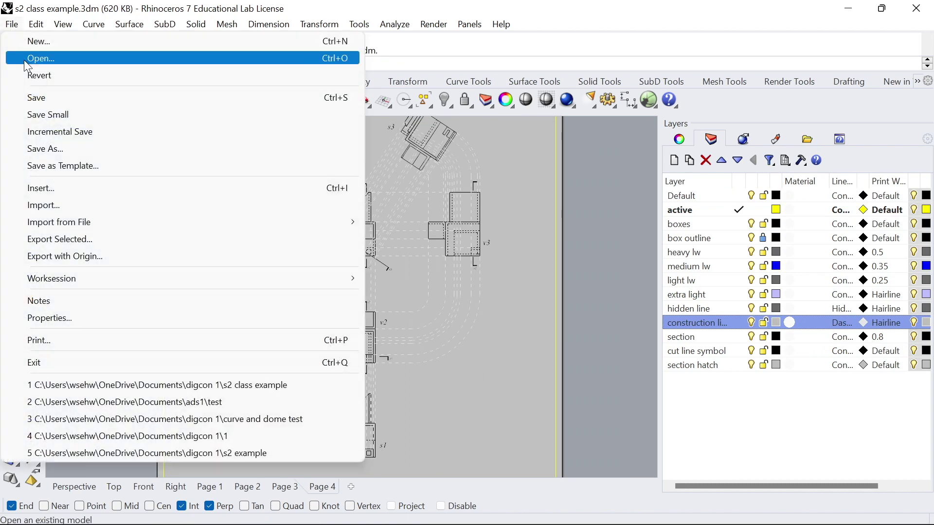
left_click(52, 340)
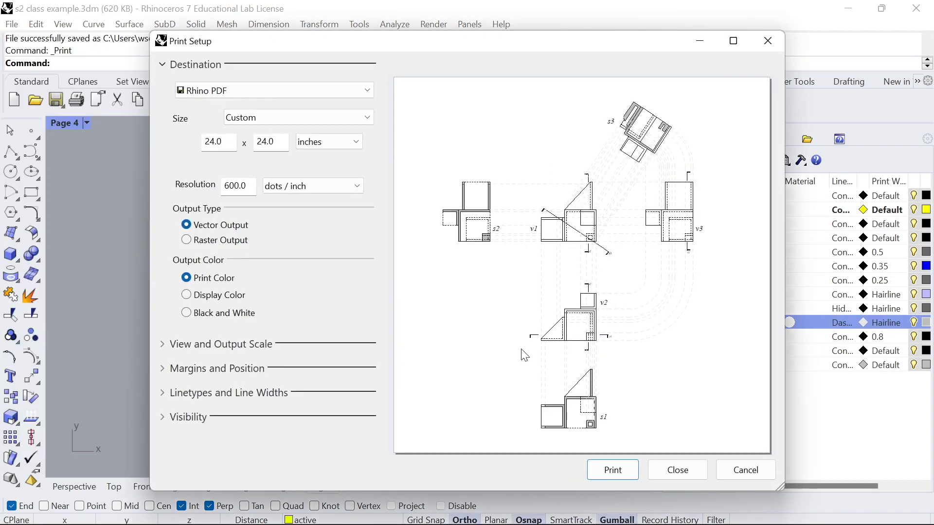
left_click(678, 470)
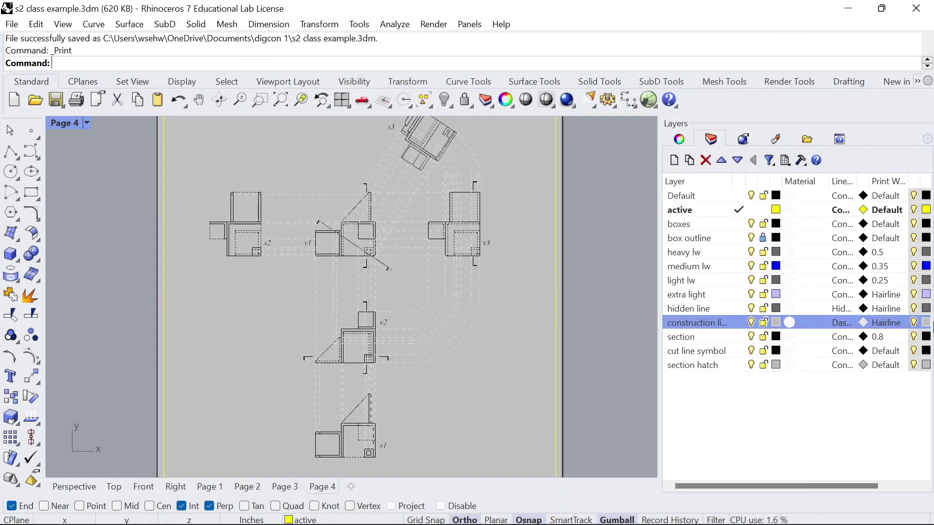
Step: Try a darker gray print color on the construction line layer and check it in the print preview
left_click(776, 323)
left_click(494, 211)
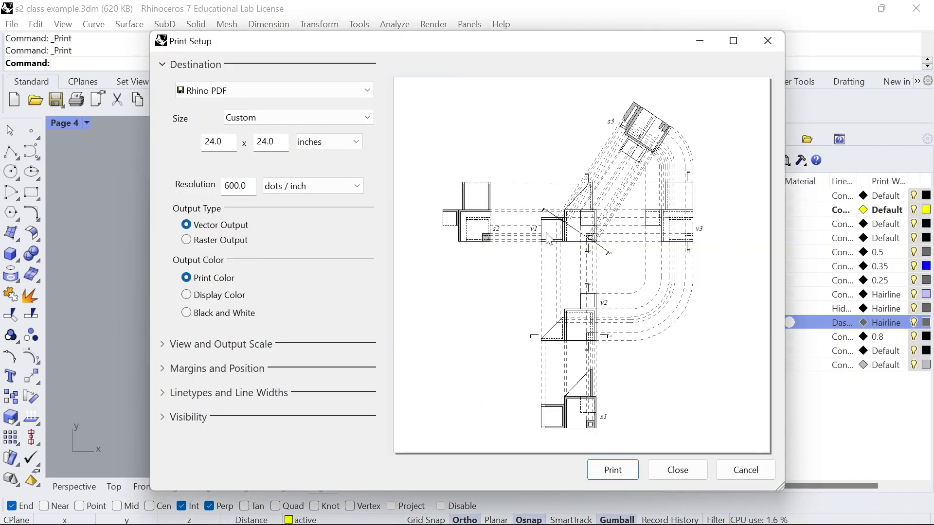
left_click(676, 471)
Step: Undo the construction line layer's print color and linetype changes
key("ctrl+z")
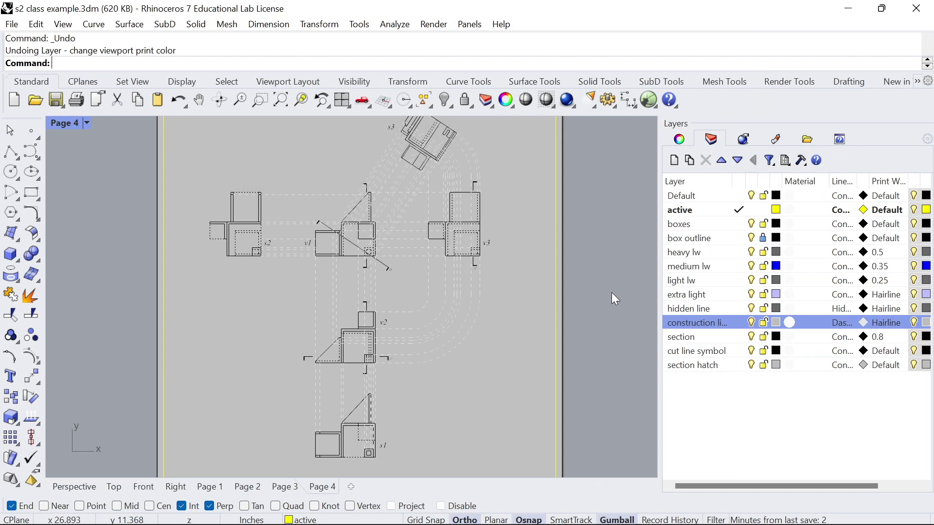
key("ctrl+z")
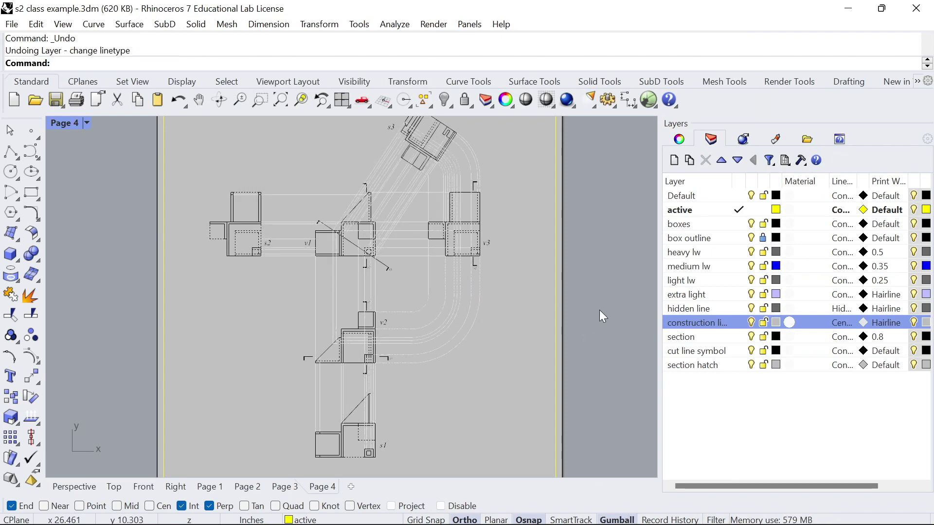
Step: Preview the Page 4 print with the Center linetype construction lines, and close it to view the whole sheet
left_click(12, 24)
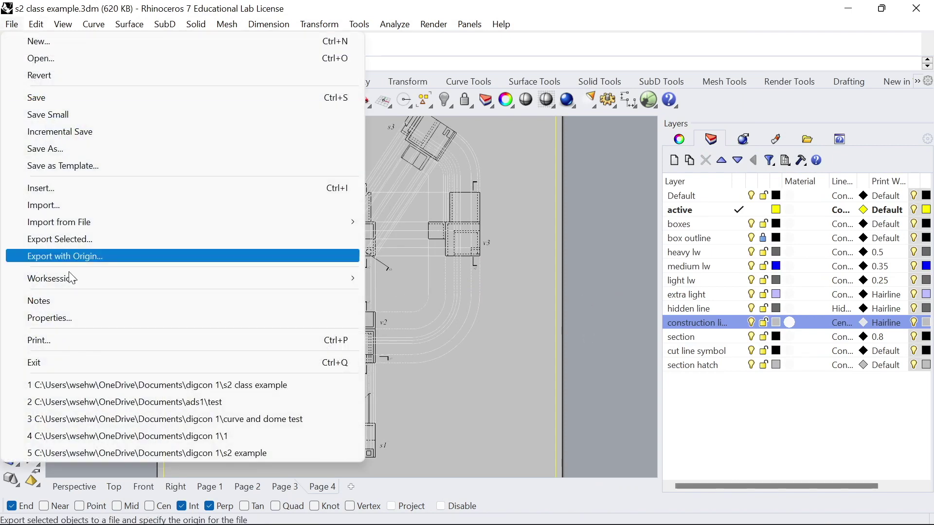
left_click(71, 337)
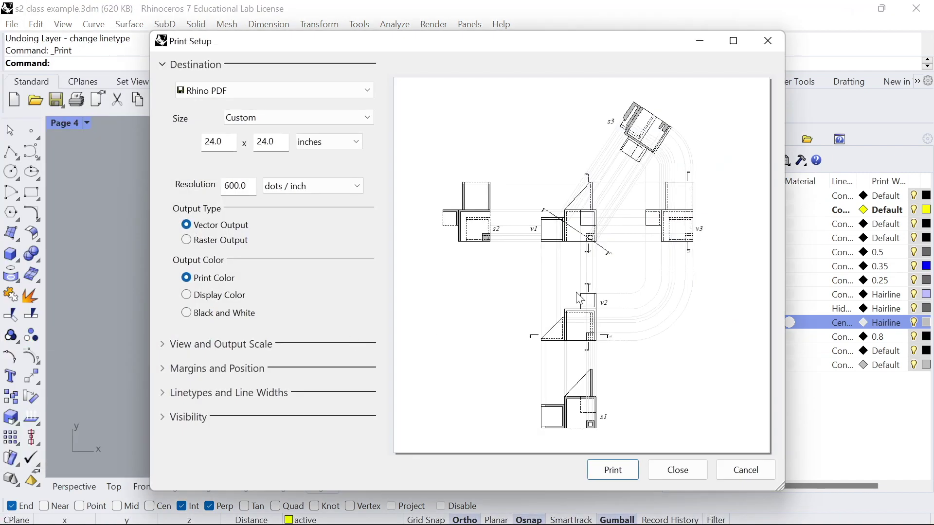
left_click(677, 470)
right_click_drag(439, 307, 462, 305)
scroll(462, 304, "down", 2)
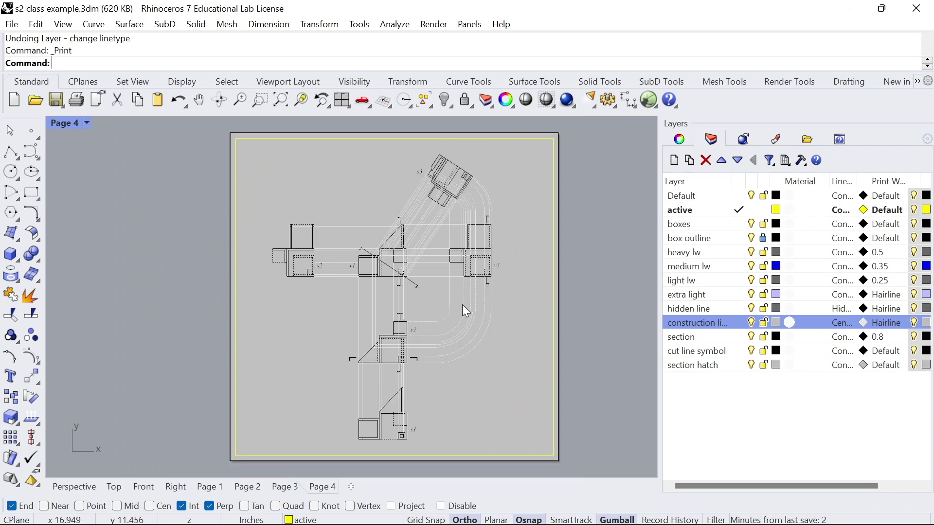